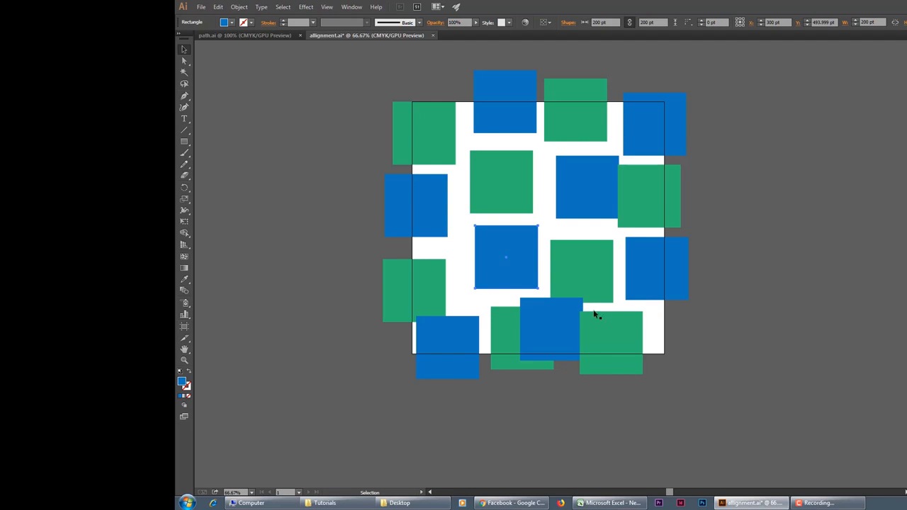
Step: Select the blue square overlapping the artboard's top edge and set its alignment reference to Artboard
{"action": "left_click", "coordinate": [519, 92]}
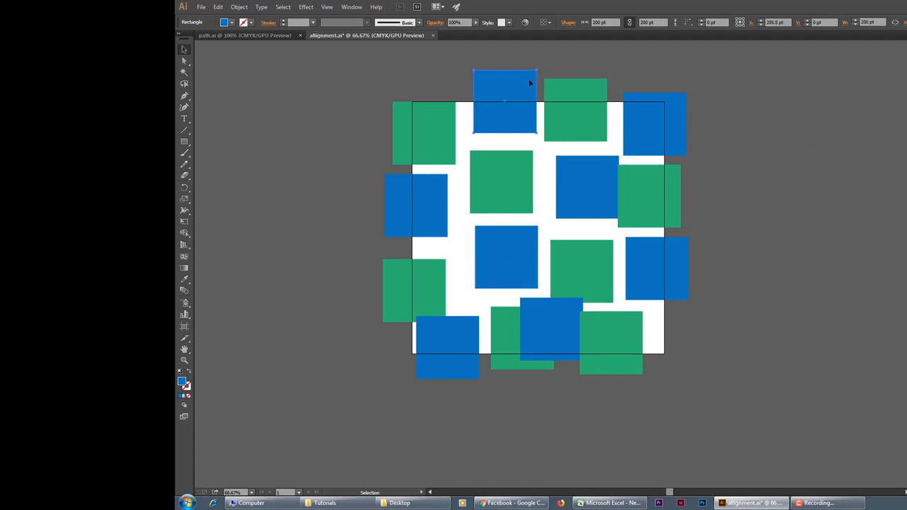
{"action": "left_click", "coordinate": [551, 22]}
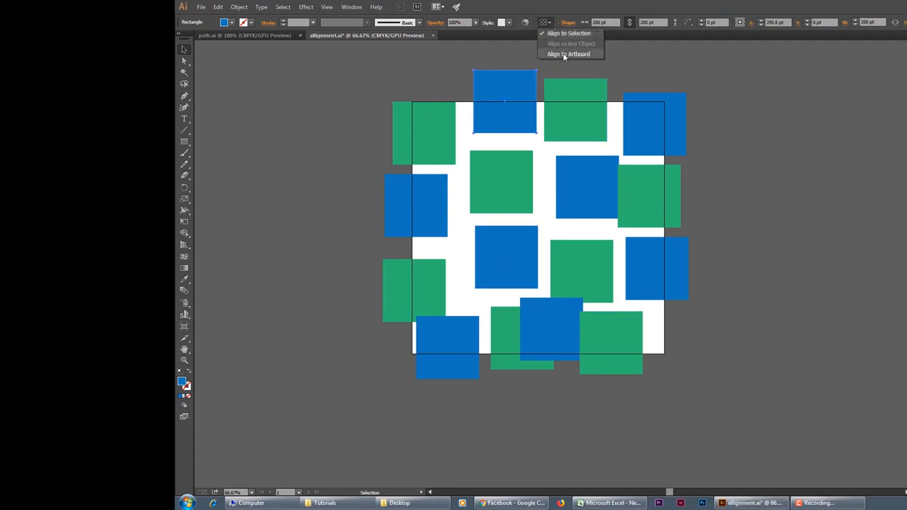
{"action": "left_click", "coordinate": [565, 53]}
{"action": "left_click", "coordinate": [543, 22]}
{"action": "left_click", "coordinate": [567, 34]}
{"action": "left_click", "coordinate": [544, 22]}
{"action": "left_click", "coordinate": [568, 54]}
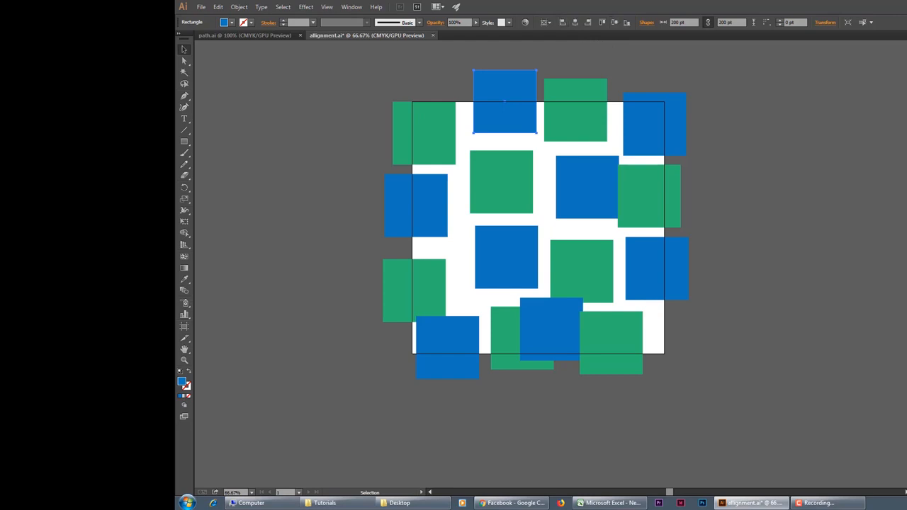
Step: Open the Align panel, and hide and restore its distribute spacing and Align To options
{"action": "left_click", "coordinate": [351, 6]}
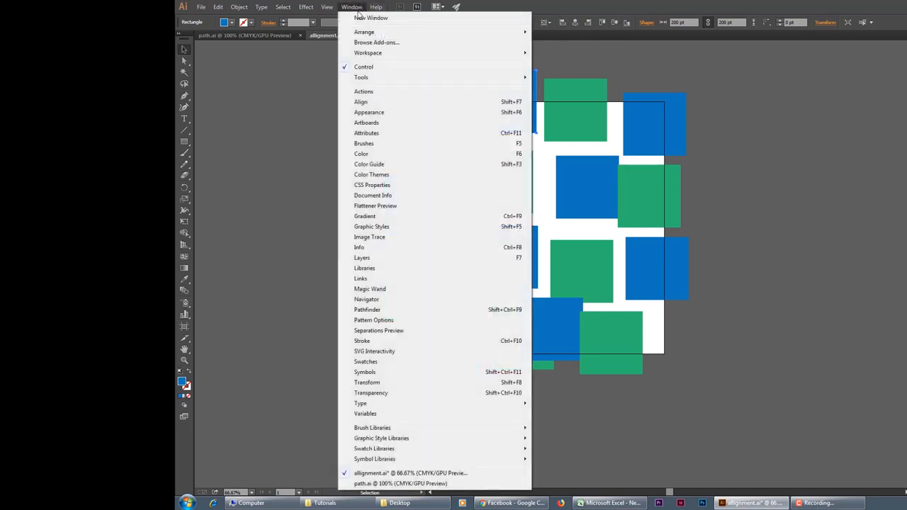
{"action": "left_click", "coordinate": [363, 102]}
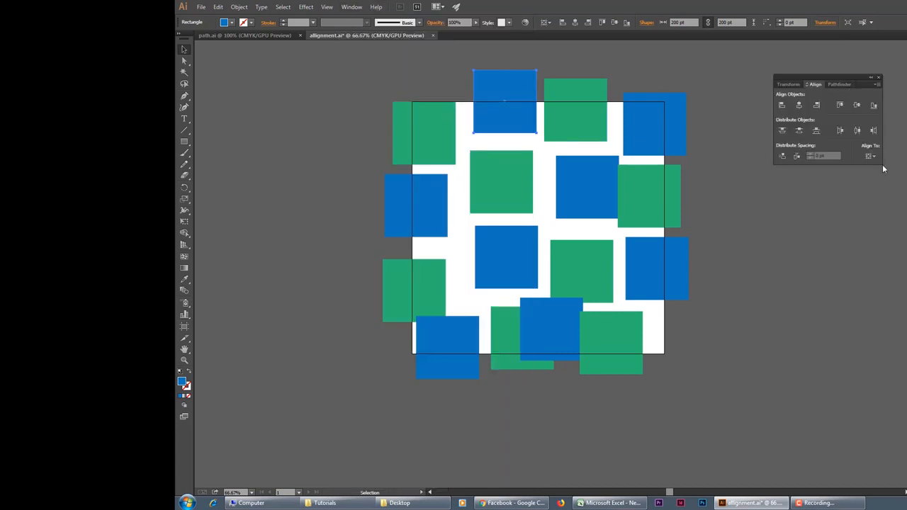
{"action": "left_click", "coordinate": [878, 85]}
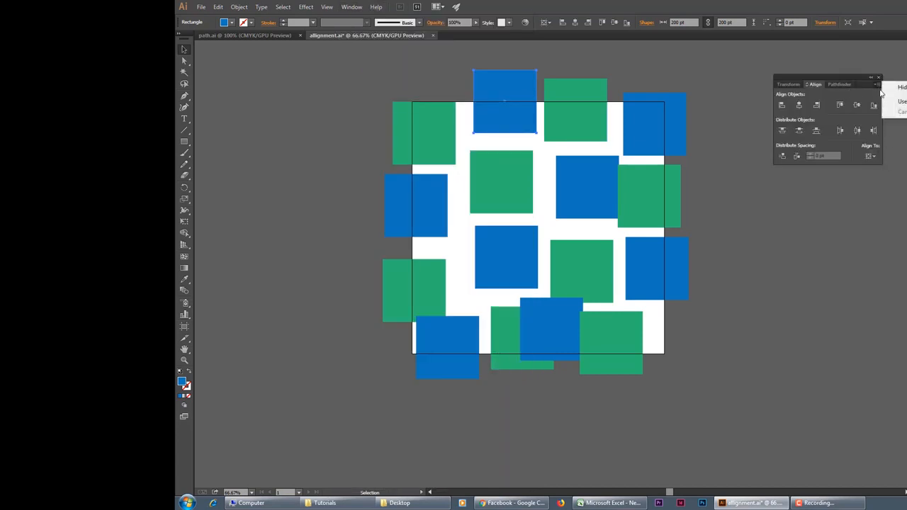
{"action": "left_click", "coordinate": [893, 94]}
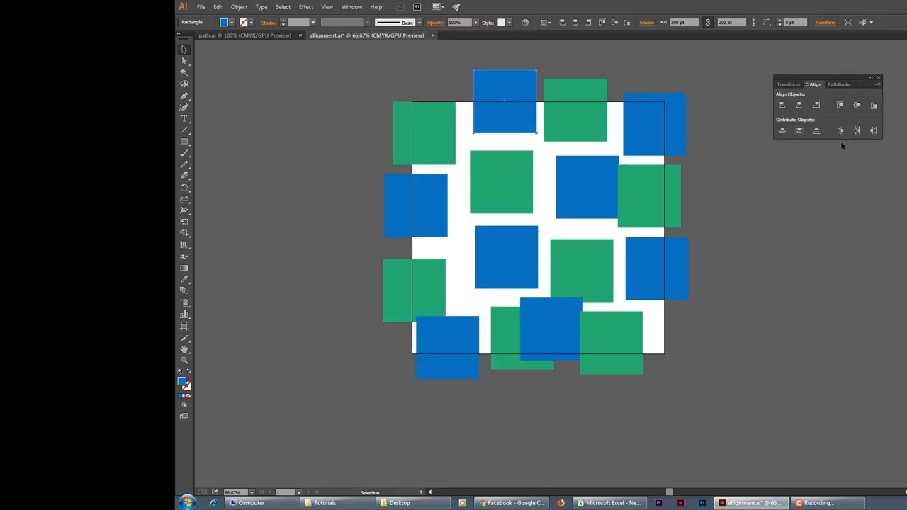
{"action": "left_click", "coordinate": [877, 85]}
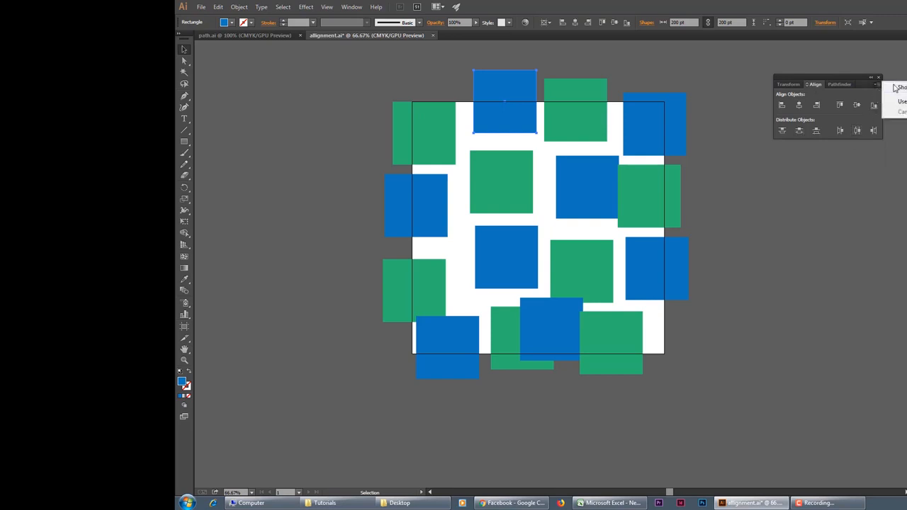
{"action": "left_click", "coordinate": [893, 95]}
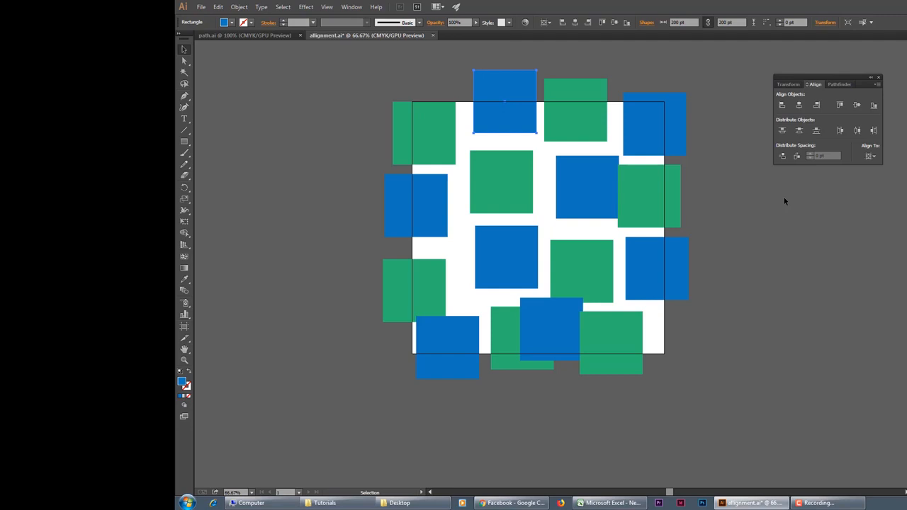
Step: Try aligning the topmost blue square to the artboard's left and top edges, and undo both alignments
{"action": "left_click", "coordinate": [869, 155]}
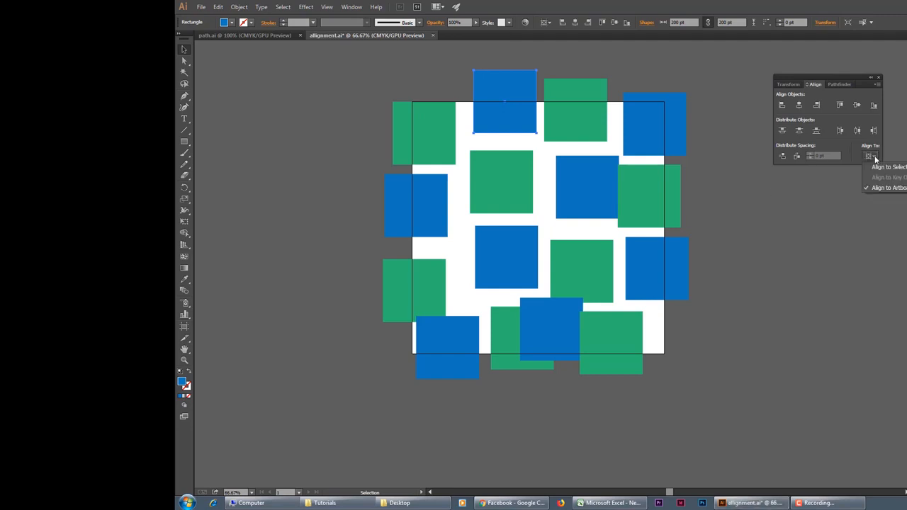
{"action": "left_click", "coordinate": [888, 192]}
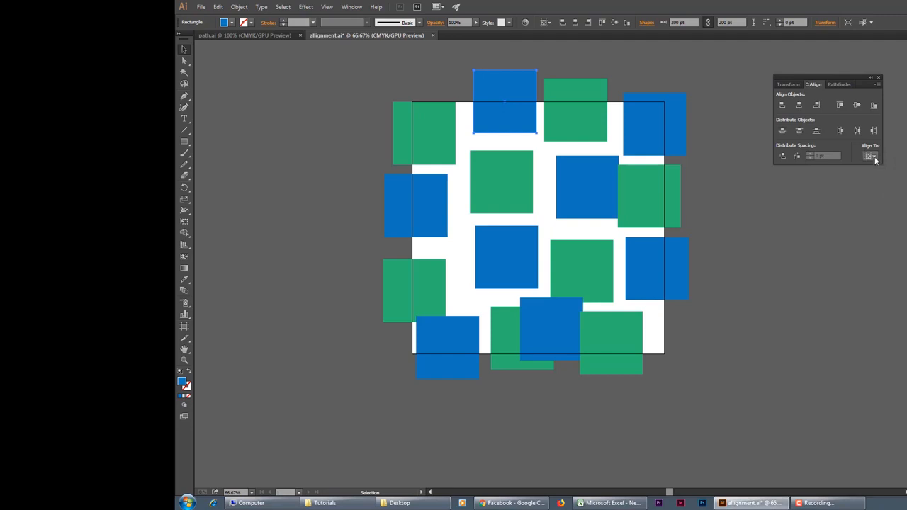
{"action": "left_click", "coordinate": [871, 156]}
{"action": "left_click", "coordinate": [888, 187]}
{"action": "left_click", "coordinate": [541, 85]}
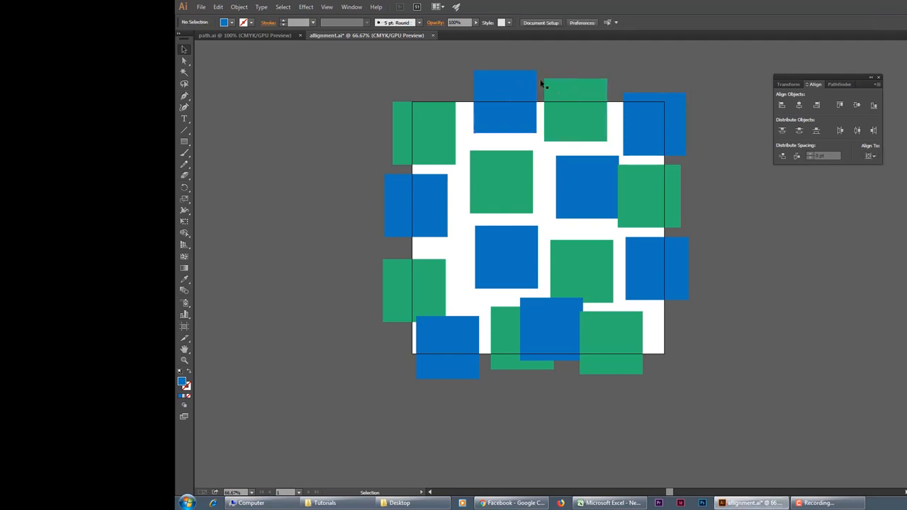
{"action": "left_click", "coordinate": [496, 85]}
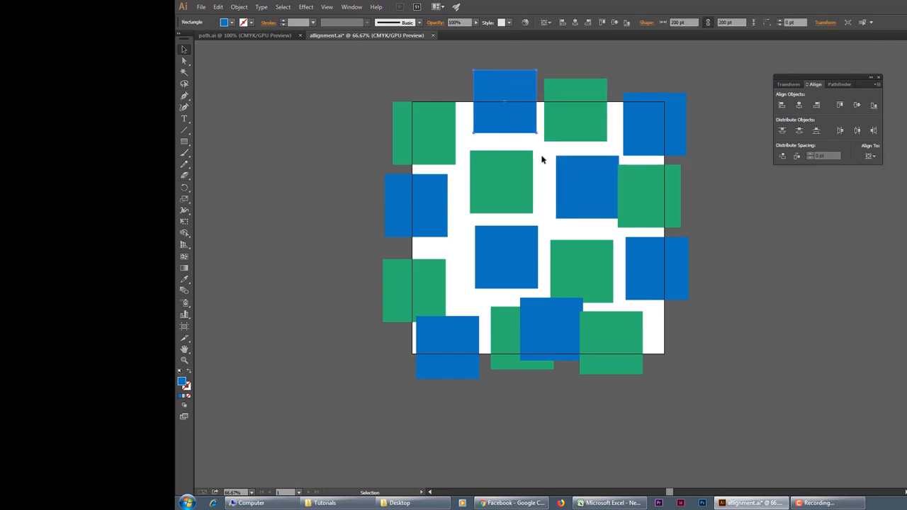
{"action": "left_click", "coordinate": [787, 109]}
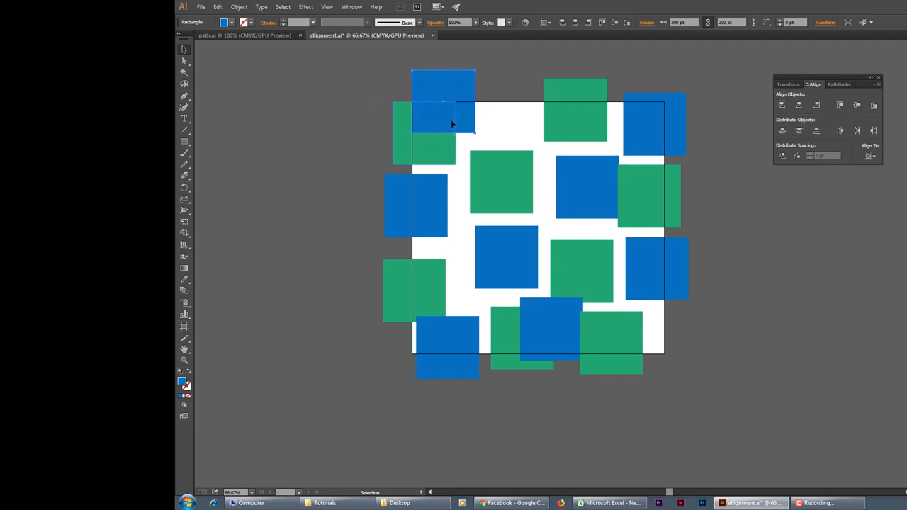
{"action": "left_click", "coordinate": [839, 106]}
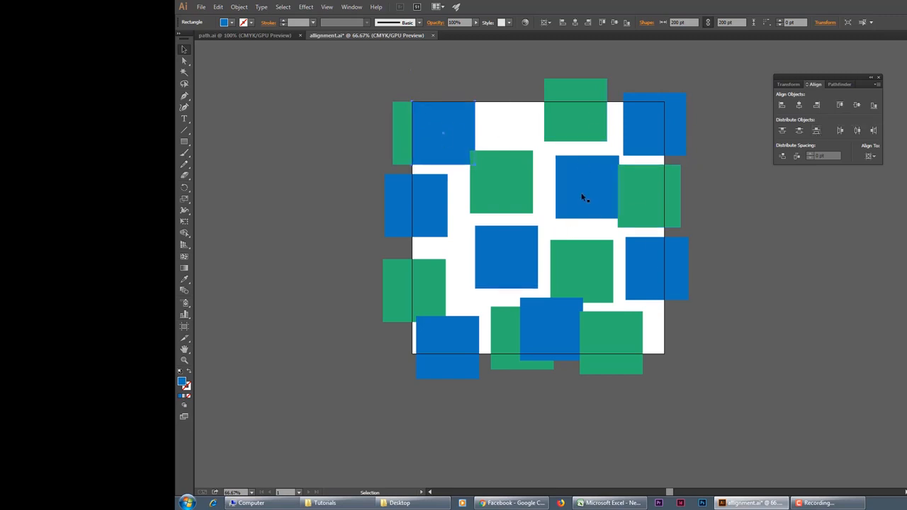
{"action": "key", "text": "ctrl+z"}
{"action": "key", "text": "ctrl+z"}
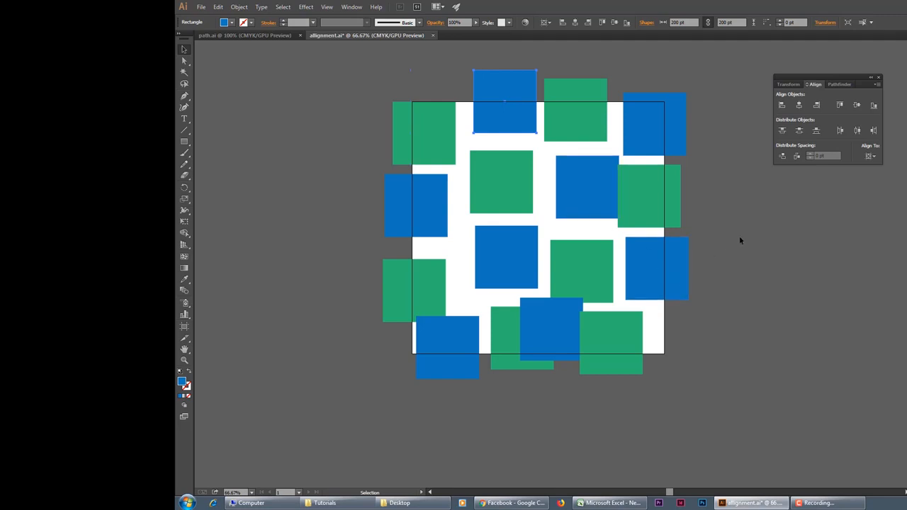
Step: Set the alignment reference to Selection and select the upper-left green square together with the topmost blue square
{"action": "left_click", "coordinate": [870, 155]}
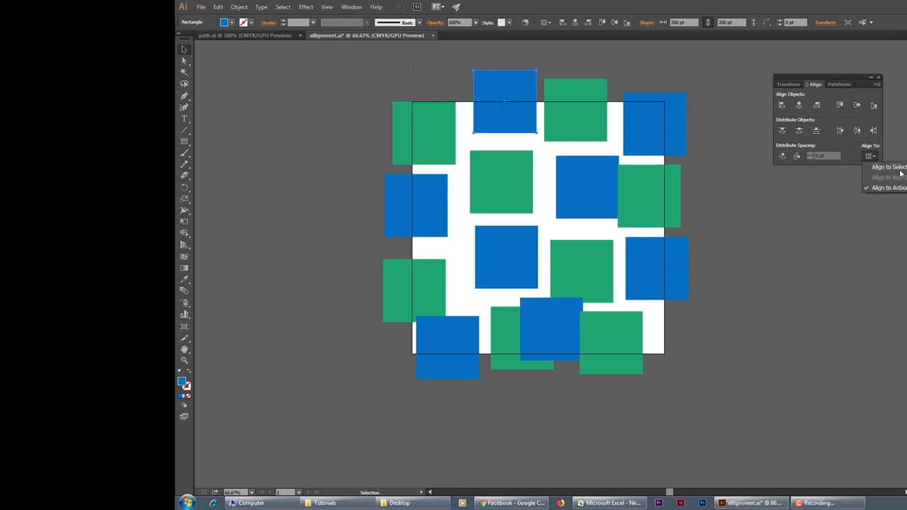
{"action": "left_click", "coordinate": [900, 171]}
{"action": "left_click_drag", "start_coordinate": [368, 76], "coordinate": [504, 117]}
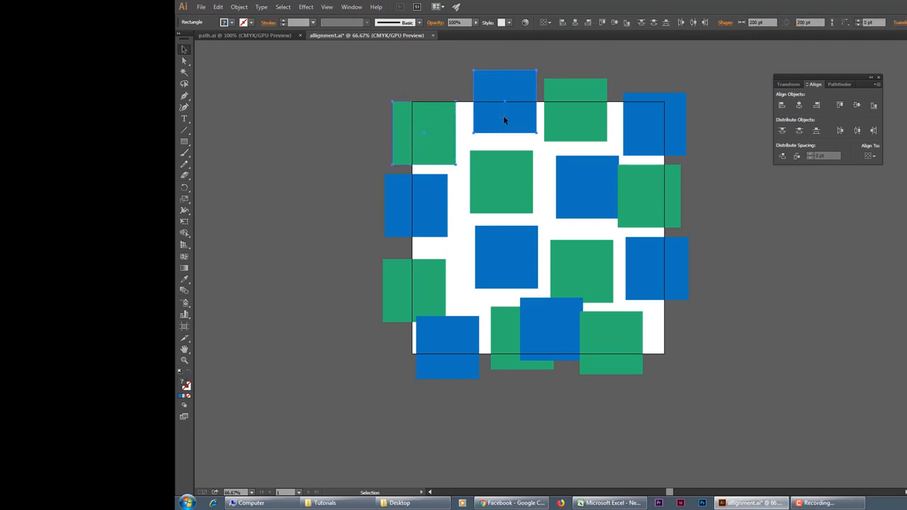
{"action": "left_click", "coordinate": [439, 124]}
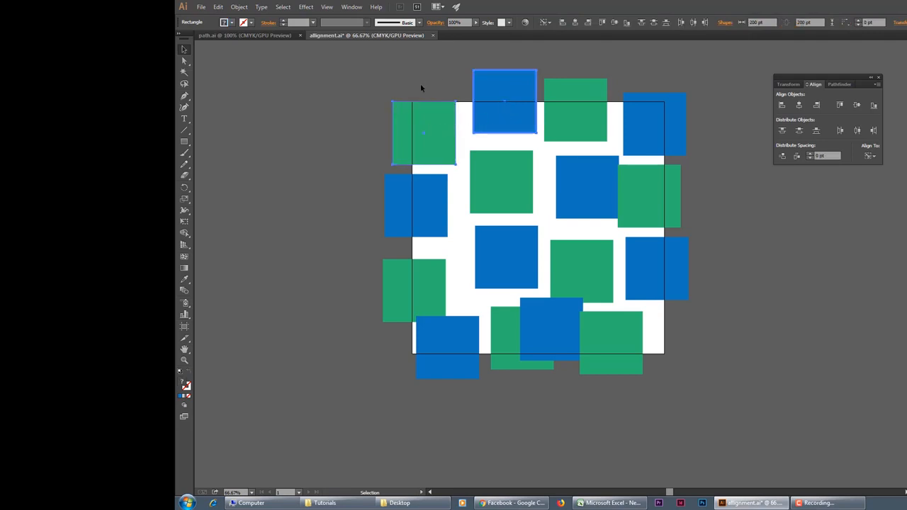
{"action": "left_click", "coordinate": [386, 74]}
{"action": "left_click_drag", "start_coordinate": [387, 74], "coordinate": [515, 115]}
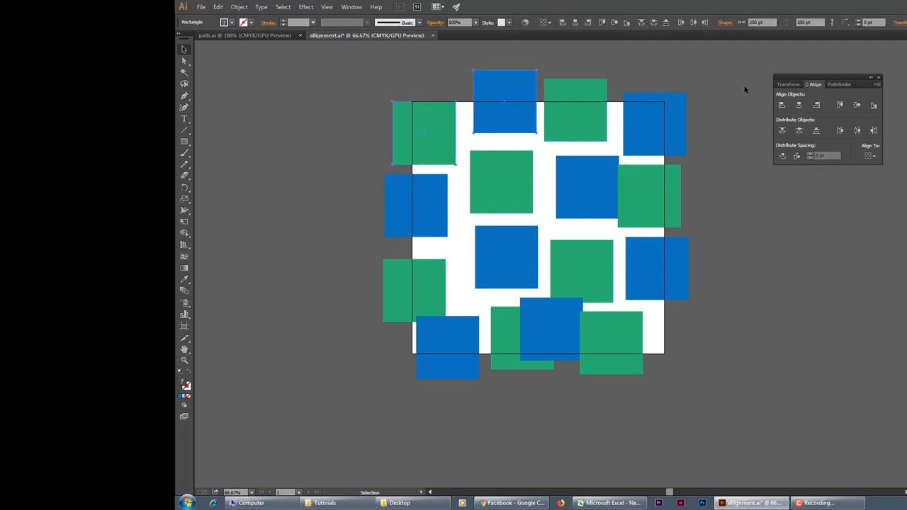
Step: Try centering the two selected squares on each other horizontally and vertically, and undo both alignments
{"action": "left_click", "coordinate": [801, 105]}
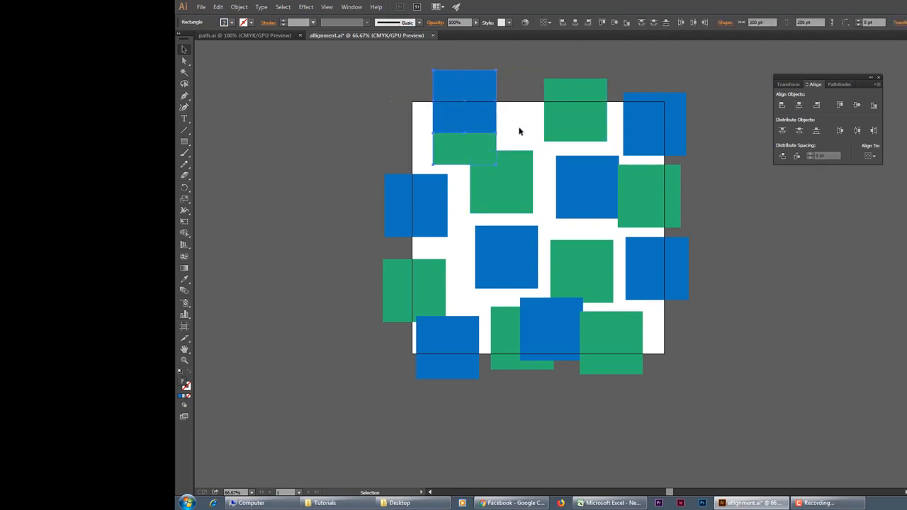
{"action": "left_click", "coordinate": [856, 107]}
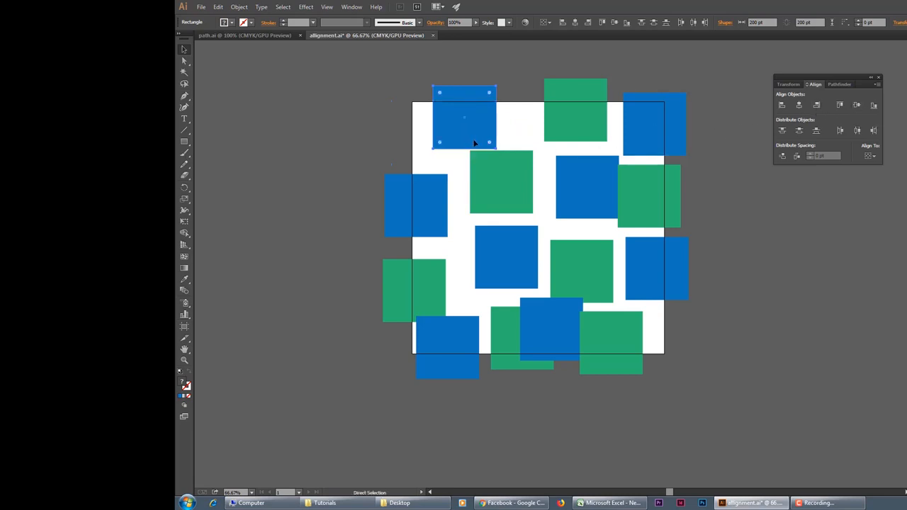
{"action": "key", "text": "ctrl+z"}
{"action": "key", "text": "ctrl+z"}
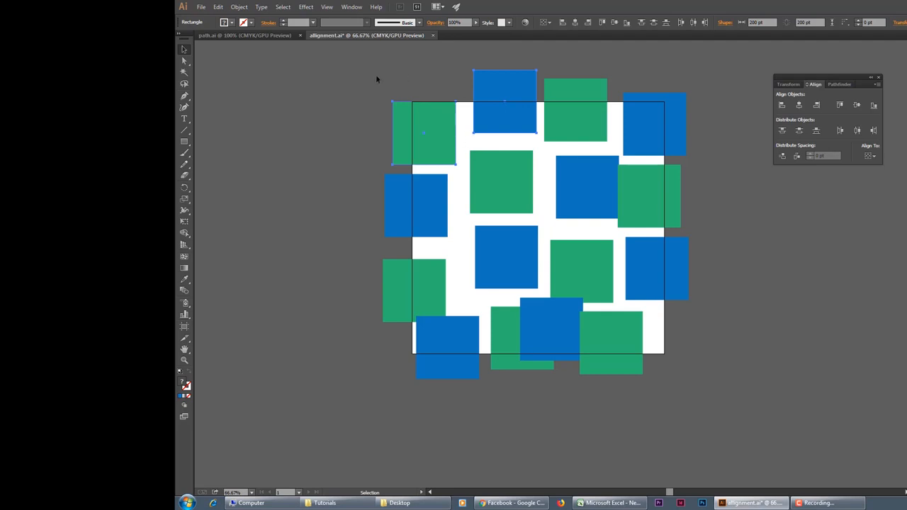
Step: Try centering the three upper squares horizontally on the leftmost green square as key object, and undo the alignment
{"action": "left_click", "coordinate": [593, 115], "text": "shift"}
{"action": "left_click", "coordinate": [872, 157]}
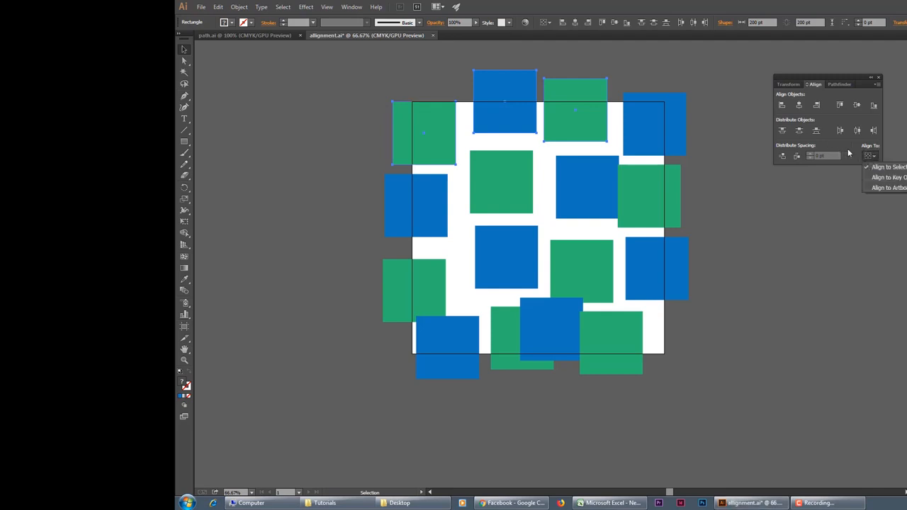
{"action": "left_click", "coordinate": [886, 177]}
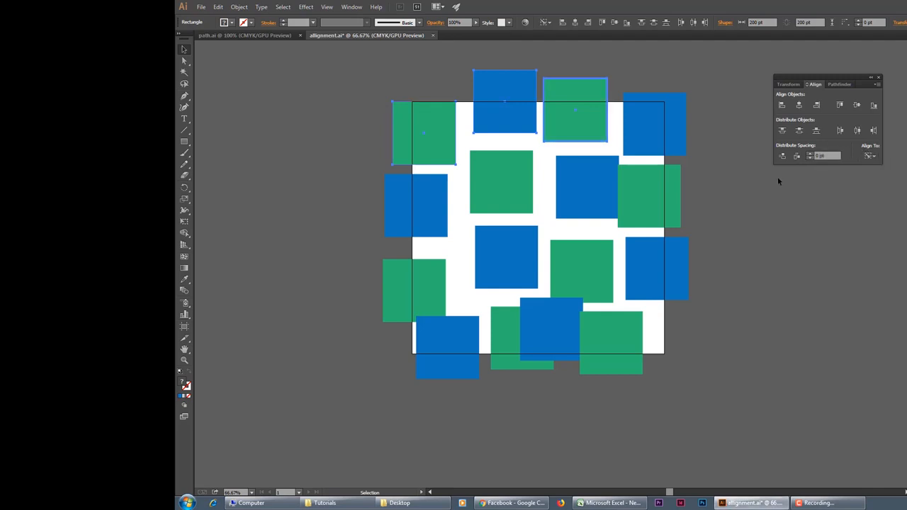
{"action": "left_click", "coordinate": [434, 136]}
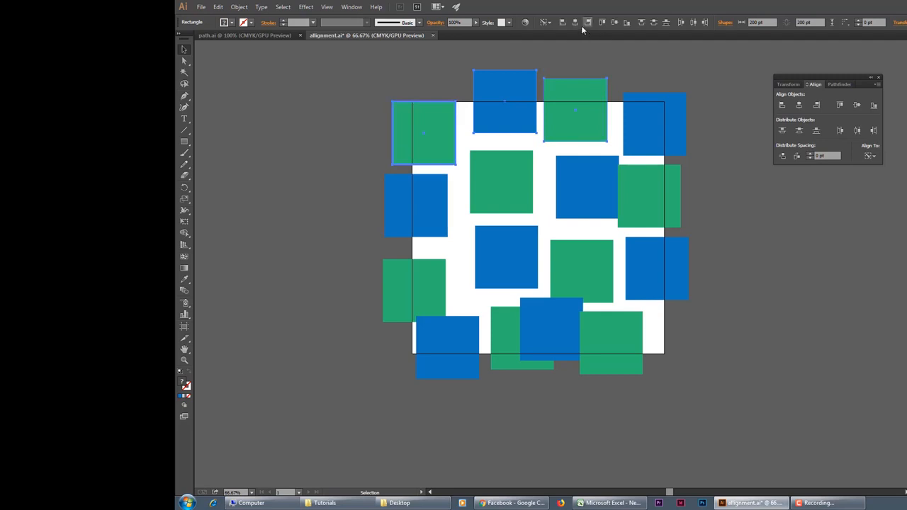
{"action": "left_click", "coordinate": [800, 105]}
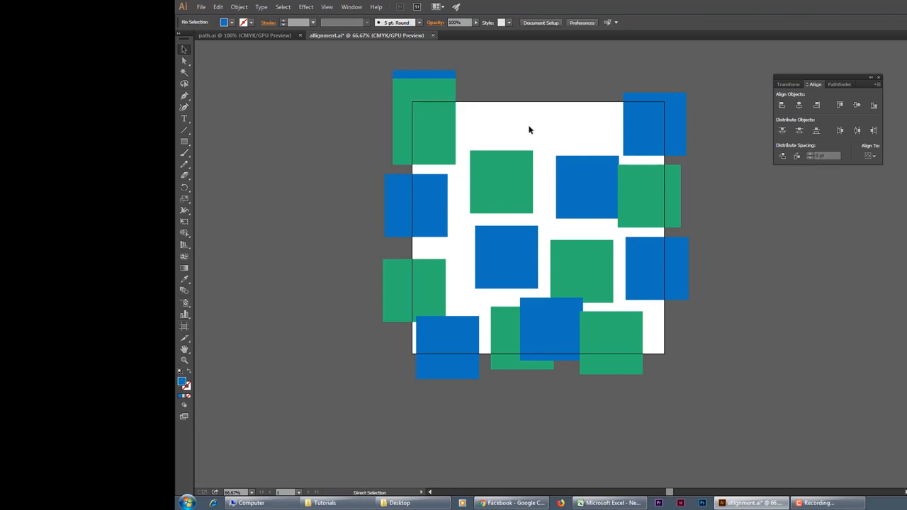
{"action": "key", "text": "ctrl+z"}
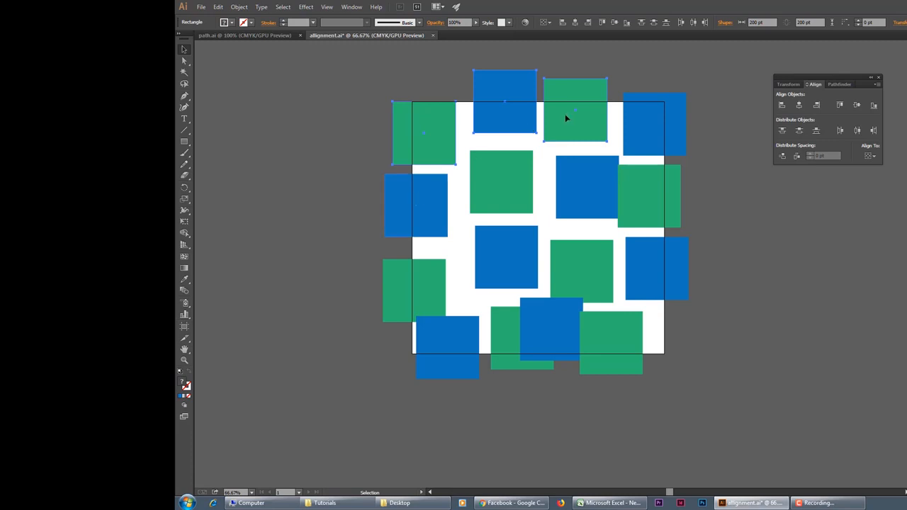
Step: Inspect the artboard's boundaries with the Artboard tool, and return to selecting individual squares
{"action": "left_click", "coordinate": [185, 329]}
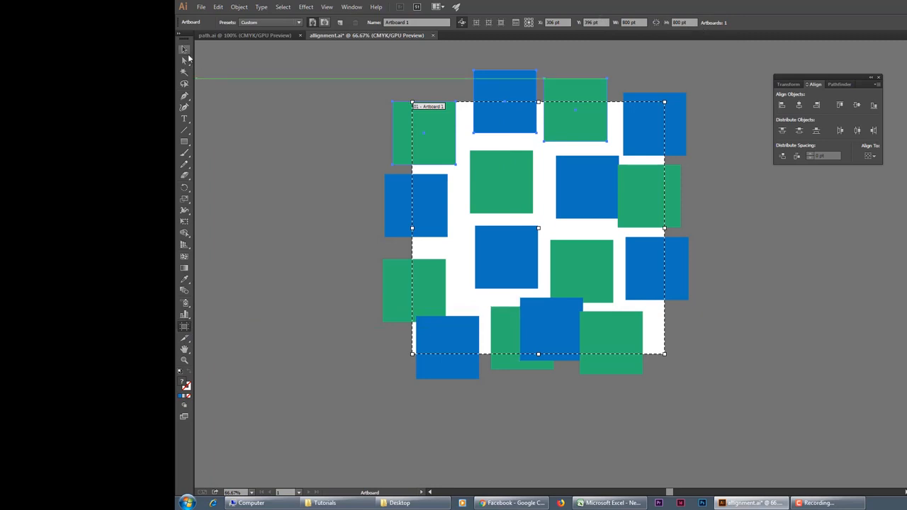
{"action": "left_click", "coordinate": [185, 49]}
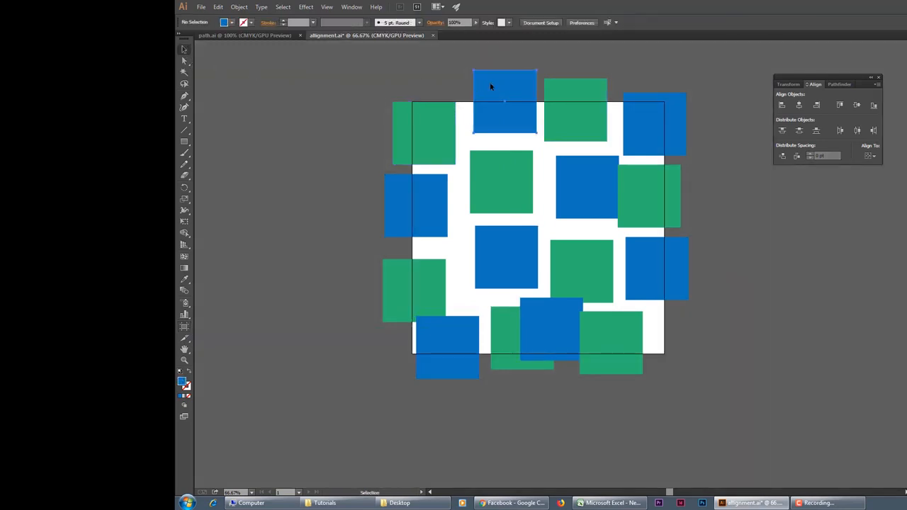
{"action": "left_click", "coordinate": [490, 85]}
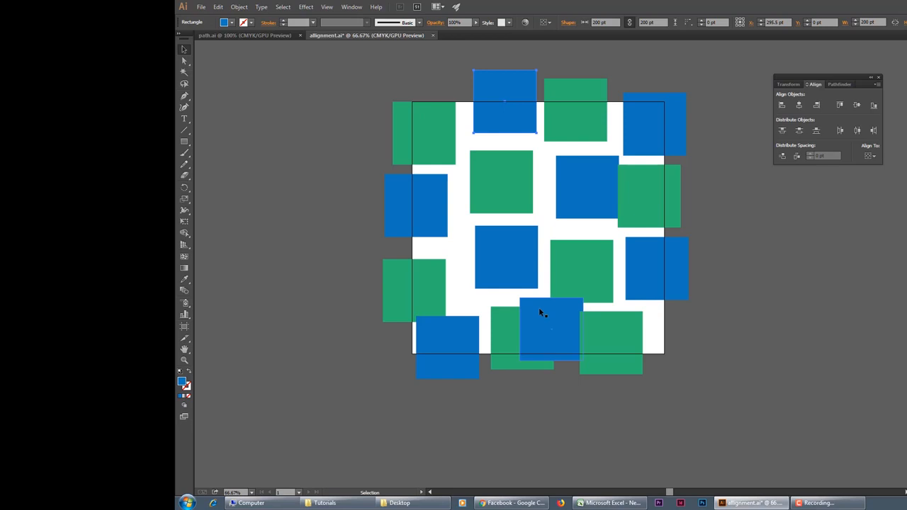
{"action": "left_click", "coordinate": [520, 177]}
{"action": "left_click", "coordinate": [501, 130]}
{"action": "left_click", "coordinate": [503, 173]}
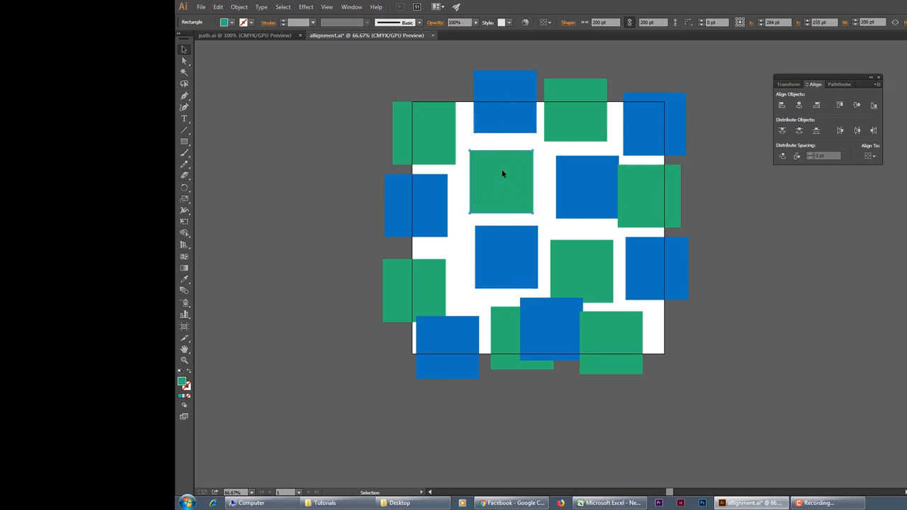
Step: Turn on the bounding box display and reselect the green square below the topmost blue one to show its handles
{"action": "left_click", "coordinate": [327, 6]}
{"action": "left_click", "coordinate": [354, 232]}
{"action": "left_click", "coordinate": [537, 187]}
{"action": "left_click", "coordinate": [526, 189]}
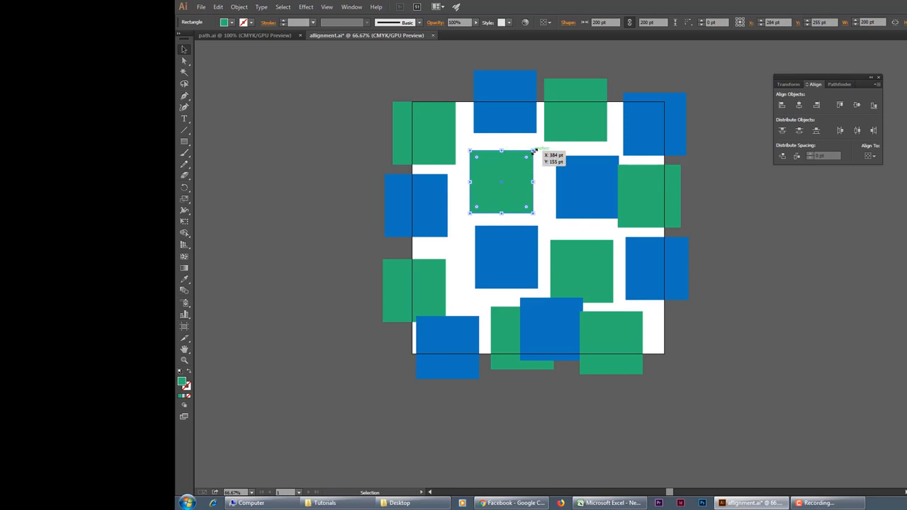
{"action": "left_click", "coordinate": [541, 172]}
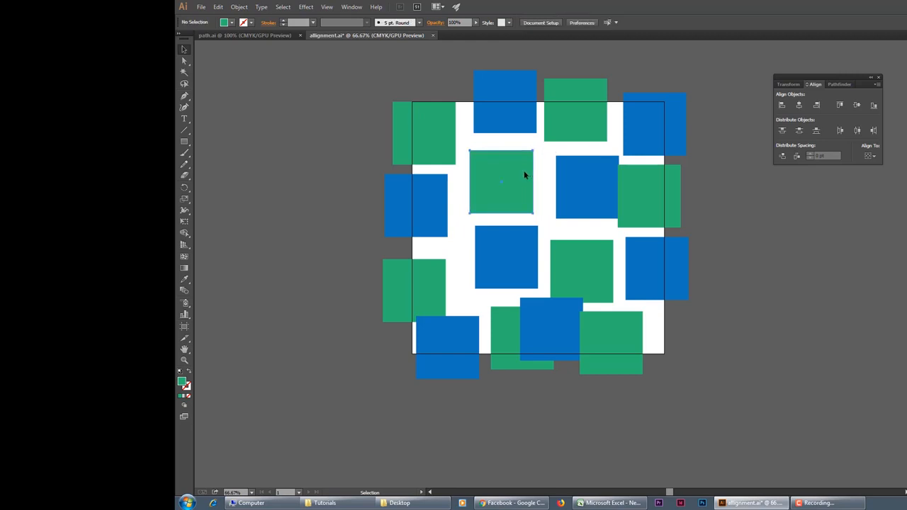
{"action": "left_click", "coordinate": [525, 173]}
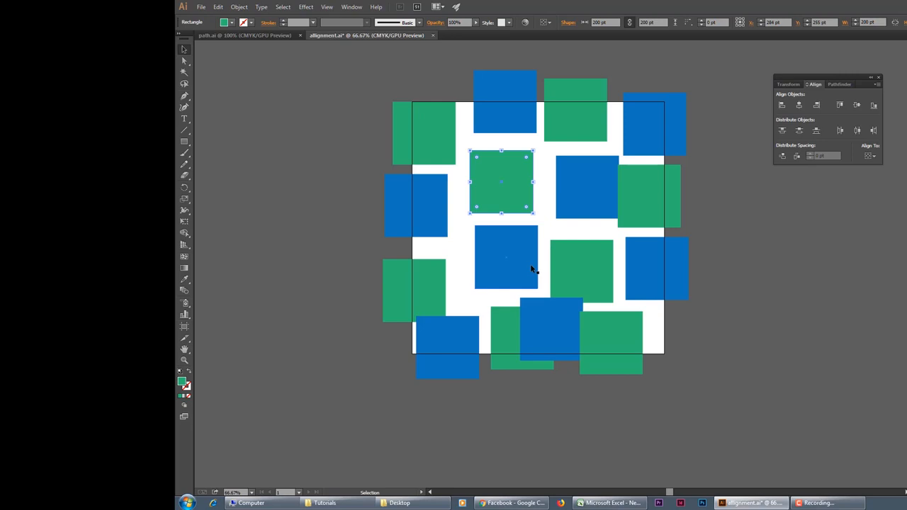
Step: Turn off the bounding box display and deselect the green square
{"action": "left_click", "coordinate": [327, 6]}
{"action": "left_click", "coordinate": [358, 232]}
{"action": "left_click", "coordinate": [537, 157]}
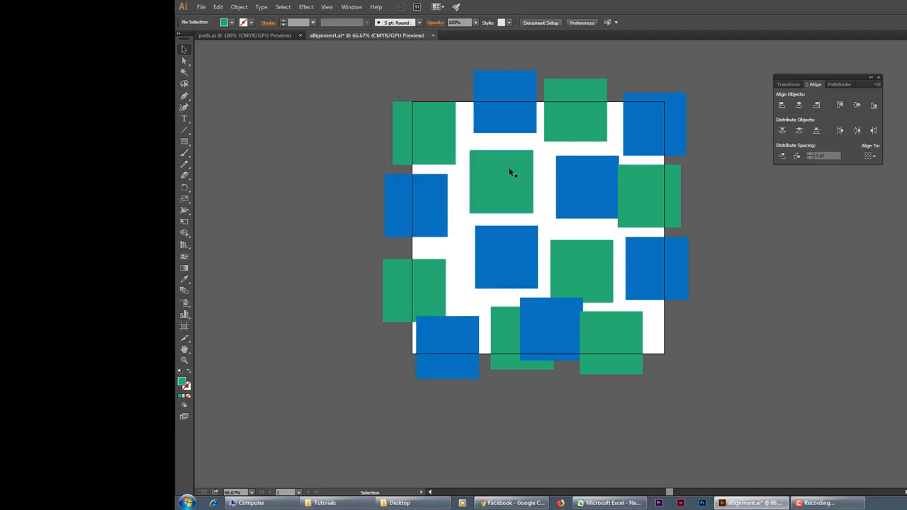
{"action": "left_click", "coordinate": [514, 199]}
{"action": "left_click", "coordinate": [520, 250]}
{"action": "left_click", "coordinate": [594, 251]}
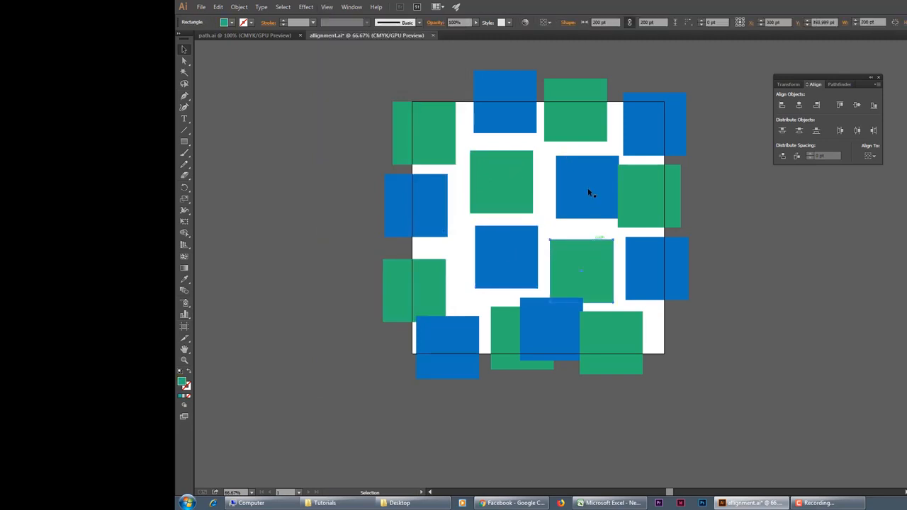
{"action": "left_click", "coordinate": [588, 188]}
{"action": "left_click", "coordinate": [512, 228]}
{"action": "left_click", "coordinate": [563, 245]}
{"action": "left_click", "coordinate": [583, 205]}
{"action": "left_click", "coordinate": [529, 194]}
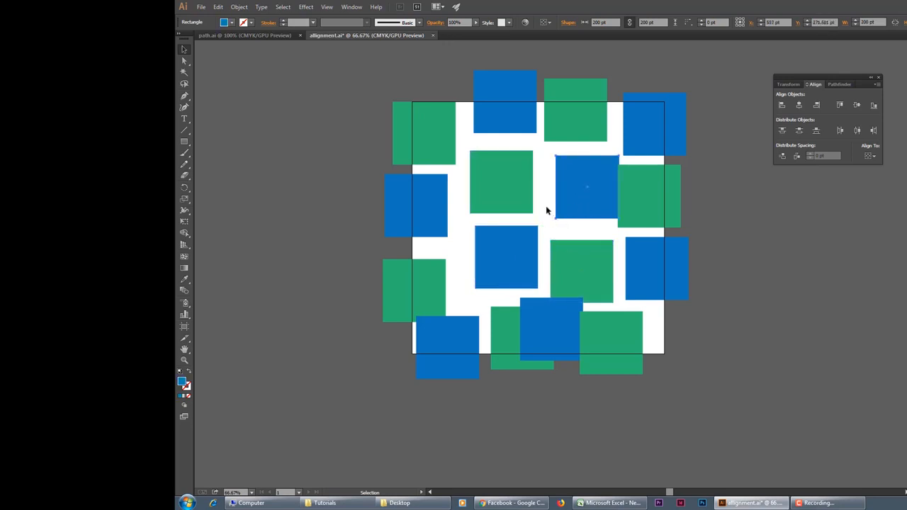
Step: Select the four inner squares together and set their alignment reference to the artboard
{"action": "left_click", "coordinate": [505, 183], "text": "shift"}
{"action": "left_click", "coordinate": [521, 246], "text": "shift"}
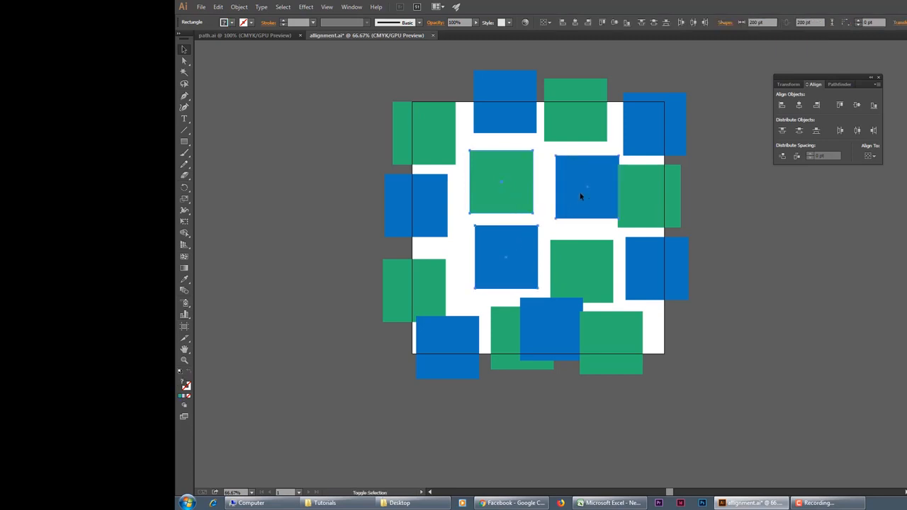
{"action": "left_click", "coordinate": [586, 270], "text": "shift"}
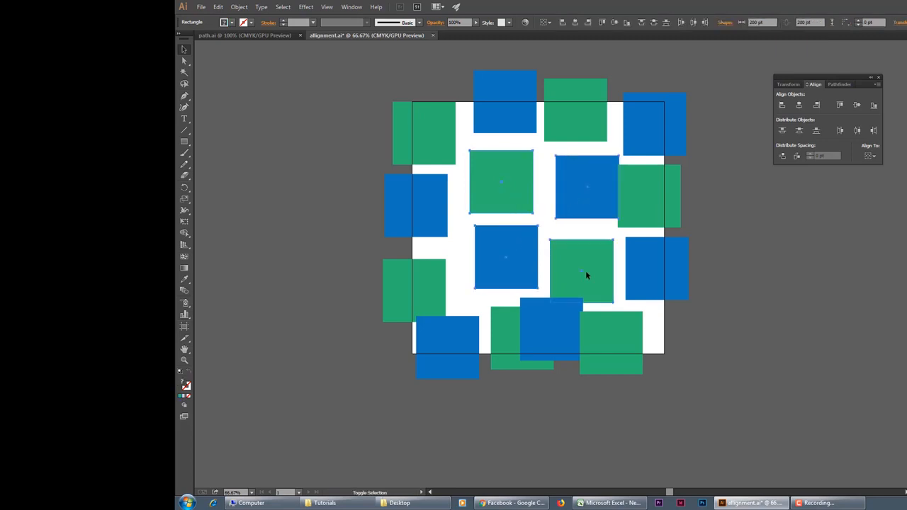
{"action": "left_click", "coordinate": [868, 158]}
{"action": "left_click", "coordinate": [891, 186]}
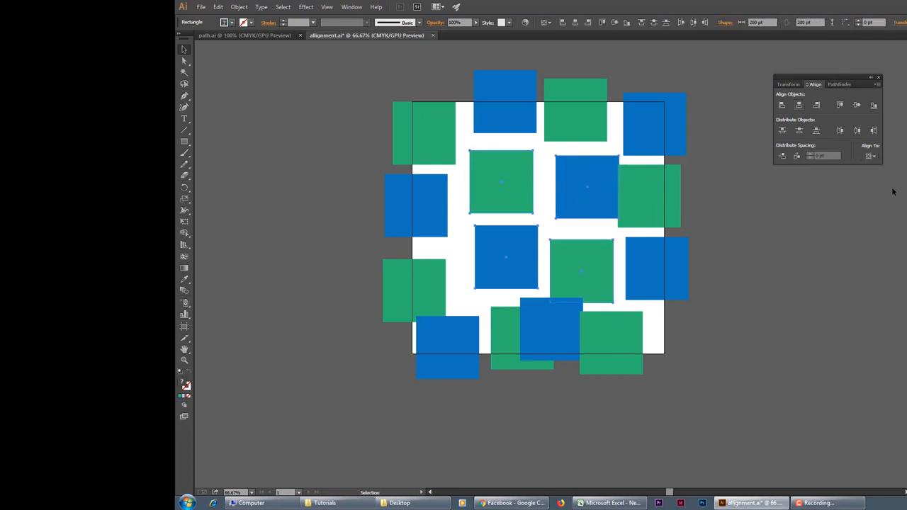
Step: Try centering the four inner squares horizontally and vertically on the artboard, and undo both alignments
{"action": "left_click", "coordinate": [799, 105]}
{"action": "left_click", "coordinate": [858, 105]}
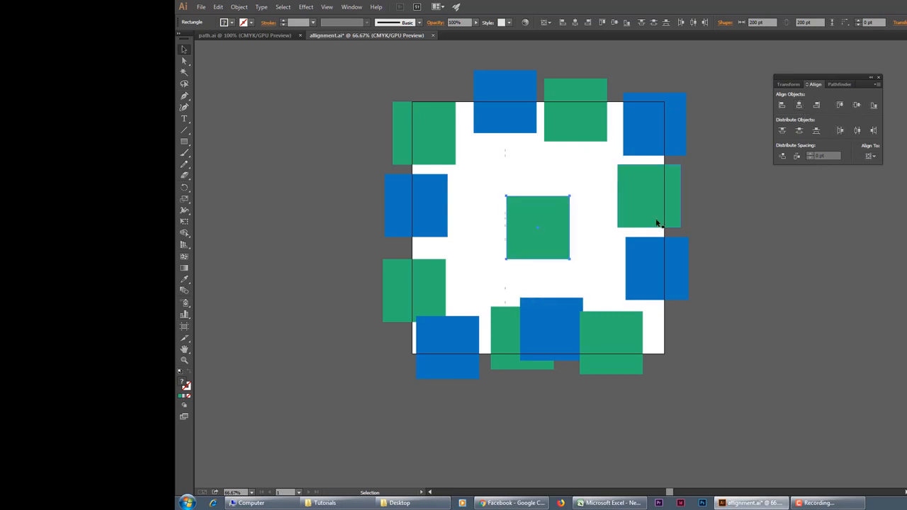
{"action": "left_click", "coordinate": [606, 241]}
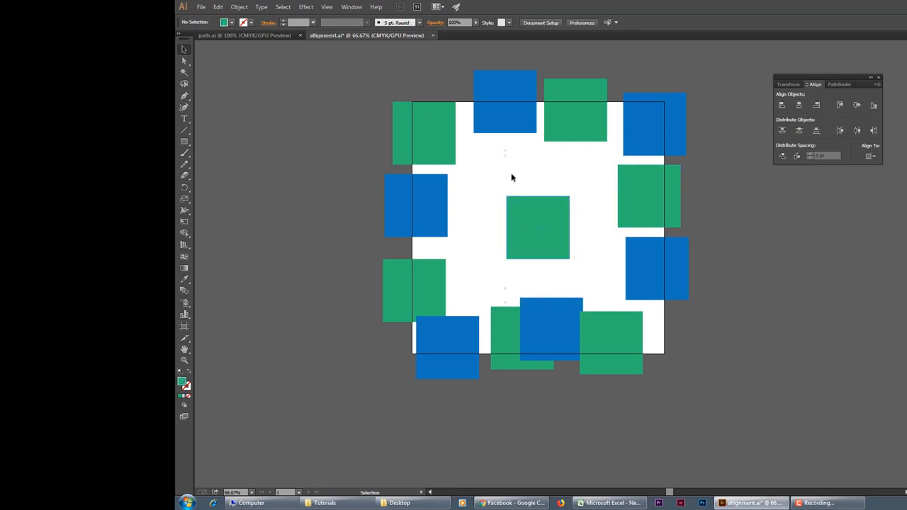
{"action": "left_click_drag", "start_coordinate": [496, 183], "coordinate": [593, 274]}
{"action": "left_click", "coordinate": [593, 252]}
{"action": "key", "text": "ctrl+z"}
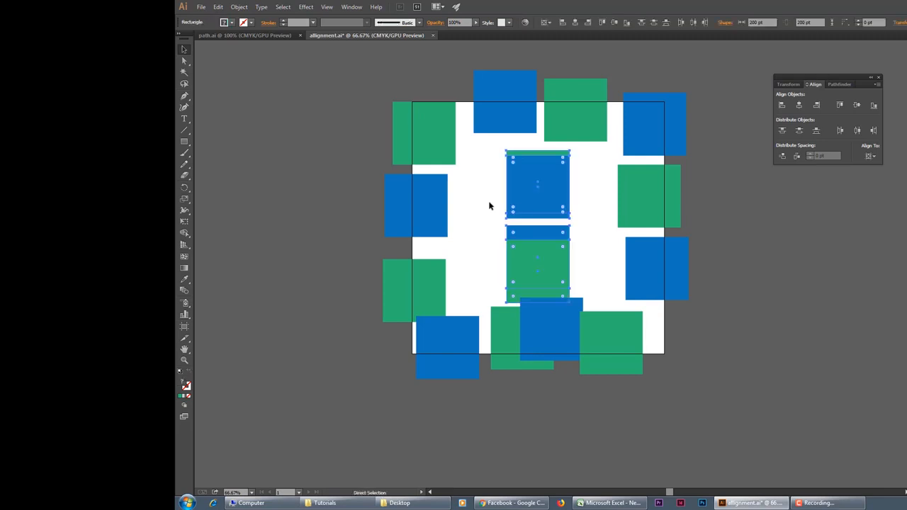
{"action": "key", "text": "ctrl+z"}
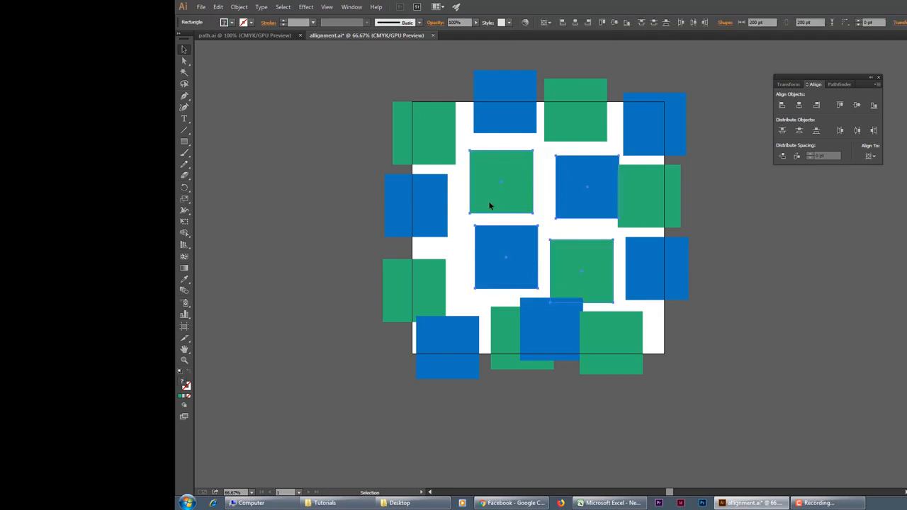
Step: Move the inner squares edge to edge around the upper-left inner green one, forming a two-by-two block of alternating green and blue
{"action": "left_click", "coordinate": [456, 234]}
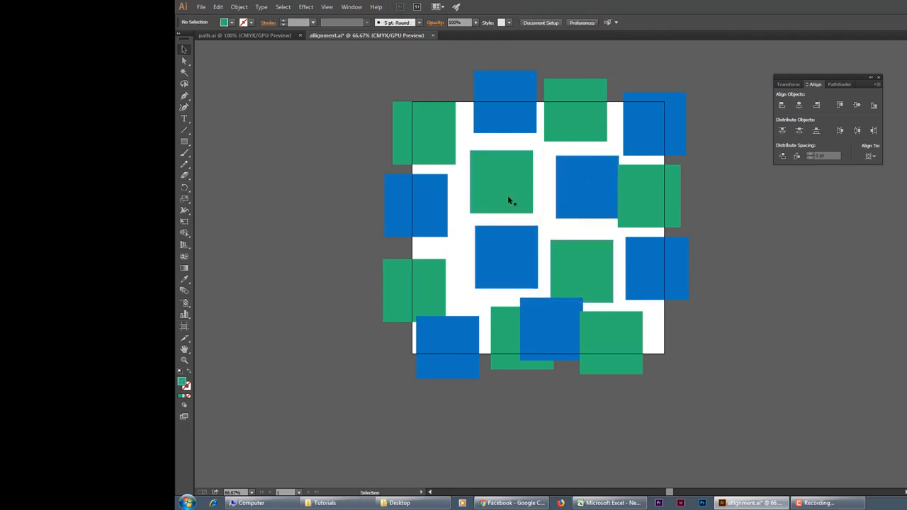
{"action": "left_click_drag", "start_coordinate": [586, 196], "coordinate": [565, 193]}
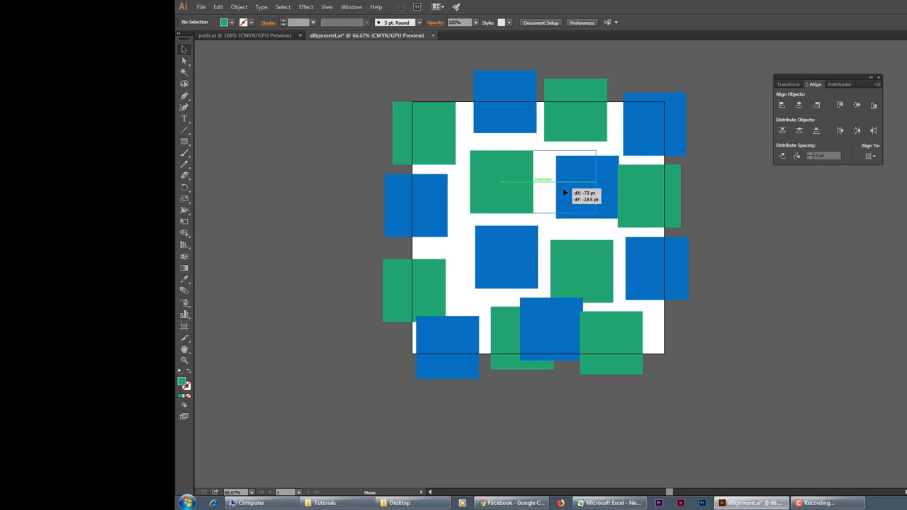
{"action": "left_click_drag", "start_coordinate": [564, 193], "coordinate": [564, 192]}
{"action": "left_click_drag", "start_coordinate": [512, 256], "coordinate": [505, 241]}
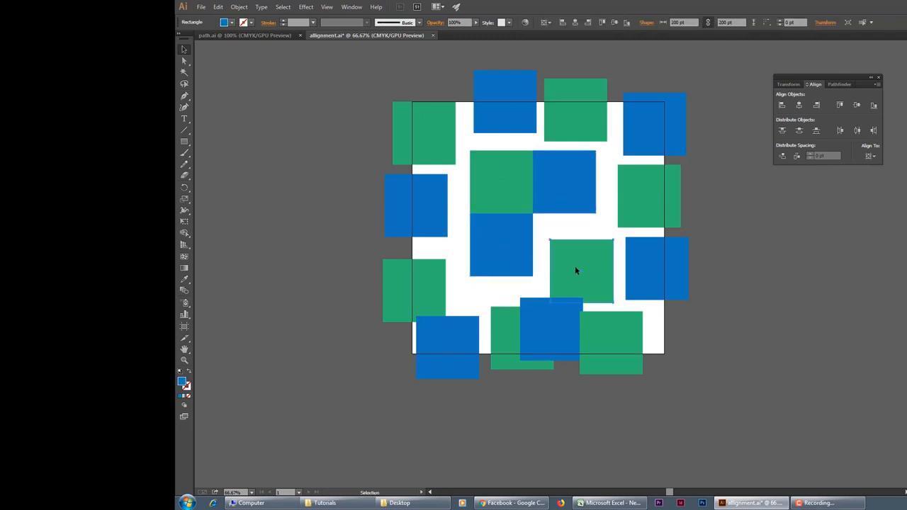
{"action": "left_click_drag", "start_coordinate": [575, 265], "coordinate": [560, 246]}
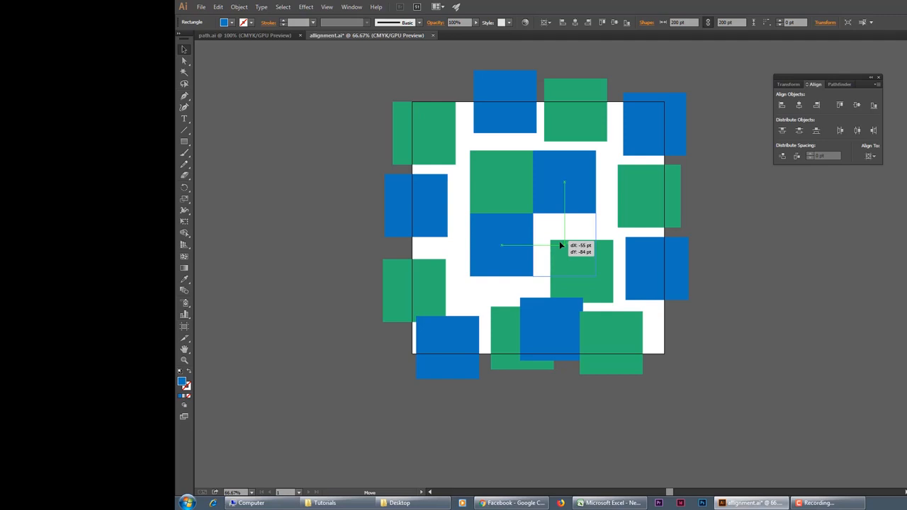
{"action": "left_click_drag", "start_coordinate": [560, 245], "coordinate": [560, 245]}
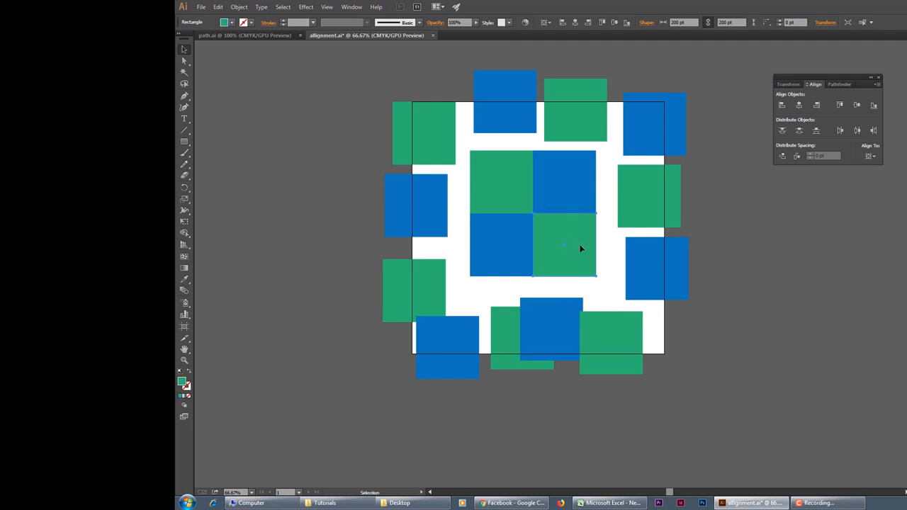
Step: Select all four squares of the two-by-two block and group them
{"action": "left_click", "coordinate": [599, 254]}
{"action": "left_click_drag", "start_coordinate": [502, 180], "coordinate": [496, 178]}
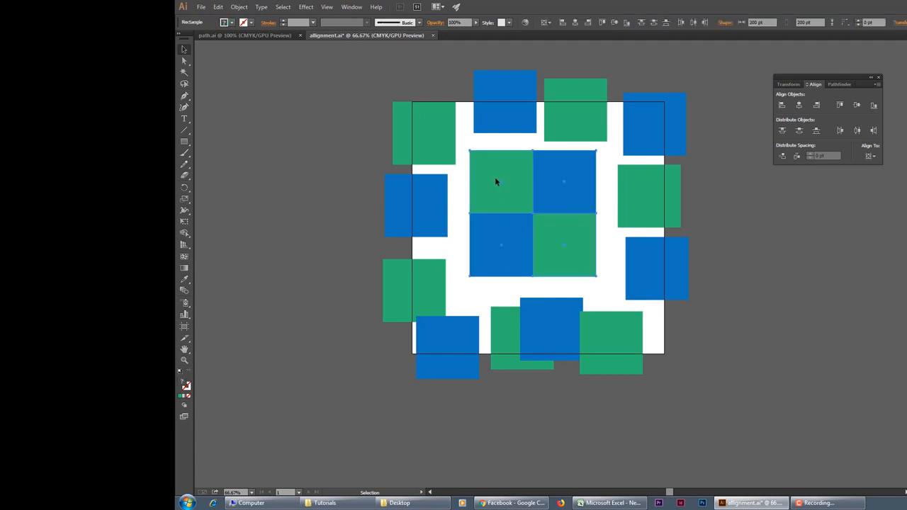
{"action": "left_click", "coordinate": [243, 9]}
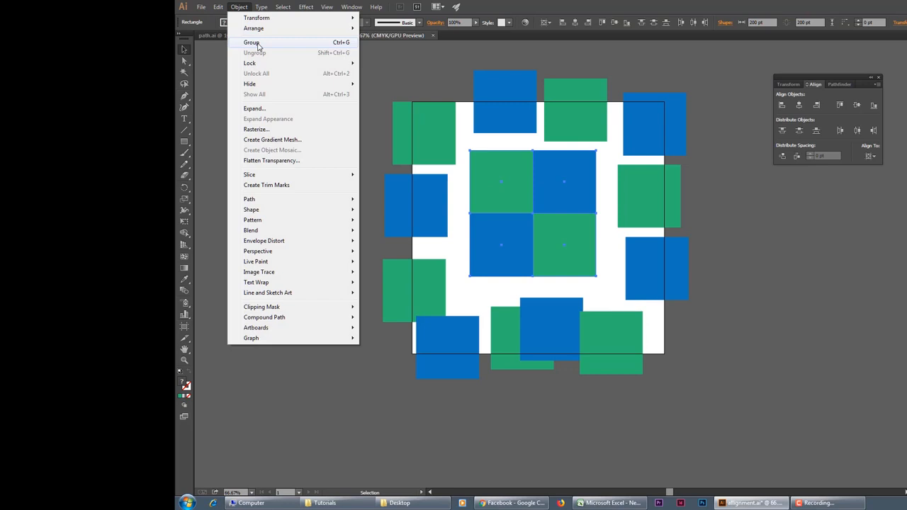
{"action": "left_click", "coordinate": [257, 43]}
{"action": "left_click", "coordinate": [597, 170]}
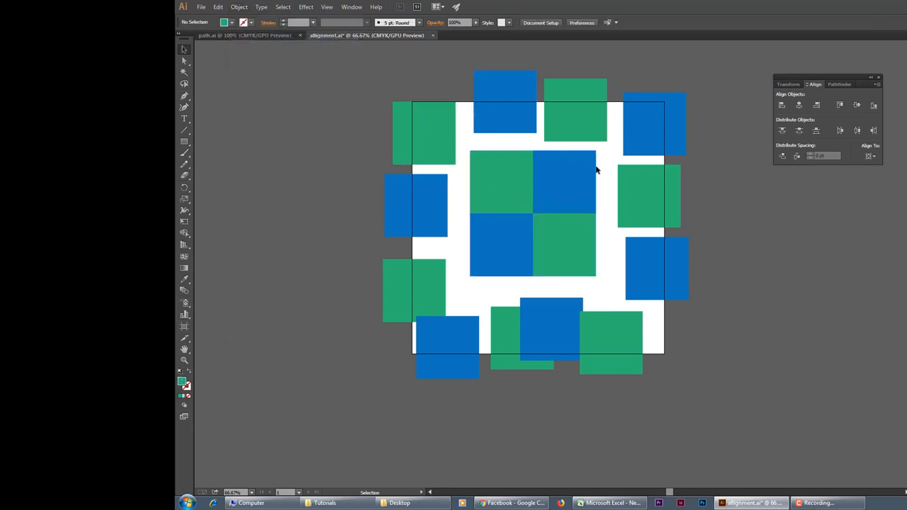
Step: Center the grouped two-by-two block horizontally and vertically on the artboard
{"action": "left_click", "coordinate": [587, 170]}
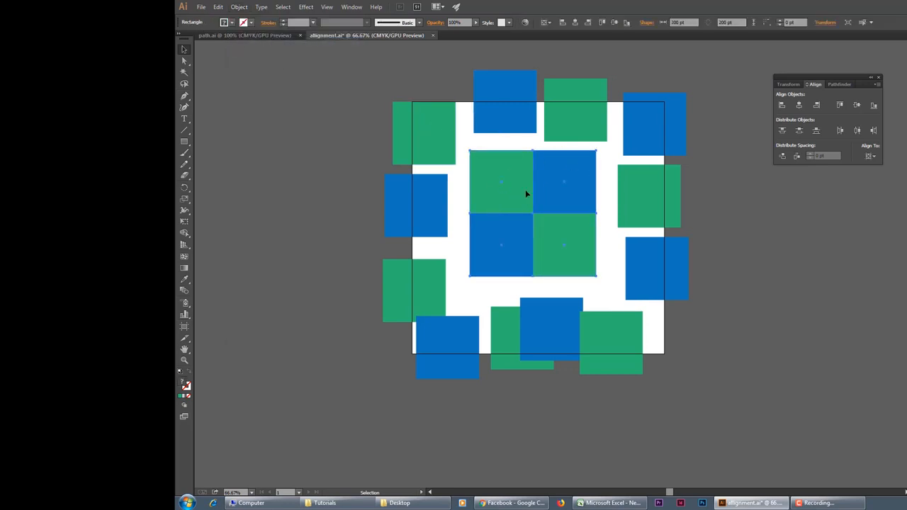
{"action": "left_click", "coordinate": [799, 105]}
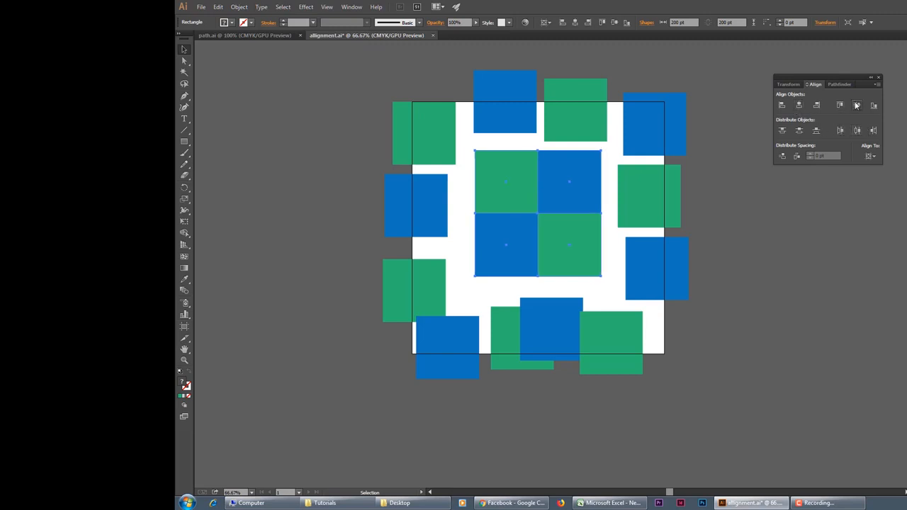
{"action": "left_click", "coordinate": [857, 105]}
{"action": "left_click", "coordinate": [582, 155]}
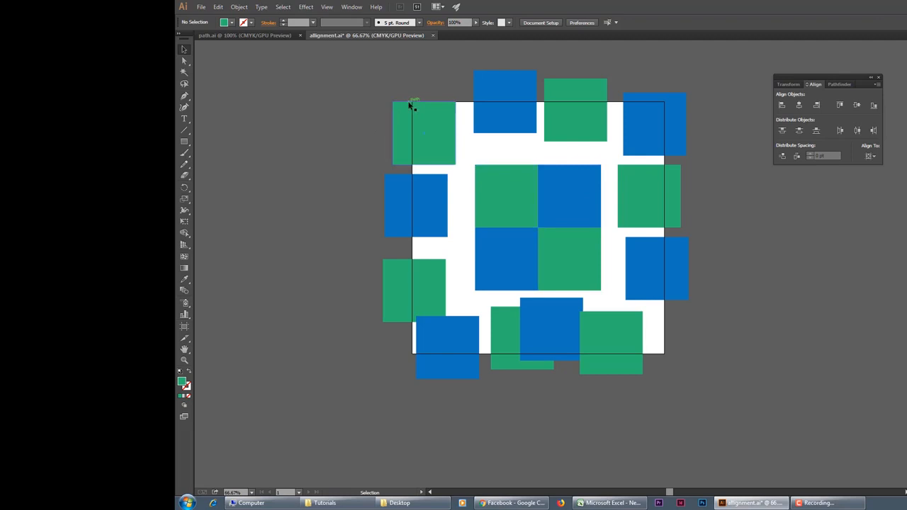
Step: Distribute the upper-left green square, the central group and the lower-right green square by their vertical and horizontal centers across the artboard
{"action": "left_click", "coordinate": [432, 125]}
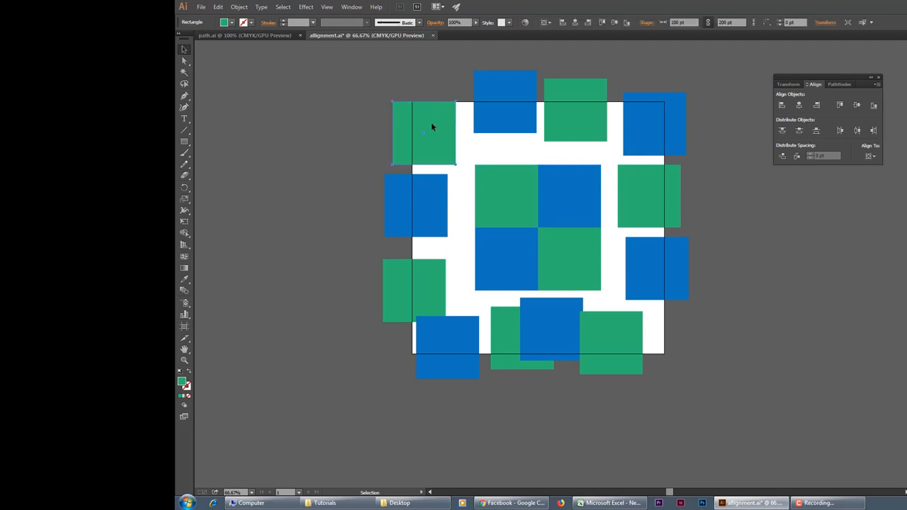
{"action": "left_click", "coordinate": [532, 191], "text": "shift"}
{"action": "left_click", "coordinate": [609, 316], "text": "shift"}
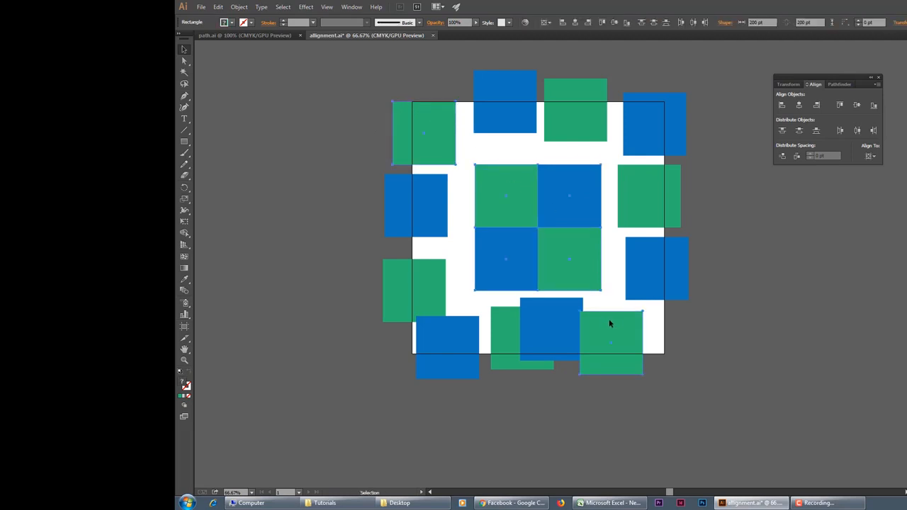
{"action": "left_click", "coordinate": [800, 133]}
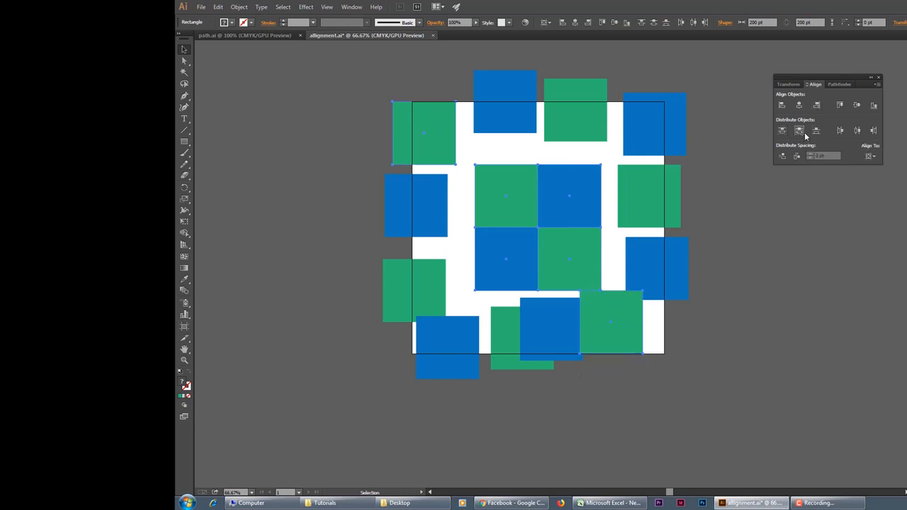
{"action": "left_click", "coordinate": [857, 133]}
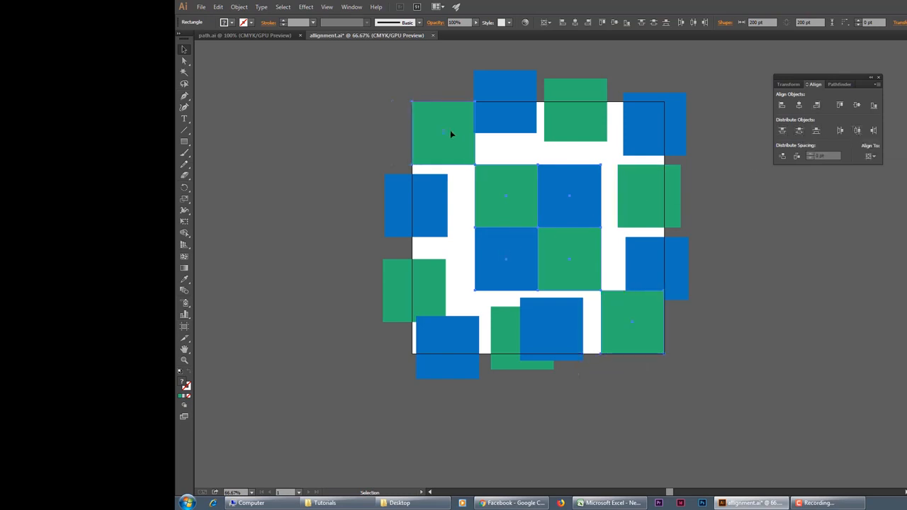
{"action": "left_click", "coordinate": [352, 115]}
Step: Distribute the upper-right blue square, the central group and the lower-left blue square by their vertical and horizontal centers across the artboard
{"action": "left_click", "coordinate": [641, 141]}
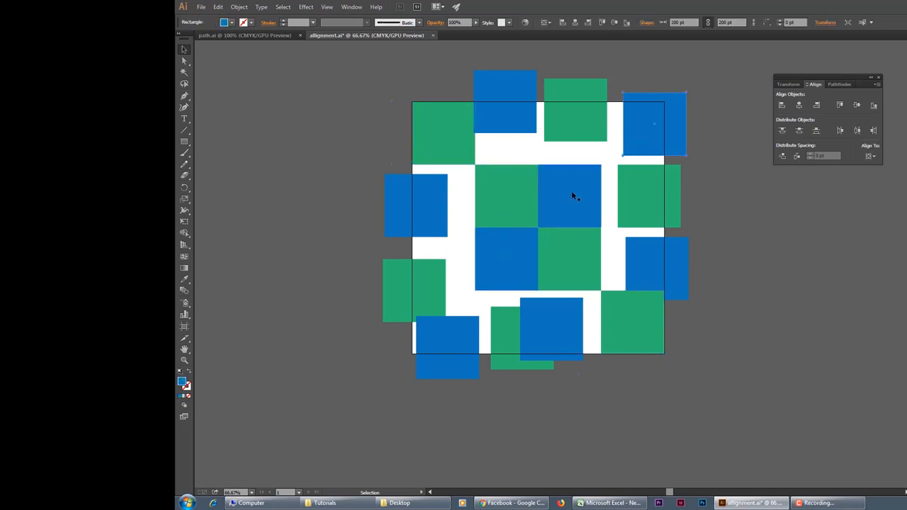
{"action": "left_click", "coordinate": [571, 191]}
{"action": "left_click", "coordinate": [461, 332], "text": "shift"}
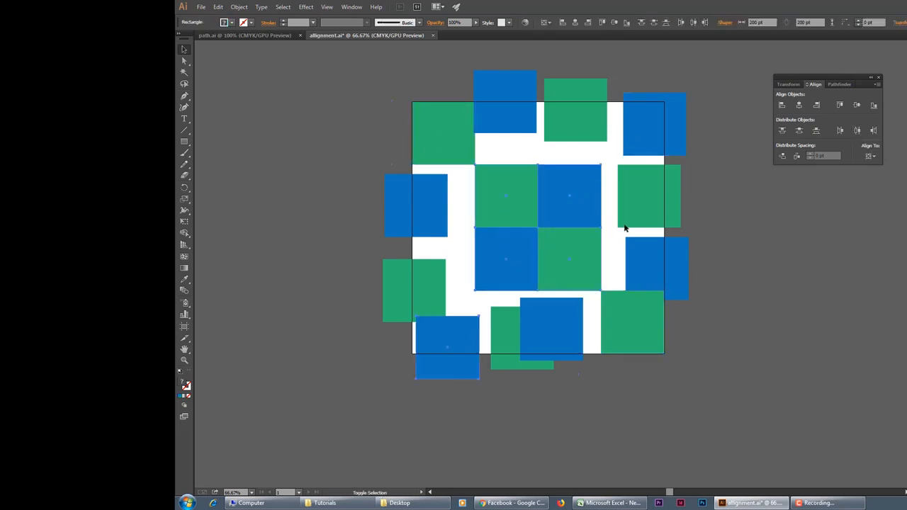
{"action": "left_click", "coordinate": [799, 131]}
{"action": "left_click", "coordinate": [857, 130]}
{"action": "left_click", "coordinate": [817, 275]}
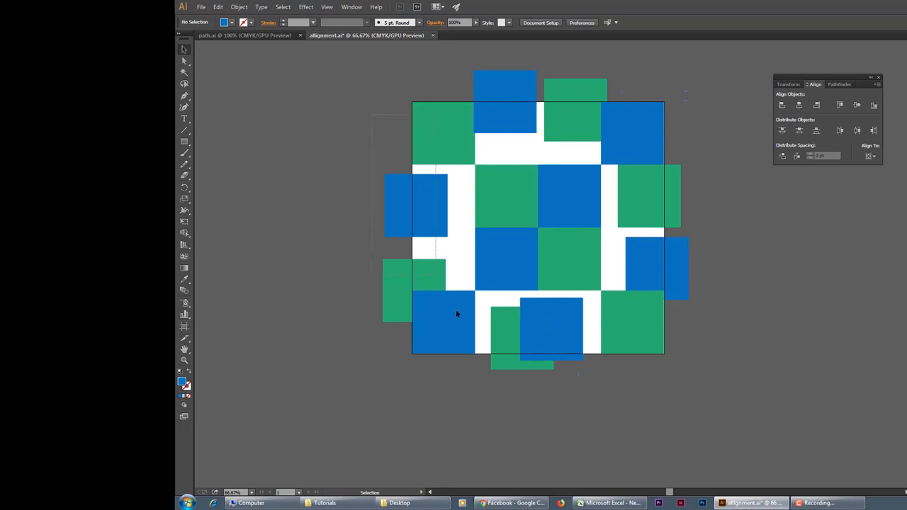
Step: Align the right edges of the four squares in the left column to the upper-left green square as key object
{"action": "left_click_drag", "start_coordinate": [463, 324], "coordinate": [381, 234]}
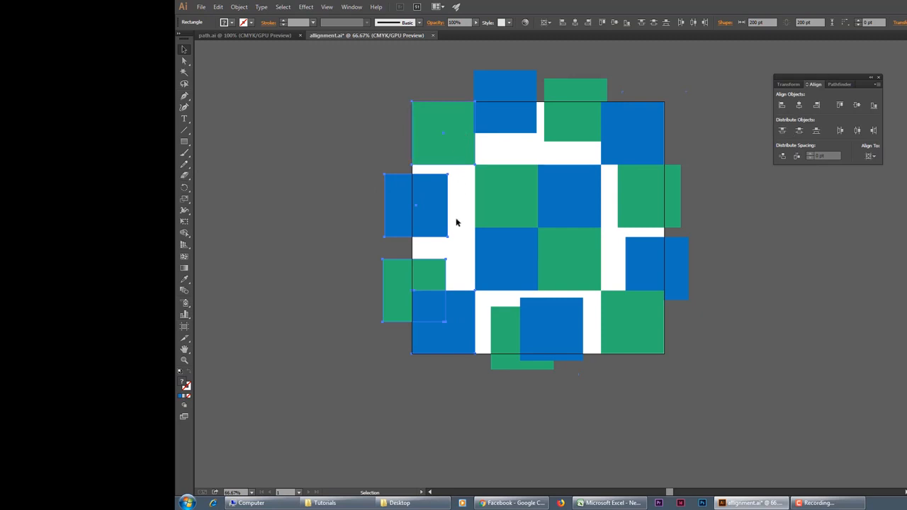
{"action": "left_click", "coordinate": [461, 149], "text": "shift"}
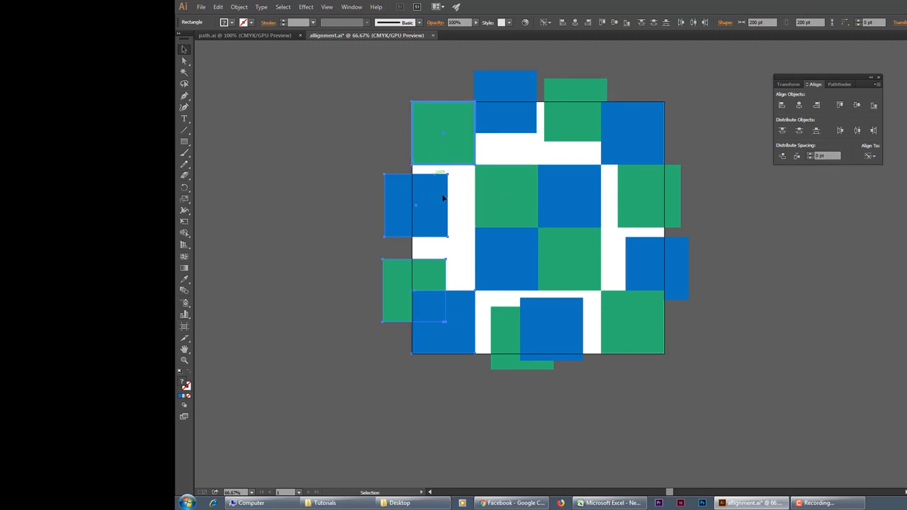
{"action": "left_click", "coordinate": [817, 105]}
{"action": "left_click", "coordinate": [387, 195]}
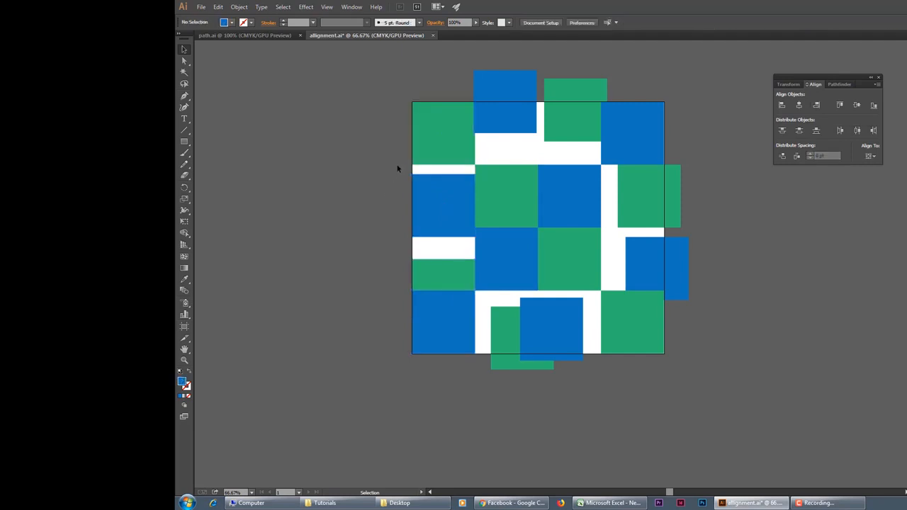
Step: Distribute the four left-column squares by their vertical centers over the artboard's height
{"action": "left_click_drag", "start_coordinate": [405, 115], "coordinate": [446, 316]}
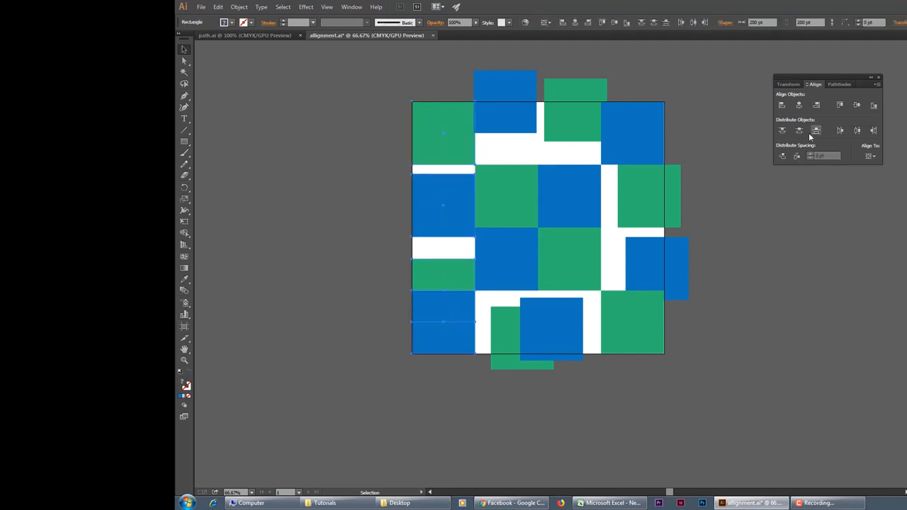
{"action": "left_click", "coordinate": [857, 130]}
{"action": "key", "text": "ctrl+z"}
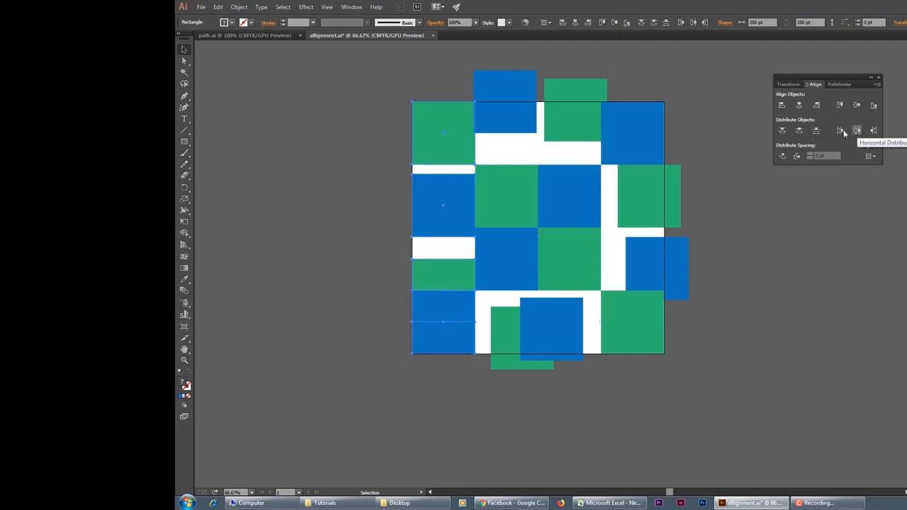
{"action": "left_click", "coordinate": [799, 130]}
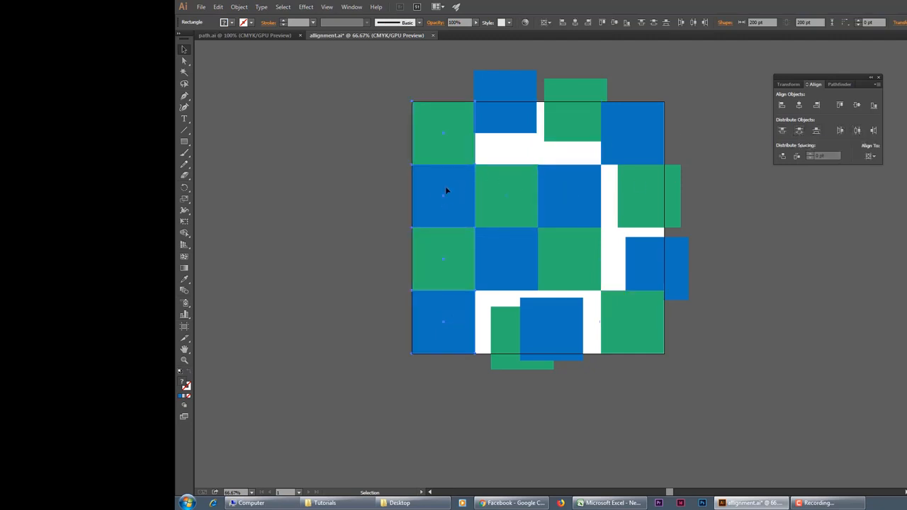
{"action": "left_click", "coordinate": [352, 187]}
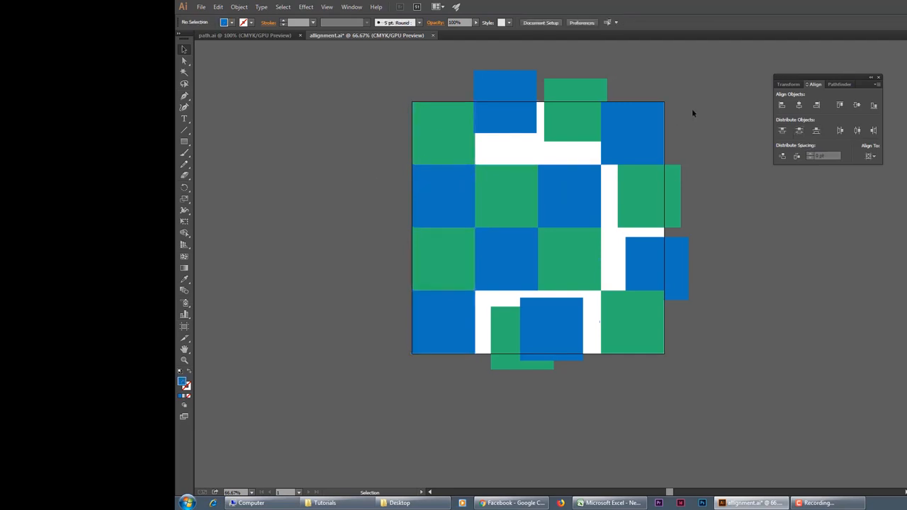
Step: Align the left edges of the four squares in the right column to the upper-right blue square as key object
{"action": "left_click_drag", "start_coordinate": [667, 211], "coordinate": [645, 318]}
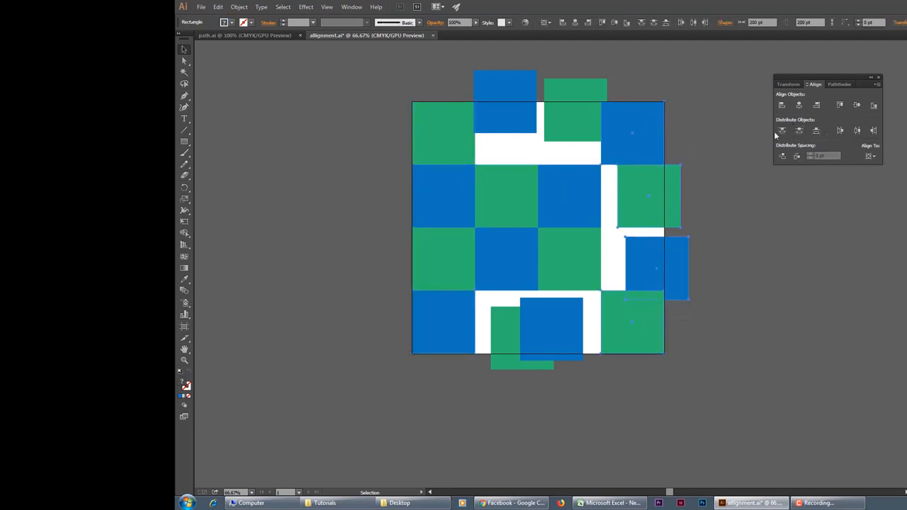
{"action": "left_click", "coordinate": [651, 132]}
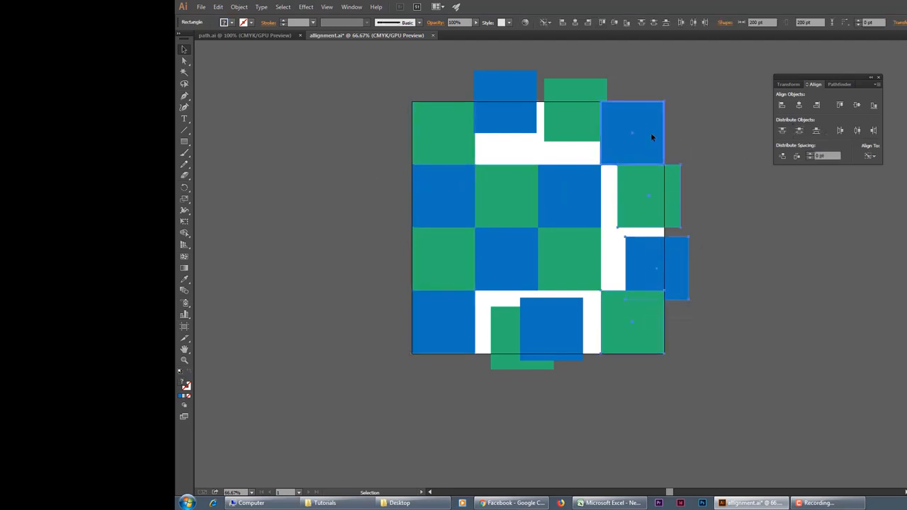
{"action": "left_click", "coordinate": [783, 105]}
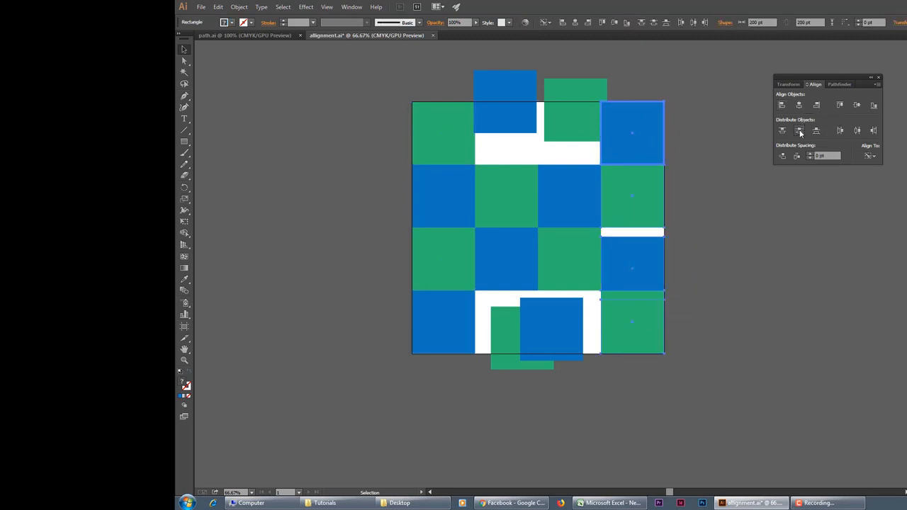
{"action": "left_click", "coordinate": [800, 131]}
{"action": "key", "text": "ctrl+z"}
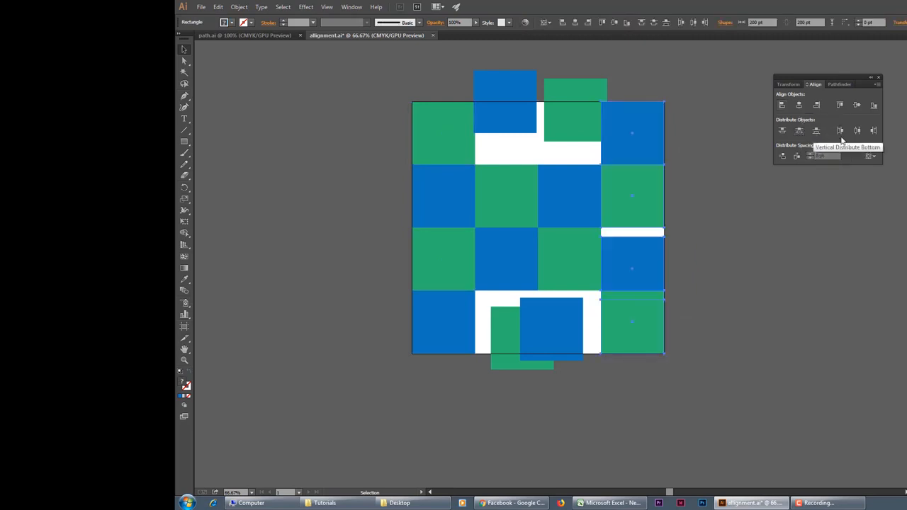
{"action": "left_click", "coordinate": [859, 132]}
{"action": "key", "text": "ctrl+z"}
Step: Distribute the four right-column squares by their vertical centers over the artboard's height
{"action": "left_click", "coordinate": [807, 206]}
{"action": "left_click", "coordinate": [799, 131]}
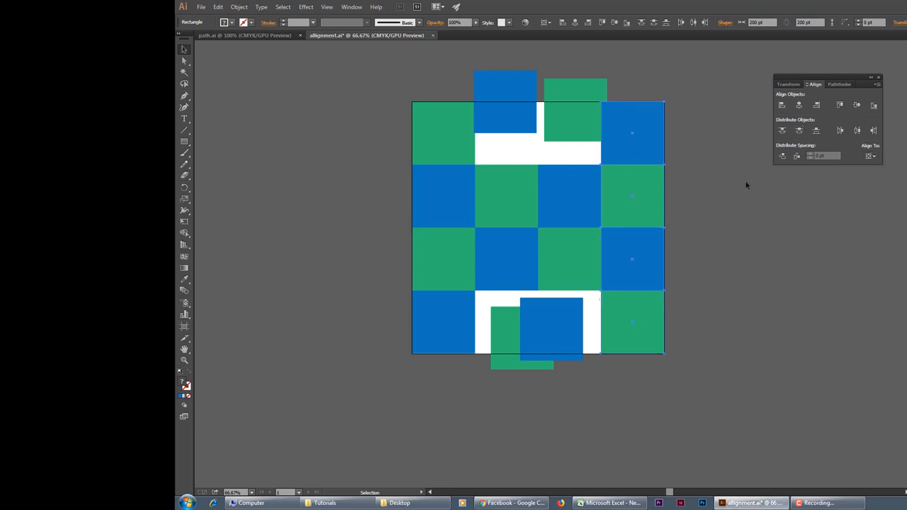
{"action": "left_click", "coordinate": [723, 238]}
Step: Align the bottom edges of the four top-row squares to the upper-left green square as key object
{"action": "left_click_drag", "start_coordinate": [460, 84], "coordinate": [644, 151]}
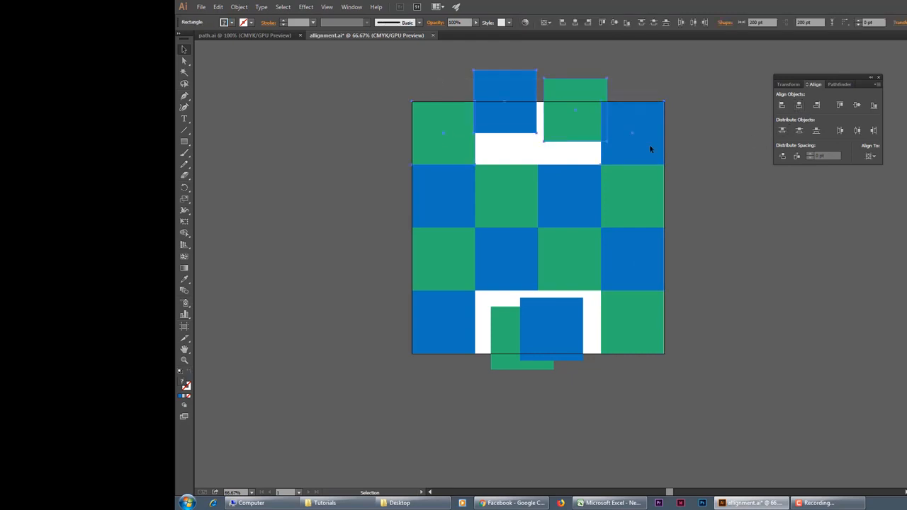
{"action": "left_click", "coordinate": [451, 137]}
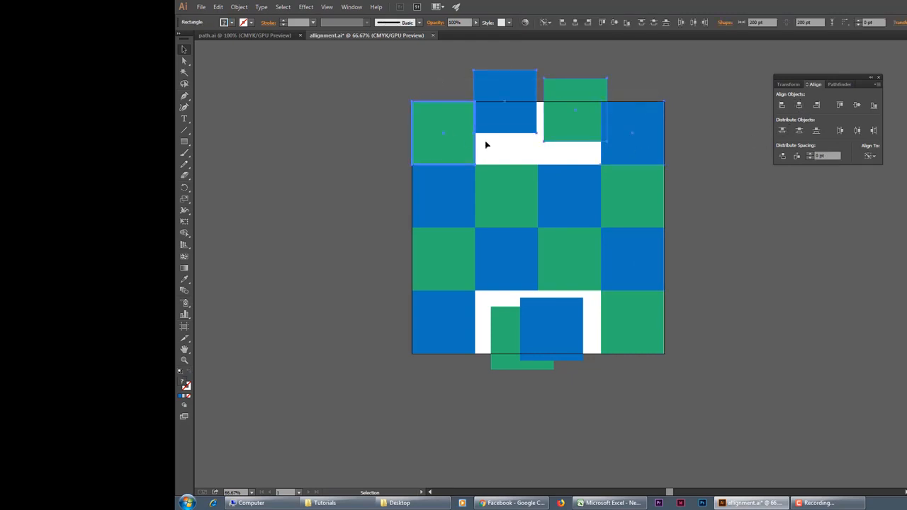
{"action": "left_click", "coordinate": [874, 106]}
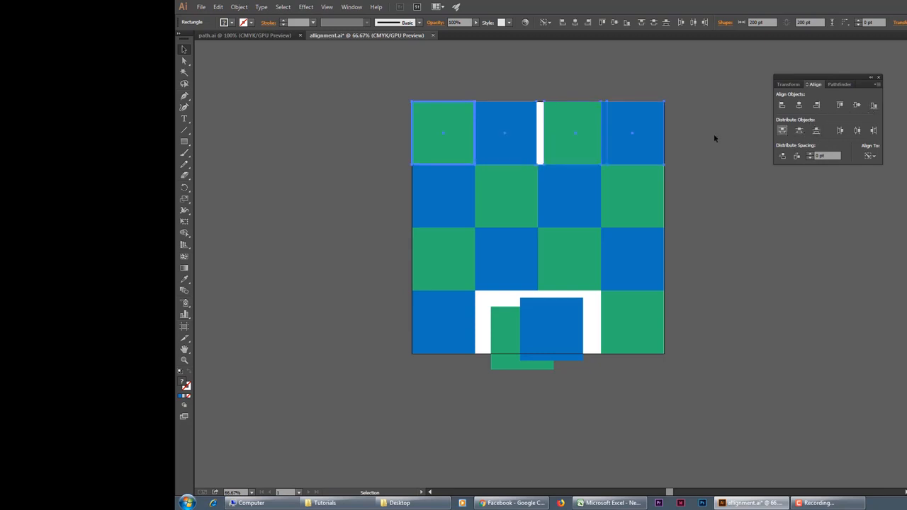
{"action": "left_click", "coordinate": [722, 114]}
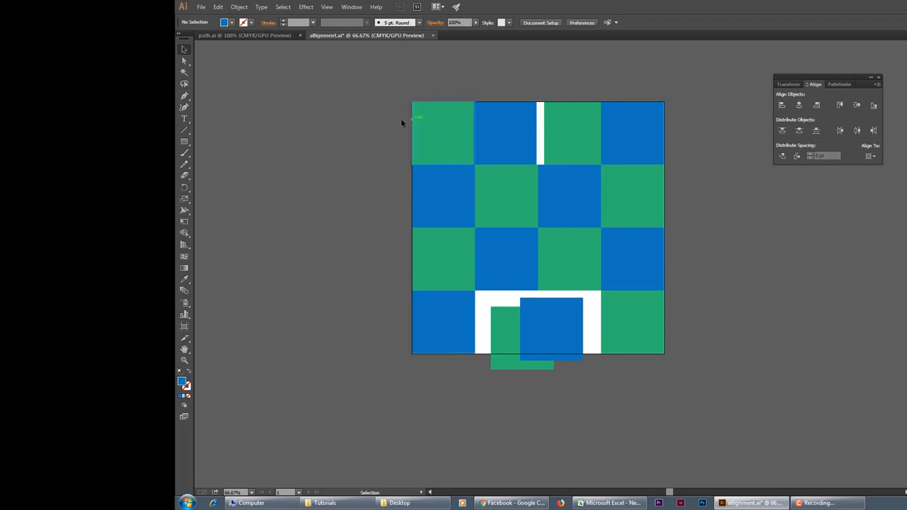
Step: Distribute the four top-row squares by their horizontal centers across the artboard's width
{"action": "left_click_drag", "start_coordinate": [402, 123], "coordinate": [656, 117]}
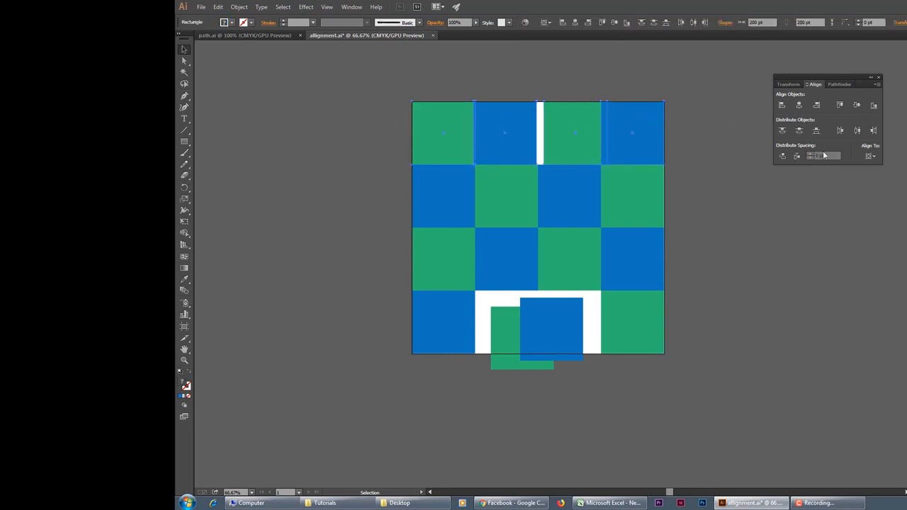
{"action": "left_click", "coordinate": [857, 131]}
{"action": "left_click", "coordinate": [720, 314]}
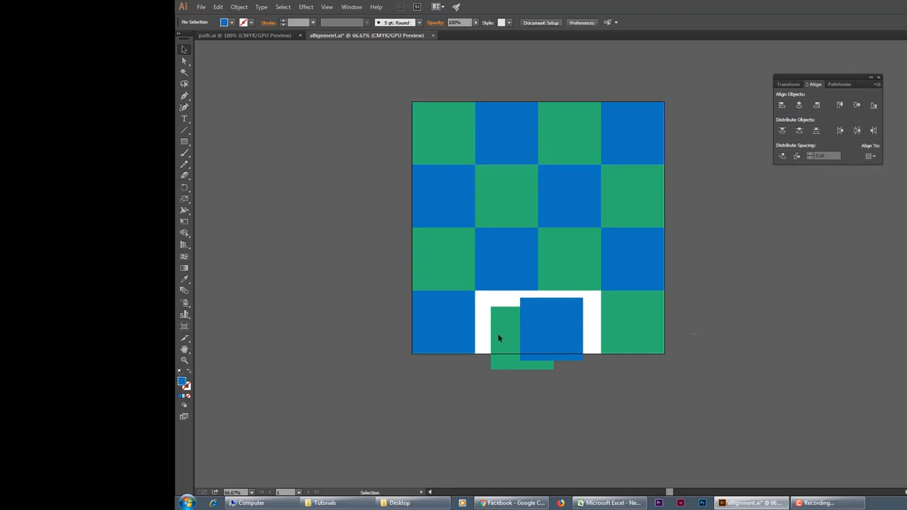
Step: Align the top edges of the four bottom-row squares to the lower-left blue square as key object
{"action": "left_click_drag", "start_coordinate": [392, 321], "coordinate": [677, 326]}
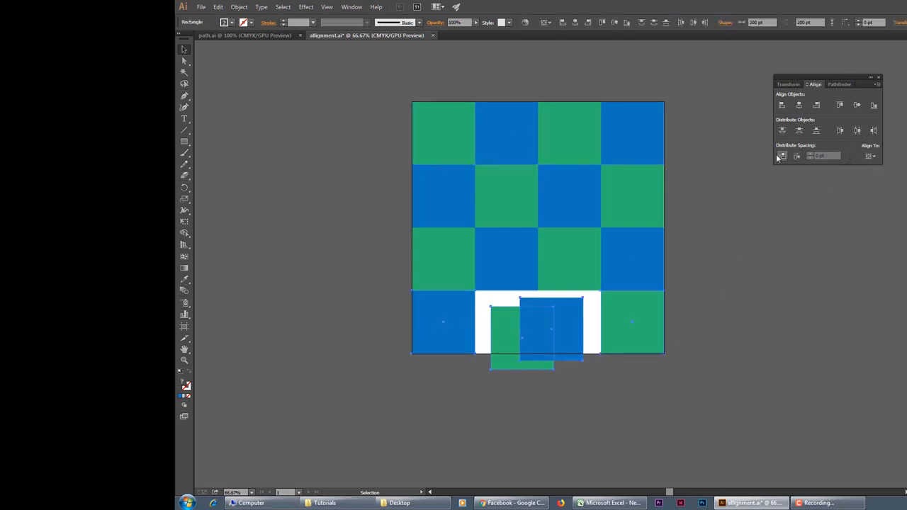
{"action": "left_click", "coordinate": [452, 320]}
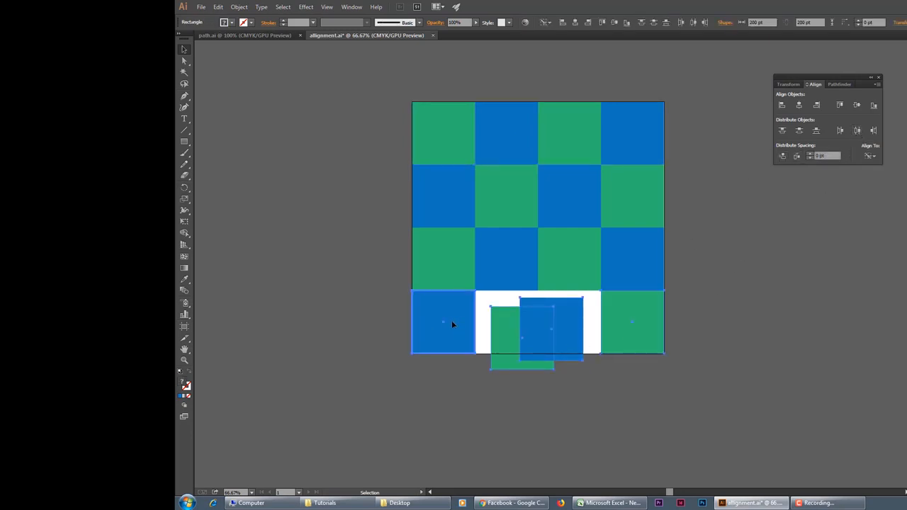
{"action": "left_click", "coordinate": [843, 107]}
{"action": "left_click", "coordinate": [858, 131]}
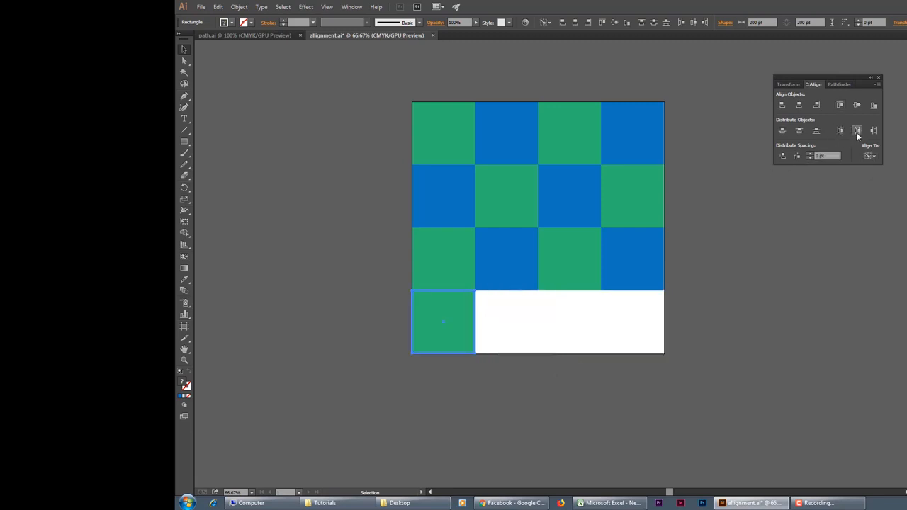
{"action": "left_click", "coordinate": [856, 130]}
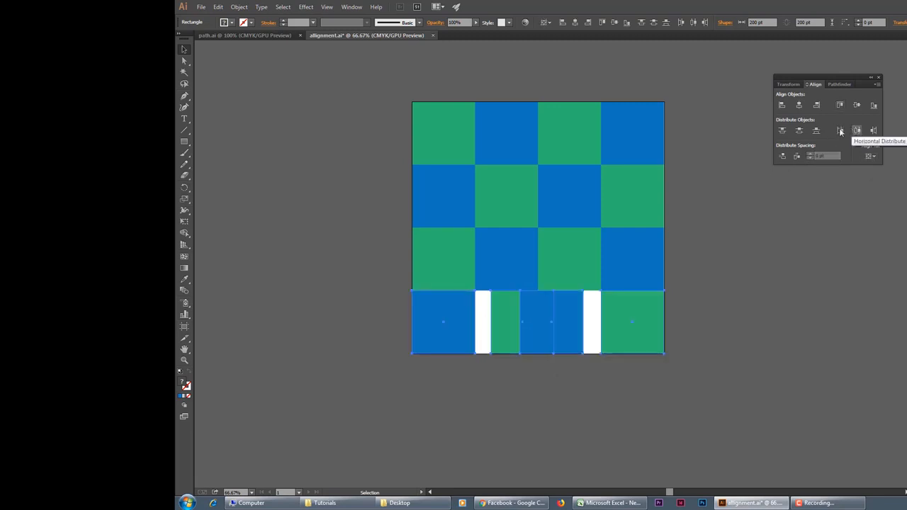
{"action": "left_click", "coordinate": [799, 130]}
{"action": "key", "text": "ctrl+z"}
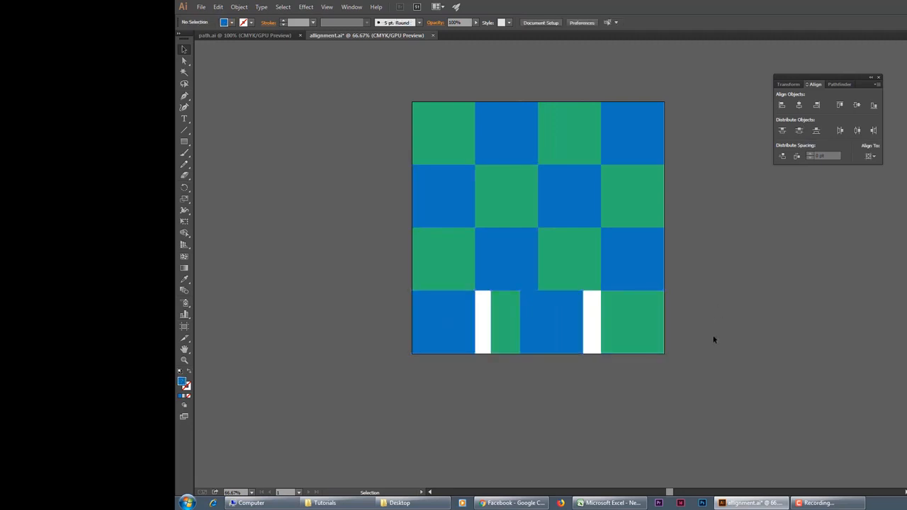
Step: Distribute the four bottom-row squares by their horizontal centers across the artboard's width
{"action": "left_click", "coordinate": [857, 131]}
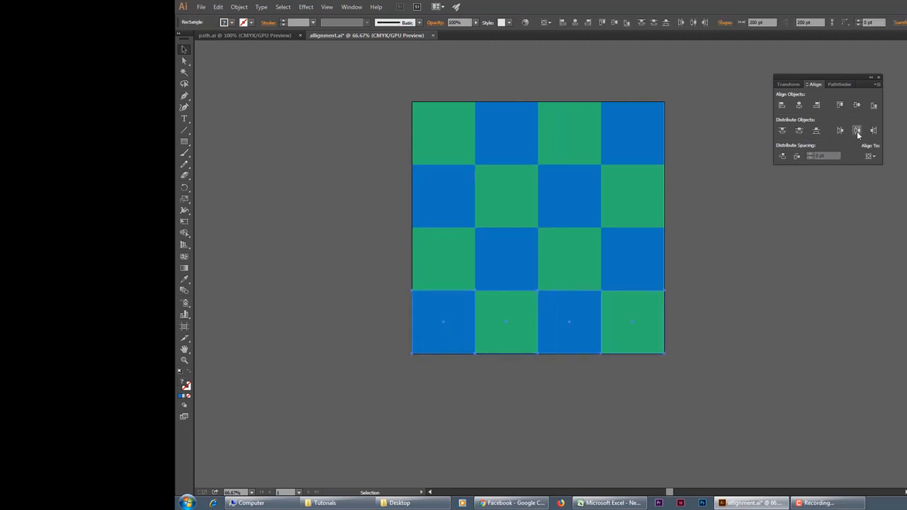
{"action": "left_click", "coordinate": [754, 251]}
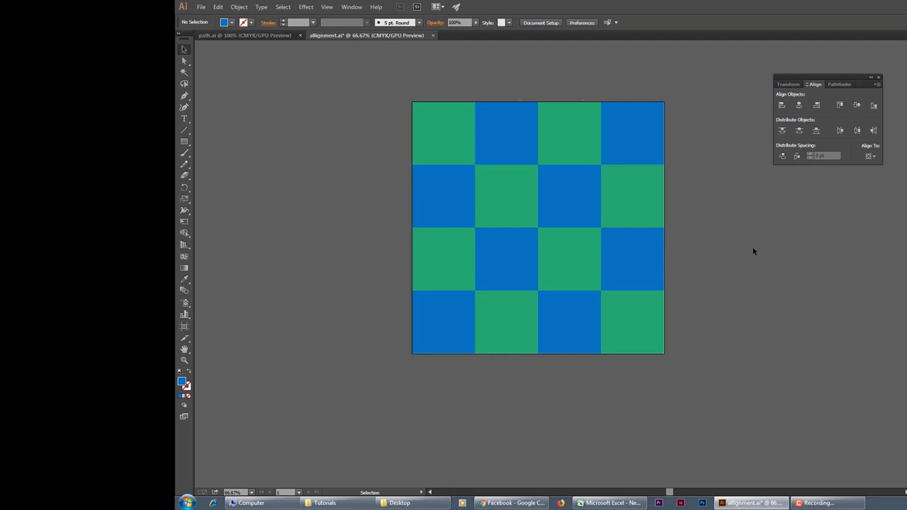
Step: Resize the artboard to 900 pt wide and 900 pt high, then return to the Selection tool
{"action": "left_click", "coordinate": [184, 328]}
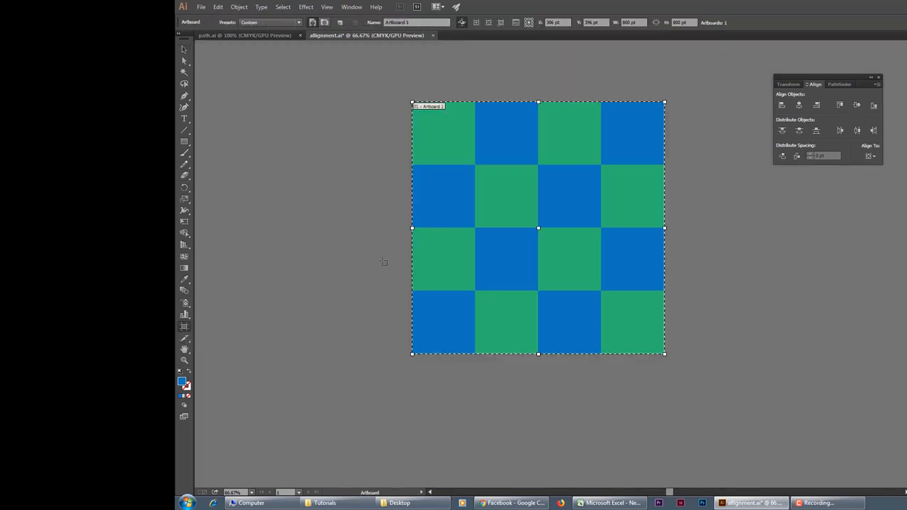
{"action": "left_click", "coordinate": [639, 22]}
{"action": "type", "text": "900"}
{"action": "key", "text": "Tab"}
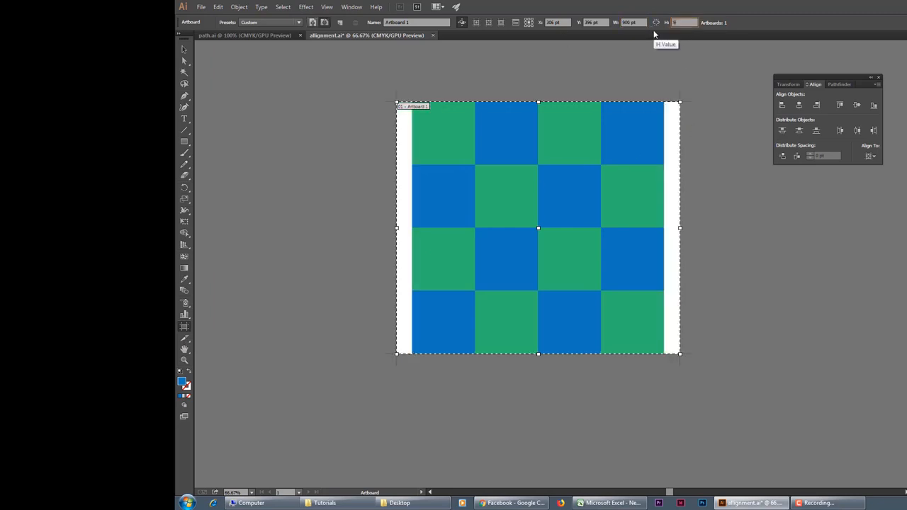
{"action": "type", "text": "900"}
{"action": "key", "text": "Return"}
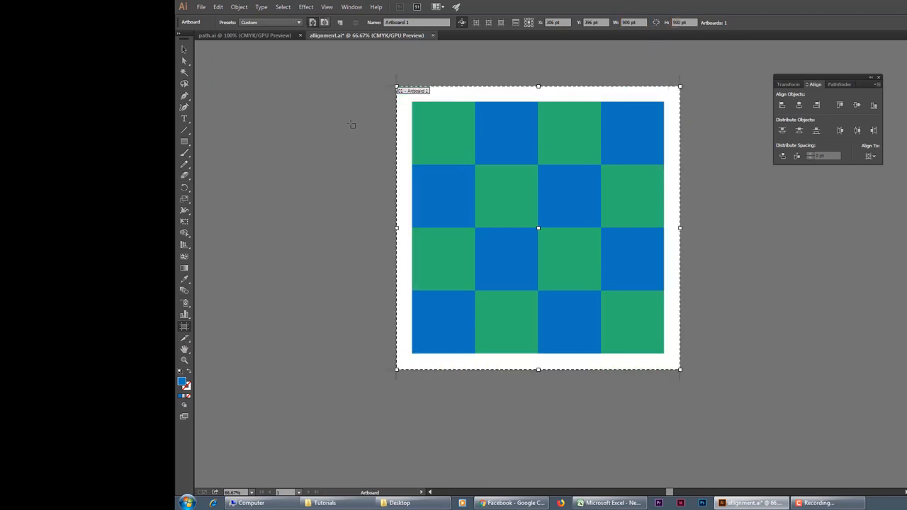
{"action": "left_click", "coordinate": [184, 49]}
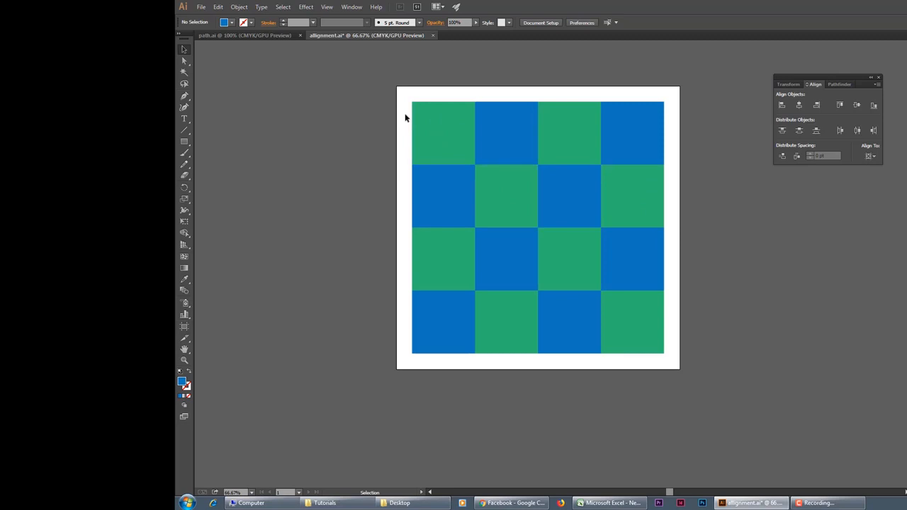
Step: Select all the checkerboard squares and move them together into the upper-left corner of the artboard
{"action": "left_click_drag", "start_coordinate": [410, 138], "coordinate": [638, 333]}
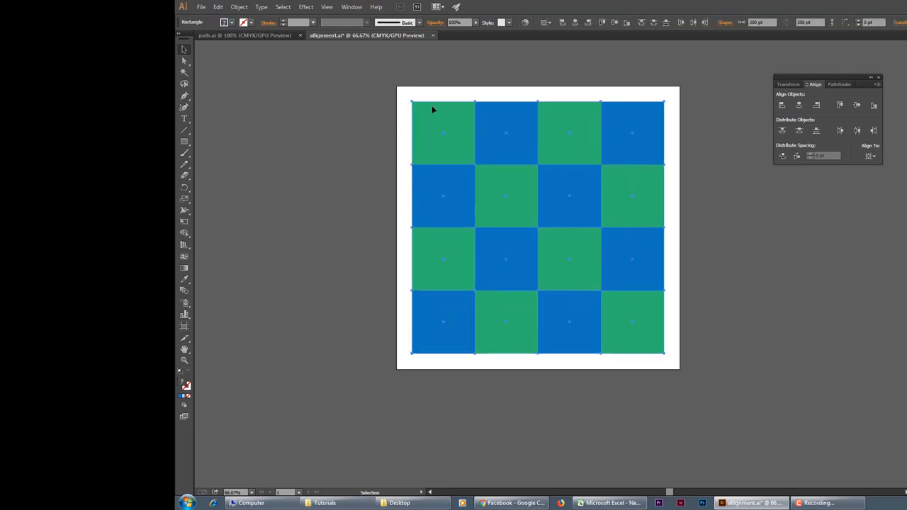
{"action": "left_click", "coordinate": [239, 7]}
{"action": "left_click", "coordinate": [254, 43]}
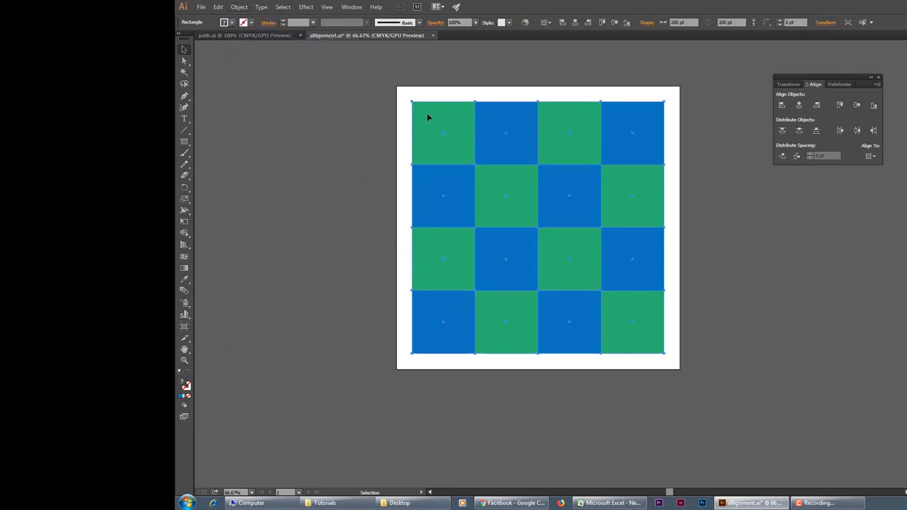
{"action": "left_click_drag", "start_coordinate": [503, 128], "coordinate": [486, 108]}
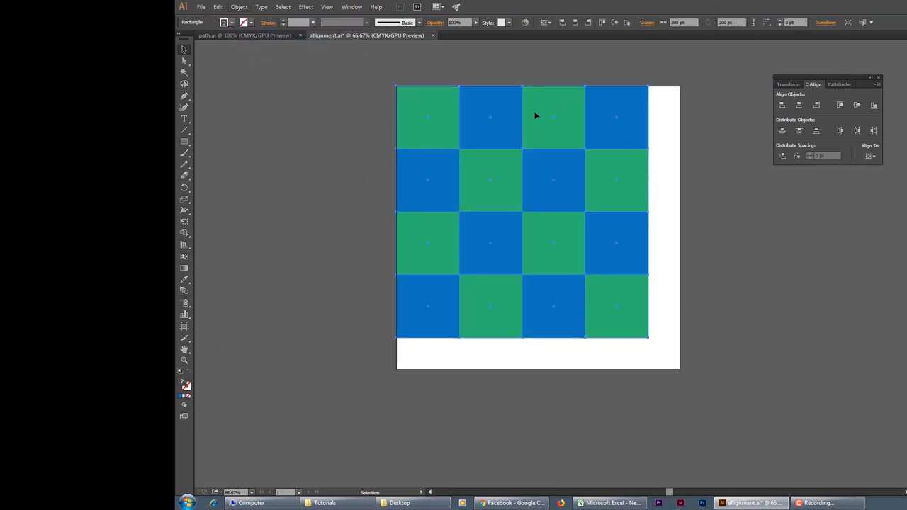
{"action": "left_click", "coordinate": [516, 67]}
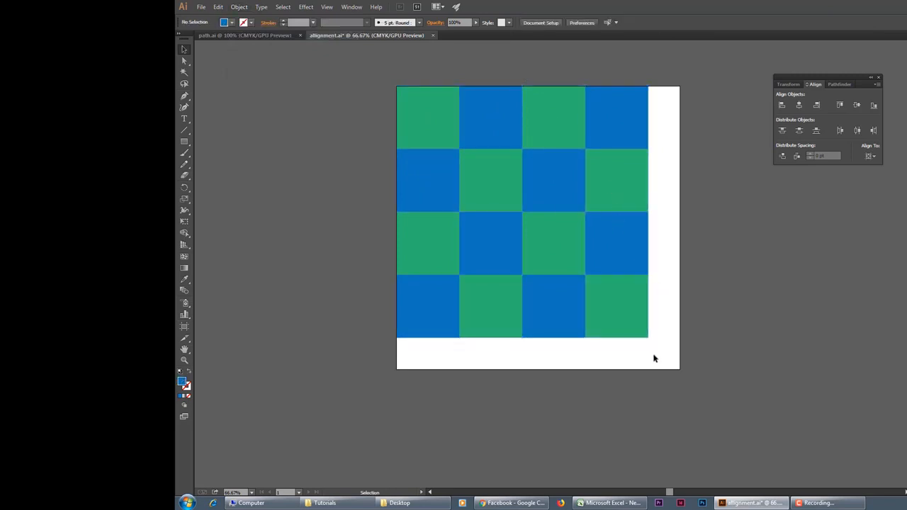
Step: Review the keyboard increment in the general preferences
{"action": "left_click_drag", "start_coordinate": [655, 358], "coordinate": [425, 128]}
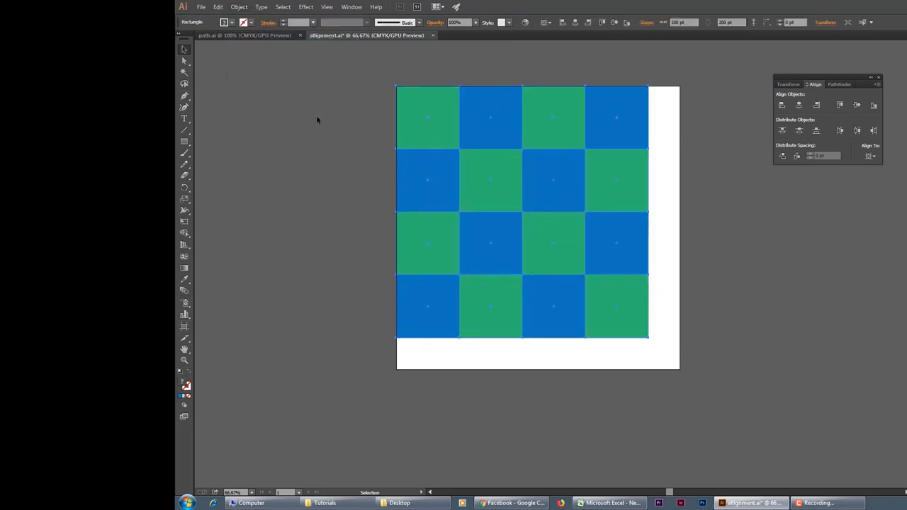
{"action": "left_click", "coordinate": [317, 115]}
{"action": "left_click", "coordinate": [239, 7]}
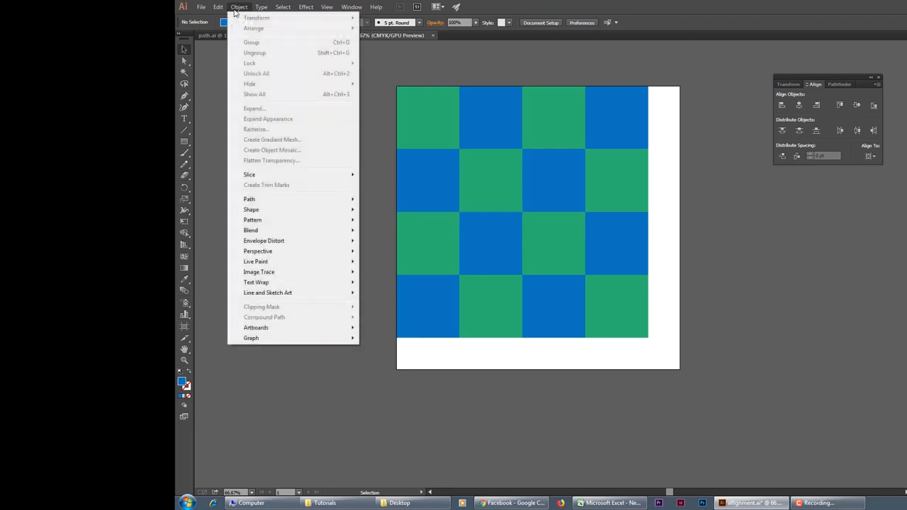
{"action": "mouse_move", "coordinate": [266, 326]}
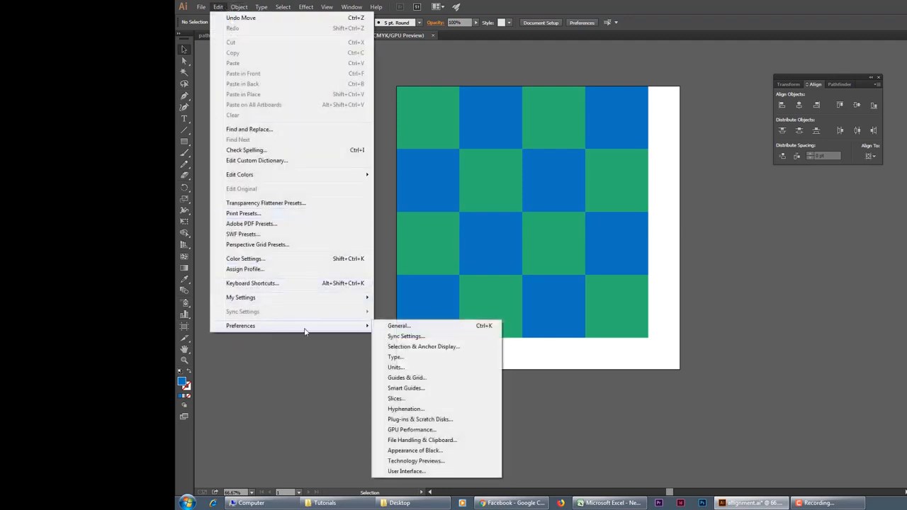
{"action": "left_click", "coordinate": [403, 329]}
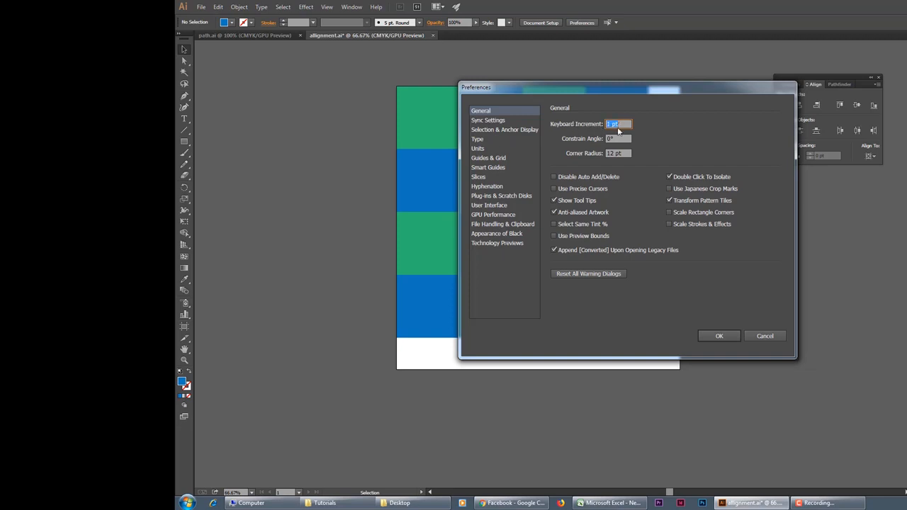
{"action": "left_click", "coordinate": [728, 336]}
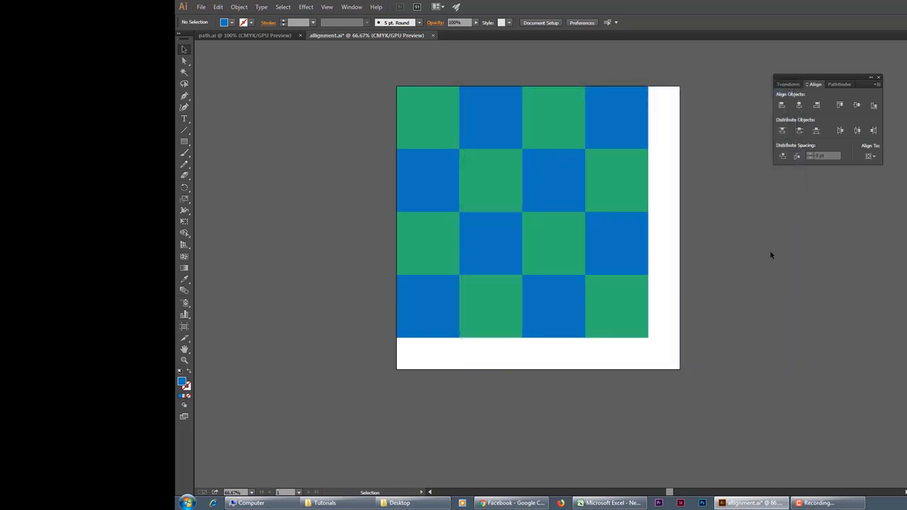
Step: Nudge the whole checkerboard horizontally in keyboard increments to meet the artboard's left edge
{"action": "key", "text": "ctrl+a"}
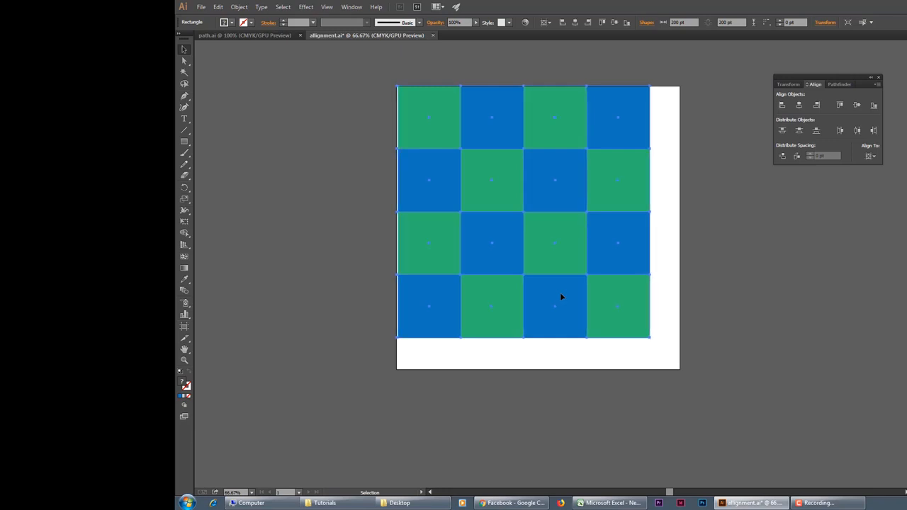
{"action": "key", "text": "Left"}
{"action": "key", "text": "Left"}
{"action": "key", "text": "Left"}
{"action": "key", "text": "Left"}
{"action": "key", "text": "Left"}
{"action": "key", "text": "Left"}
{"action": "key", "text": "Left"}
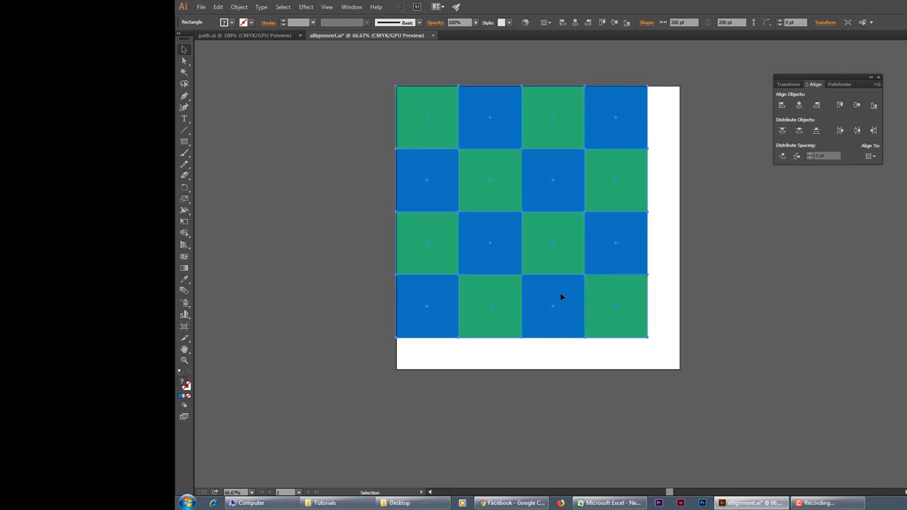
{"action": "key", "text": "Left"}
{"action": "left_click", "coordinate": [699, 197]}
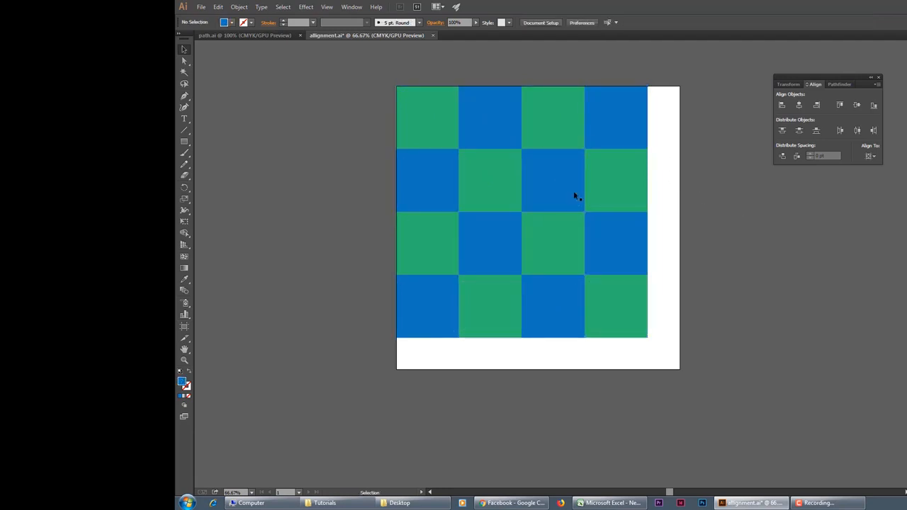
Step: Select the whole checkerboard and shift it slightly so that it sits flush with the artboard's left edge
{"action": "key", "text": "ctrl+a"}
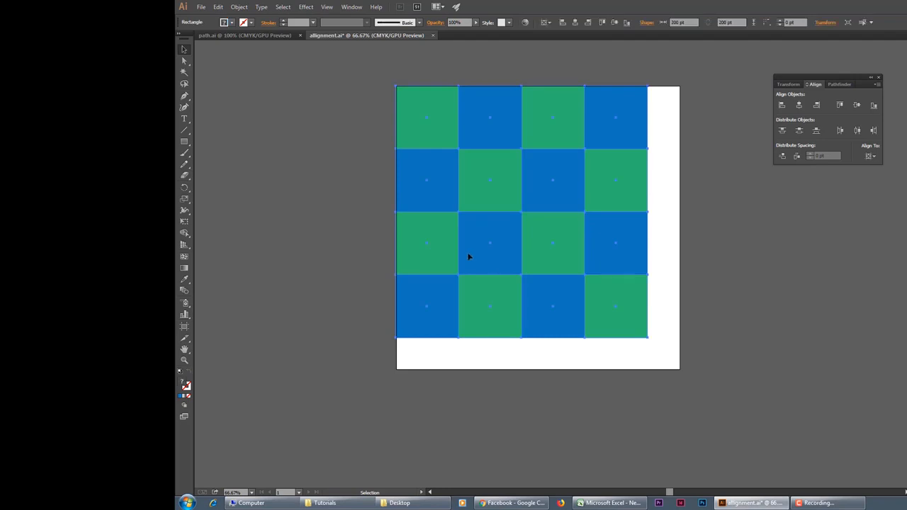
{"action": "key", "text": "z"}
{"action": "left_click", "coordinate": [399, 228]}
{"action": "left_click", "coordinate": [566, 227]}
{"action": "key", "text": "v"}
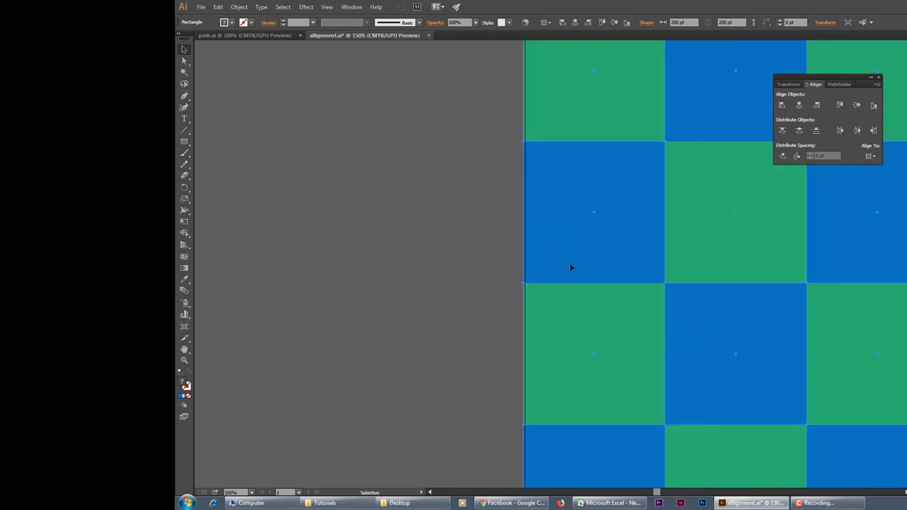
{"action": "scroll", "coordinate": [585, 298], "scroll_direction": "up", "scroll_amount": 3}
{"action": "left_click_drag", "start_coordinate": [571, 178], "coordinate": [564, 184]}
Step: Nudge the selected checkerboard right and down to leave an even margin at the artboard's upper-left corner, and deselect it
{"action": "key", "text": "z"}
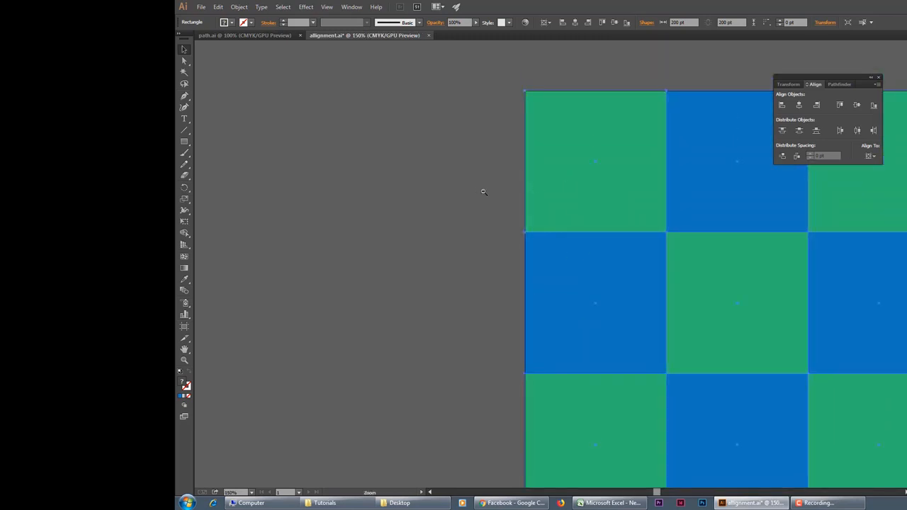
{"action": "left_click", "coordinate": [484, 192], "text": "alt"}
{"action": "left_click", "coordinate": [636, 230], "text": "ctrl+alt"}
{"action": "left_click", "coordinate": [636, 231], "text": "ctrl+alt"}
{"action": "scroll", "coordinate": [636, 270], "scroll_direction": "down", "scroll_amount": 3}
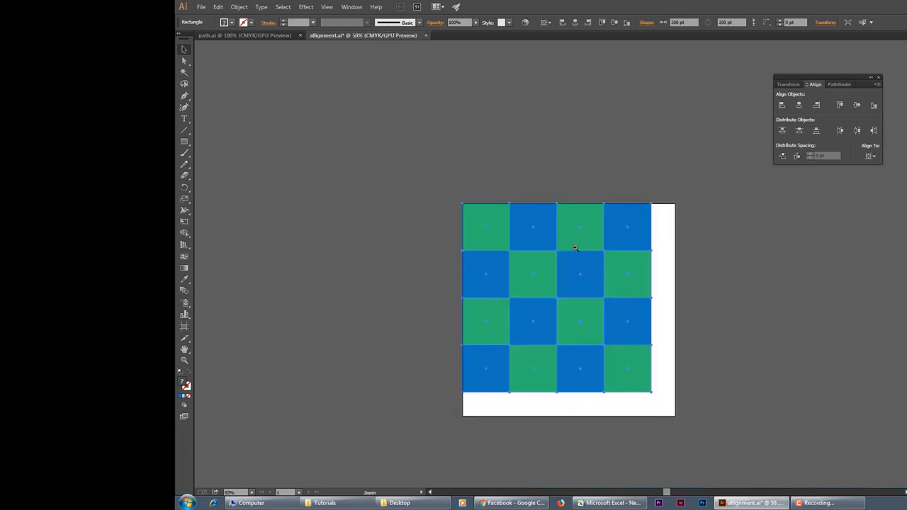
{"action": "left_click", "coordinate": [574, 247], "text": "ctrl"}
{"action": "scroll", "coordinate": [603, 247], "scroll_direction": "down", "scroll_amount": 3}
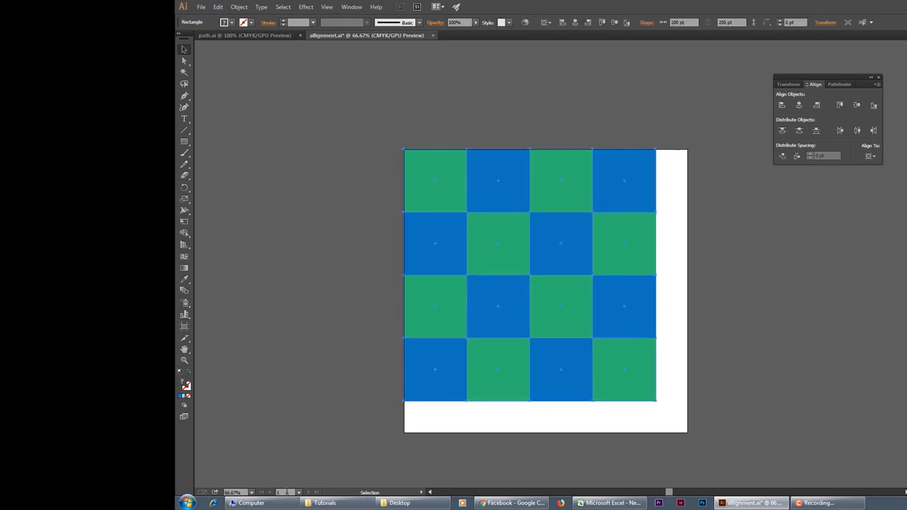
{"action": "key", "text": "Right"}
{"action": "key", "text": "Right"}
{"action": "key", "text": "Right"}
{"action": "key", "text": "Right"}
{"action": "key", "text": "Right"}
{"action": "key", "text": "Right"}
{"action": "key", "text": "Right"}
{"action": "key", "text": "Right"}
{"action": "key", "text": "Right"}
{"action": "key", "text": "Right"}
{"action": "key", "text": "Right"}
{"action": "key", "text": "Right"}
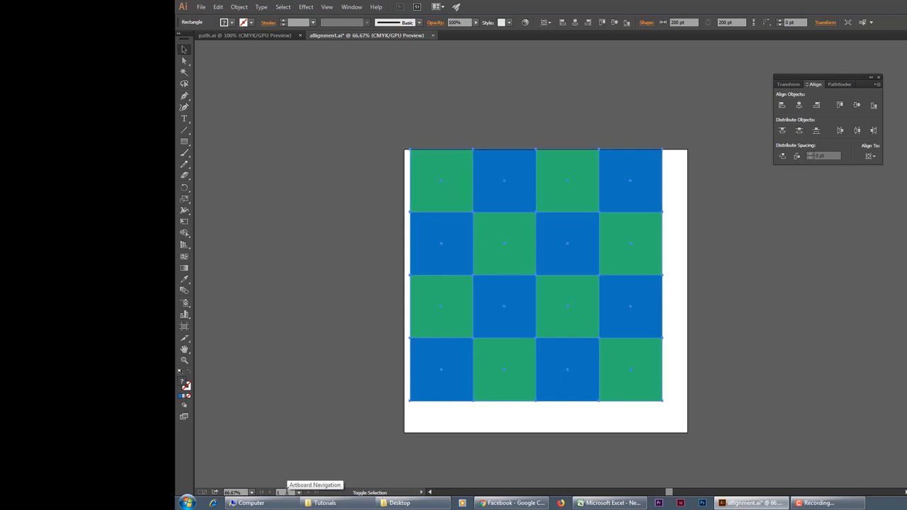
{"action": "key", "text": "Down"}
{"action": "key", "text": "Down"}
{"action": "key", "text": "Down"}
{"action": "key", "text": "Down"}
{"action": "key", "text": "Down"}
{"action": "key", "text": "Down"}
{"action": "key", "text": "Down"}
{"action": "key", "text": "Down"}
{"action": "key", "text": "Down"}
{"action": "key", "text": "Down"}
{"action": "key", "text": "Down"}
{"action": "key", "text": "Down"}
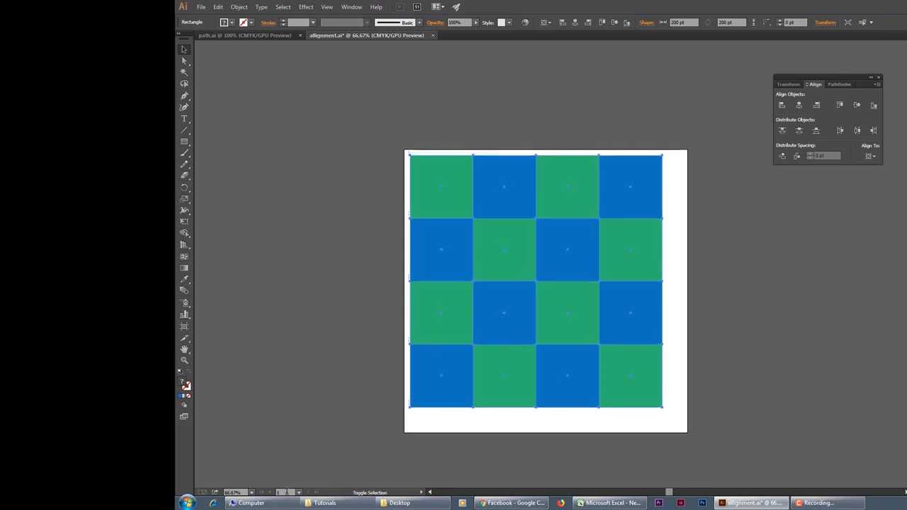
{"action": "left_click", "coordinate": [279, 220]}
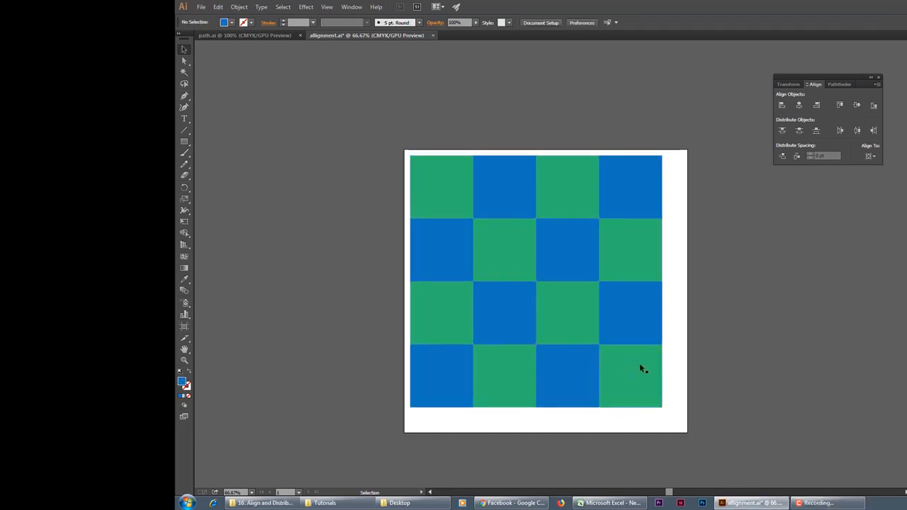
Step: Ungroup the checkerboard's nested groups into individual squares and clear the selection
{"action": "key", "text": "ctrl+a"}
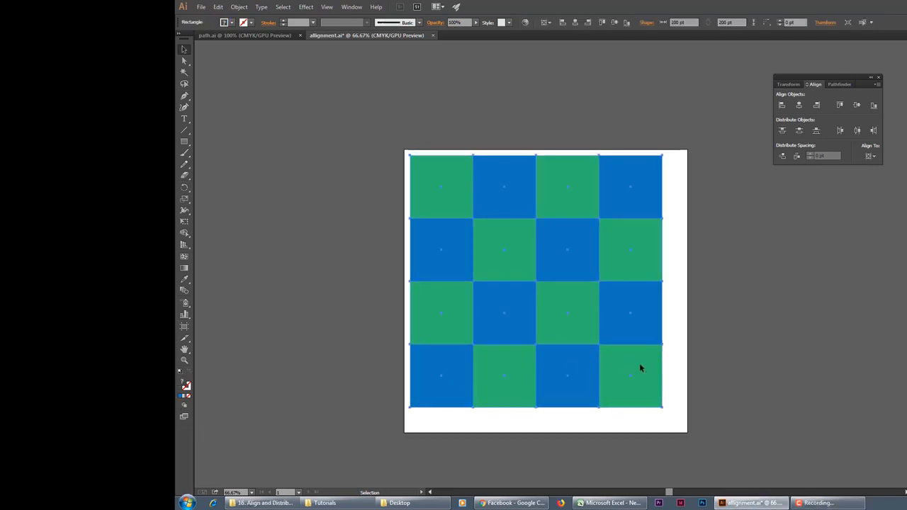
{"action": "left_click", "coordinate": [239, 8]}
{"action": "left_click", "coordinate": [251, 54]}
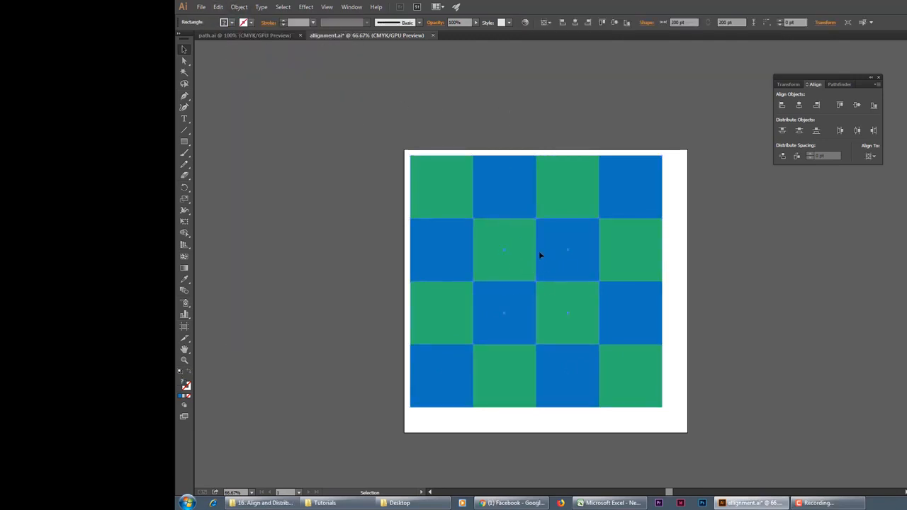
{"action": "left_click", "coordinate": [239, 7]}
{"action": "left_click", "coordinate": [255, 54]}
{"action": "left_click", "coordinate": [471, 85]}
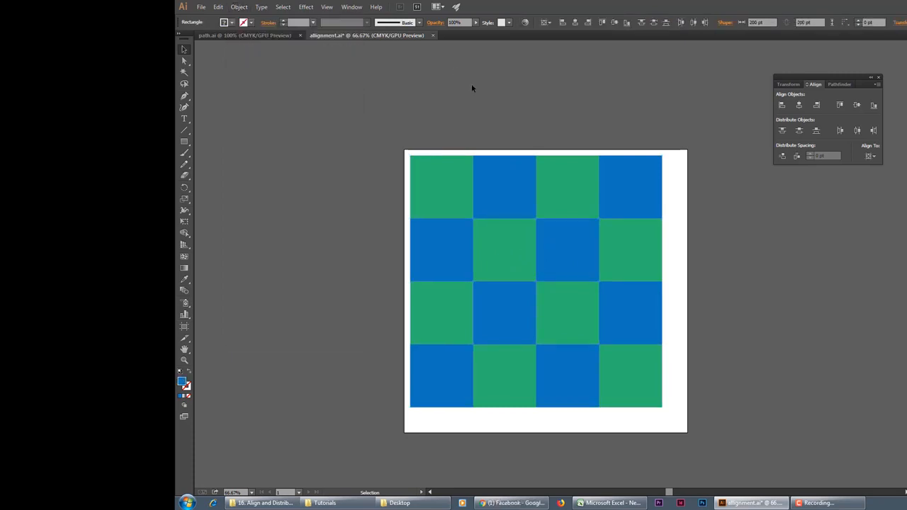
{"action": "left_click", "coordinate": [489, 223]}
{"action": "left_click", "coordinate": [551, 240]}
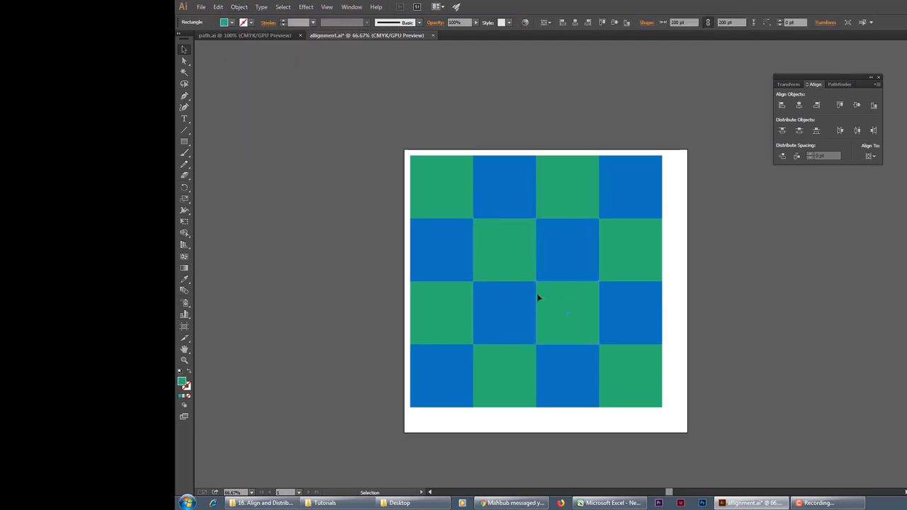
{"action": "left_click", "coordinate": [758, 302]}
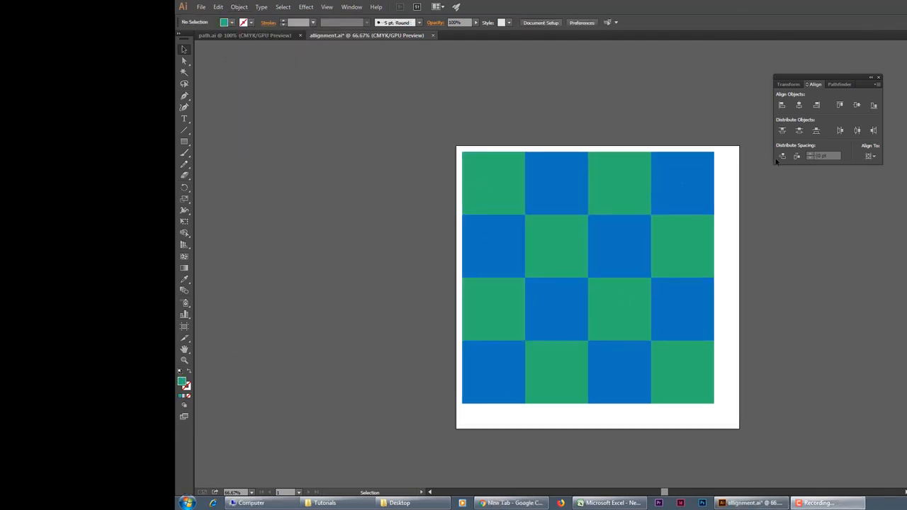
Step: Try to distribute all the squares with 20 pt horizontal spacing, using the upper-left green square as the key object
{"action": "left_click", "coordinate": [505, 181]}
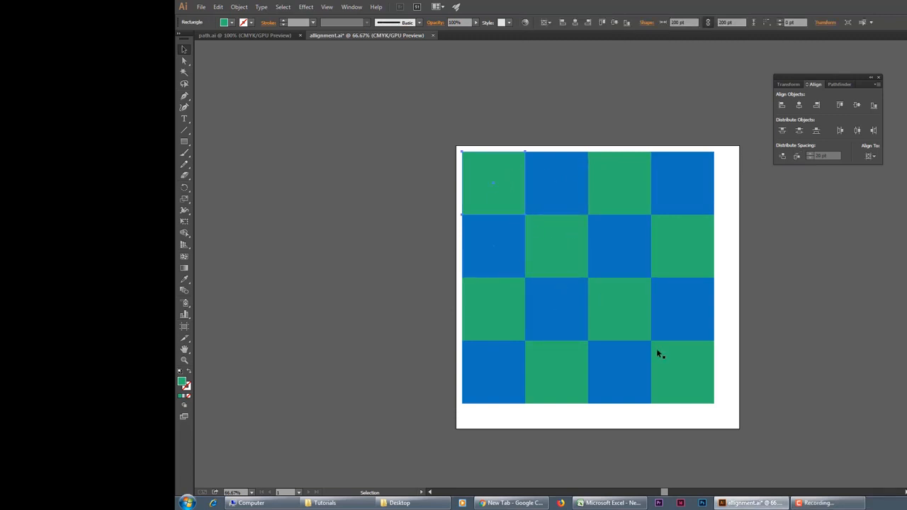
{"action": "left_click_drag", "start_coordinate": [717, 407], "coordinate": [499, 196]}
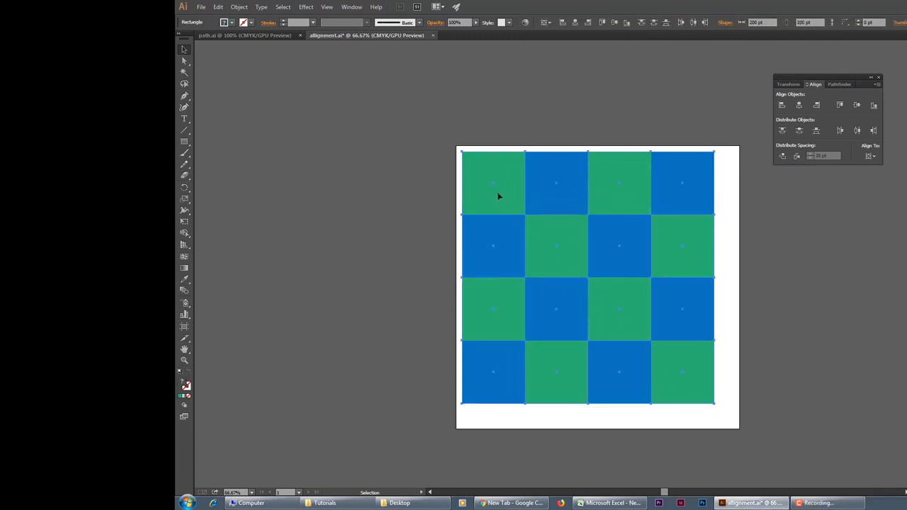
{"action": "left_click", "coordinate": [498, 196]}
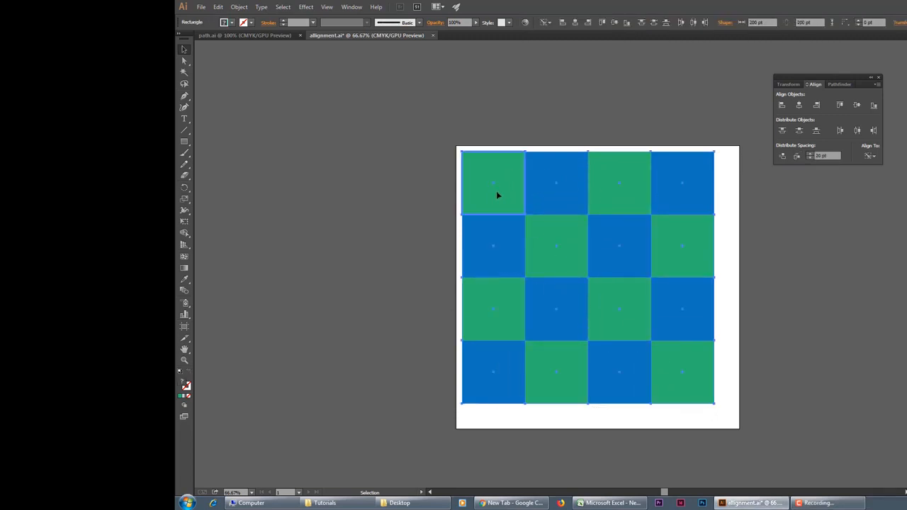
{"action": "left_click", "coordinate": [797, 156]}
{"action": "left_click", "coordinate": [661, 272], "text": "ctrl+alt"}
{"action": "left_click", "coordinate": [661, 272], "text": "ctrl+alt"}
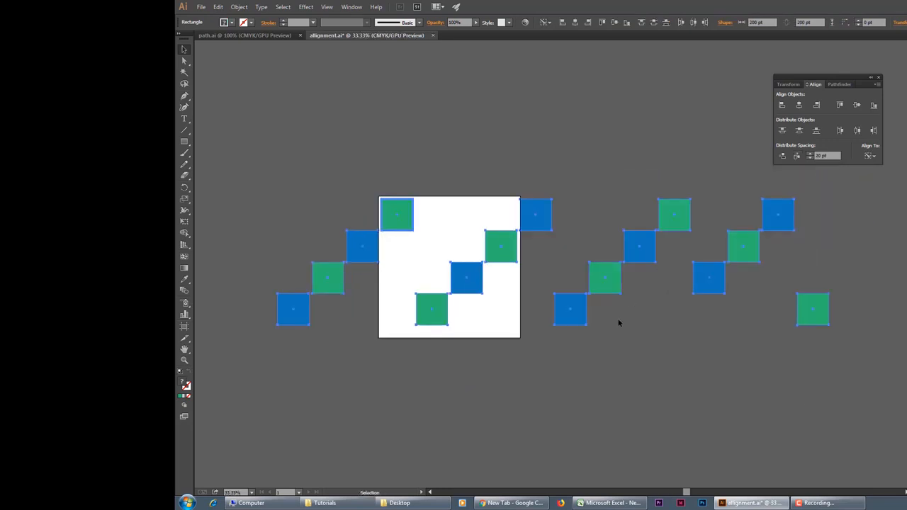
{"action": "left_click", "coordinate": [487, 290], "text": "ctrl+alt"}
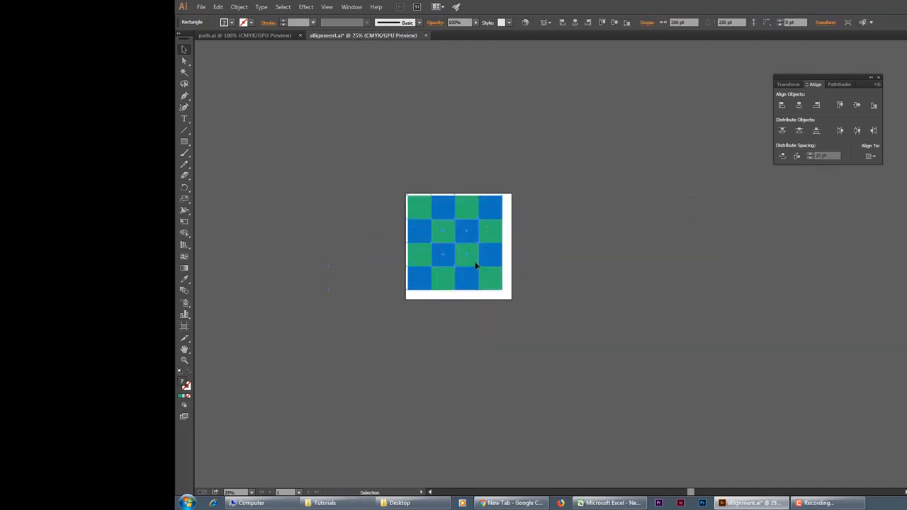
{"action": "scroll", "coordinate": [560, 259], "scroll_direction": "up", "scroll_amount": 3}
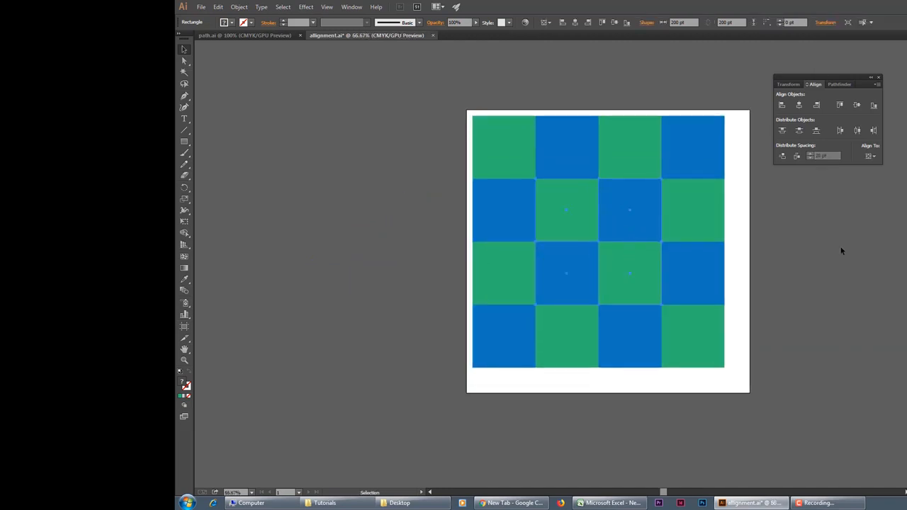
Step: Ungroup the checkerboard again and deselect its squares
{"action": "right_click", "coordinate": [609, 216]}
{"action": "left_click", "coordinate": [637, 272]}
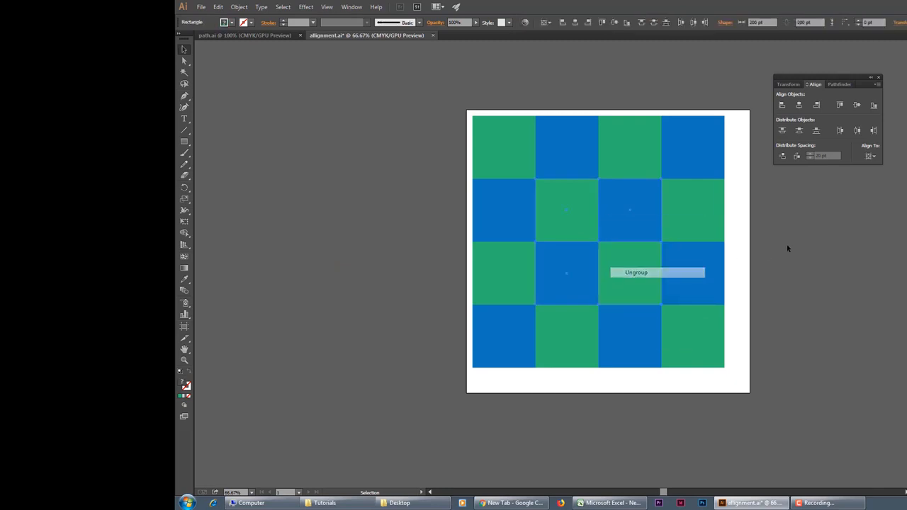
{"action": "left_click", "coordinate": [792, 242]}
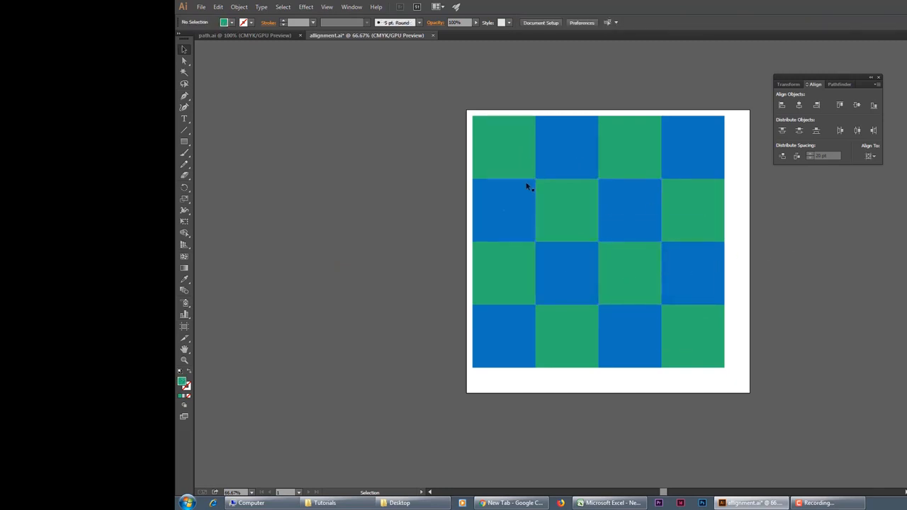
Step: Group the four squares of the checkerboard's first column, and likewise those of its second column
{"action": "left_click_drag", "start_coordinate": [496, 102], "coordinate": [486, 208]}
{"action": "left_click_drag", "start_coordinate": [514, 343], "coordinate": [513, 343]}
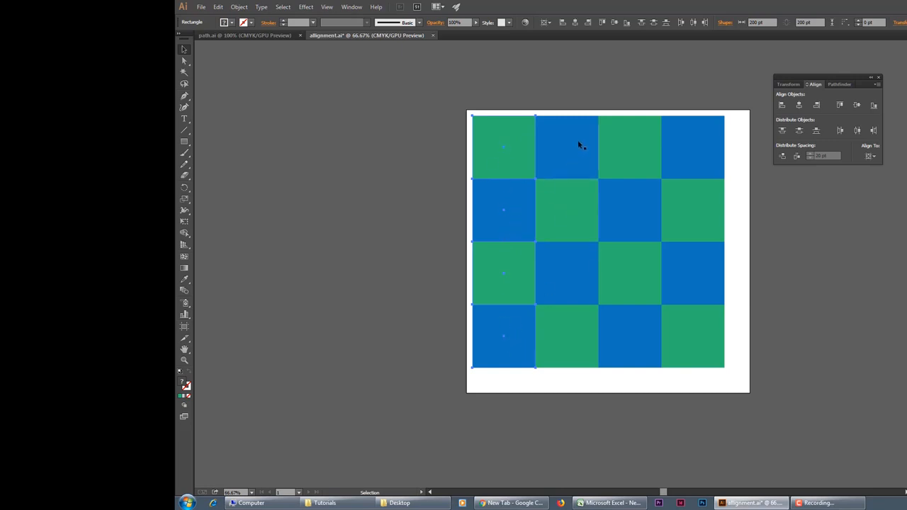
{"action": "right_click", "coordinate": [508, 143]}
{"action": "left_click", "coordinate": [539, 188]}
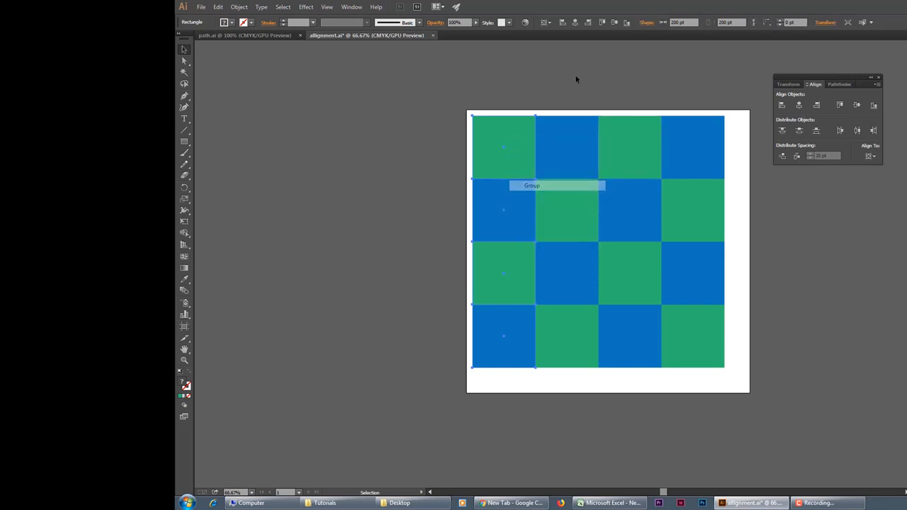
{"action": "left_click", "coordinate": [577, 80]}
{"action": "left_click_drag", "start_coordinate": [562, 321], "coordinate": [551, 163]}
{"action": "right_click", "coordinate": [551, 158]}
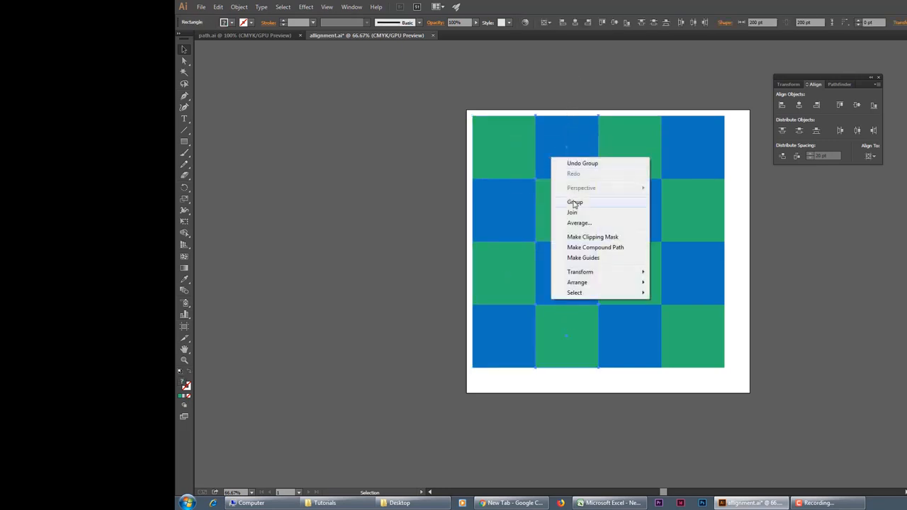
{"action": "left_click", "coordinate": [575, 203]}
Step: Group the squares of the third column and those of the fourth column separately, and clear the selection
{"action": "left_click", "coordinate": [637, 266]}
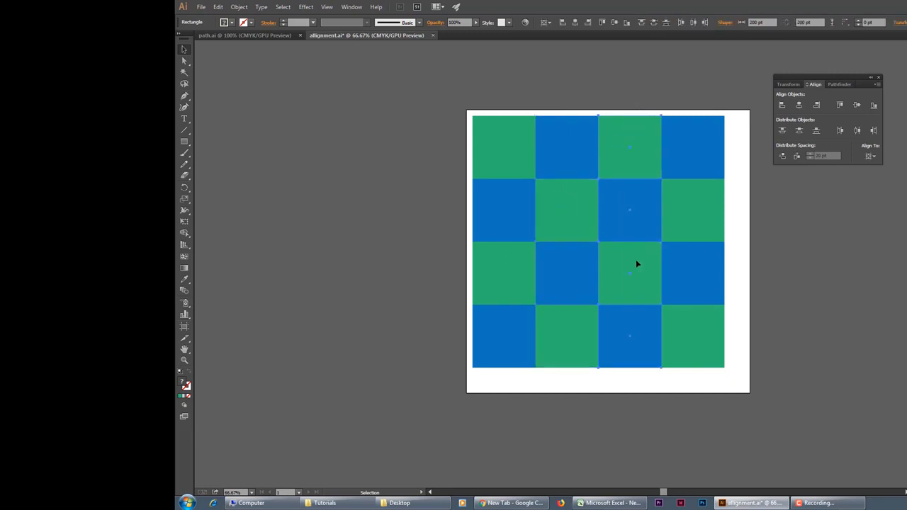
{"action": "right_click", "coordinate": [638, 258]}
{"action": "left_click", "coordinate": [670, 302]}
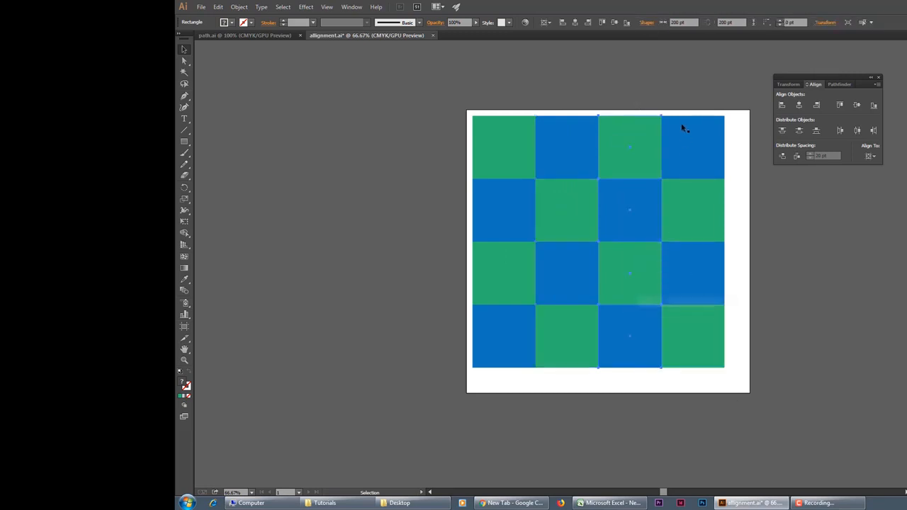
{"action": "left_click_drag", "start_coordinate": [697, 316], "coordinate": [686, 212]}
{"action": "right_click", "coordinate": [688, 213]}
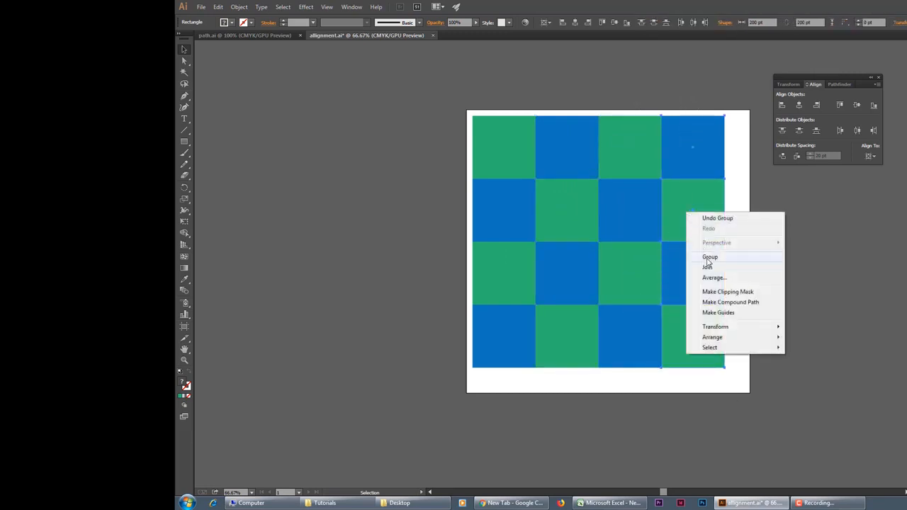
{"action": "left_click", "coordinate": [772, 257]}
{"action": "left_click", "coordinate": [781, 250]}
Step: Try to make the leftmost column the key object among all selected columns, and leave the group's isolation mode
{"action": "left_click_drag", "start_coordinate": [466, 105], "coordinate": [713, 362]}
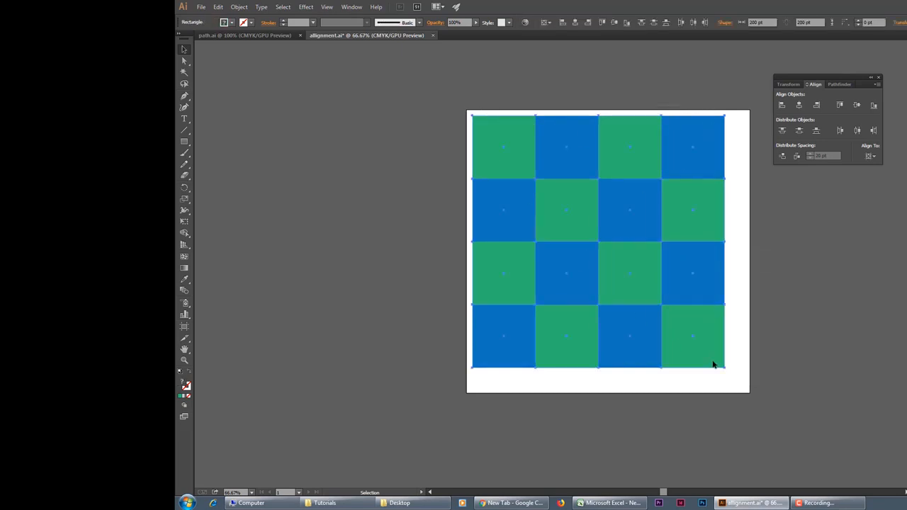
{"action": "left_click", "coordinate": [509, 163]}
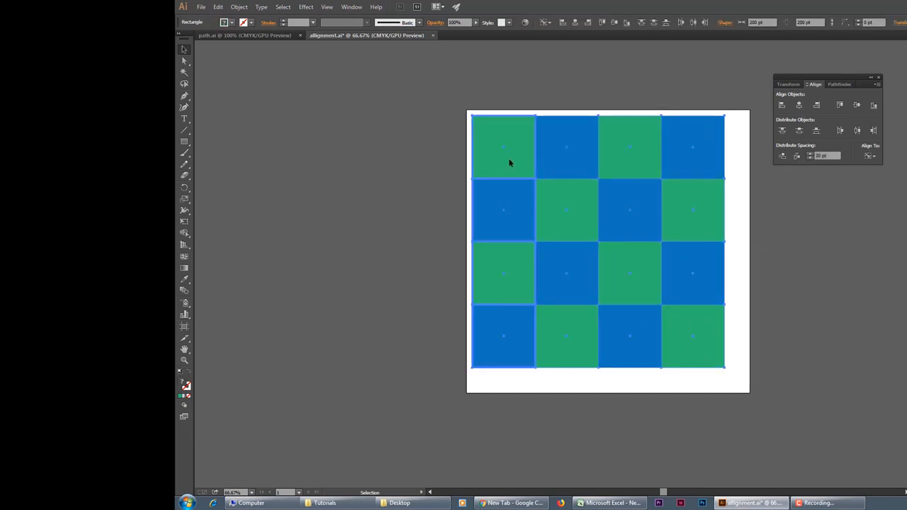
{"action": "key", "text": "F10"}
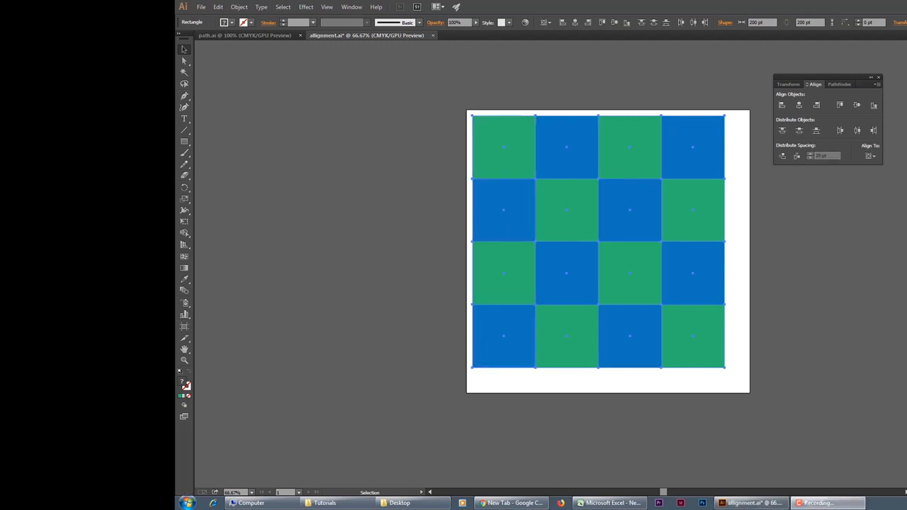
{"action": "left_click", "coordinate": [501, 167]}
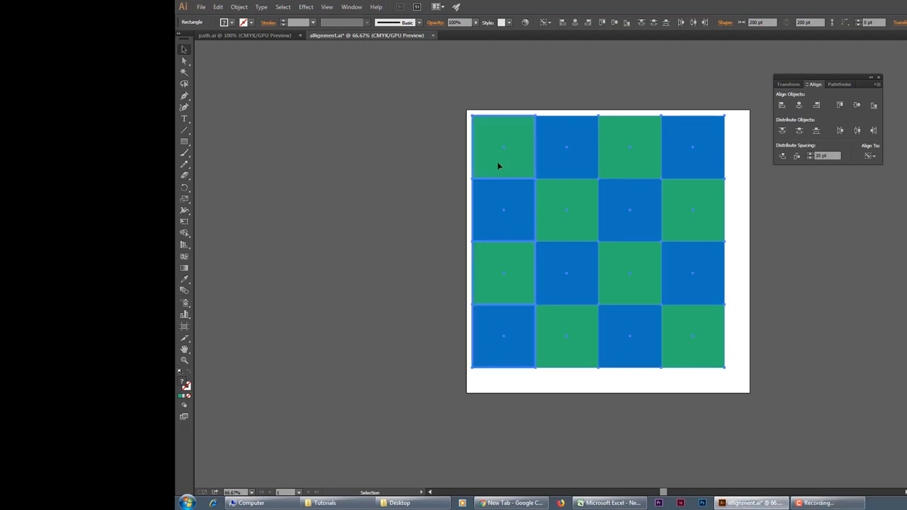
{"action": "left_click", "coordinate": [498, 166]}
{"action": "left_click", "coordinate": [498, 166]}
{"action": "double_click", "coordinate": [498, 166]}
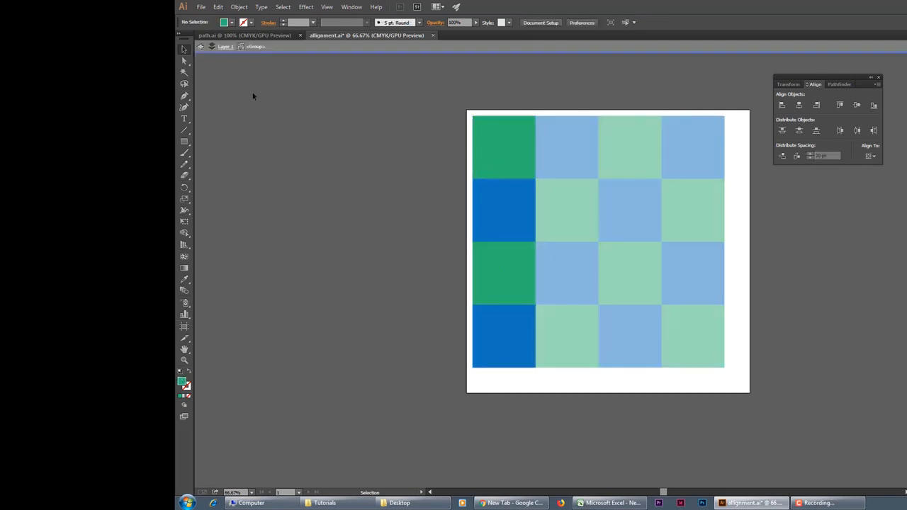
{"action": "left_click", "coordinate": [201, 46]}
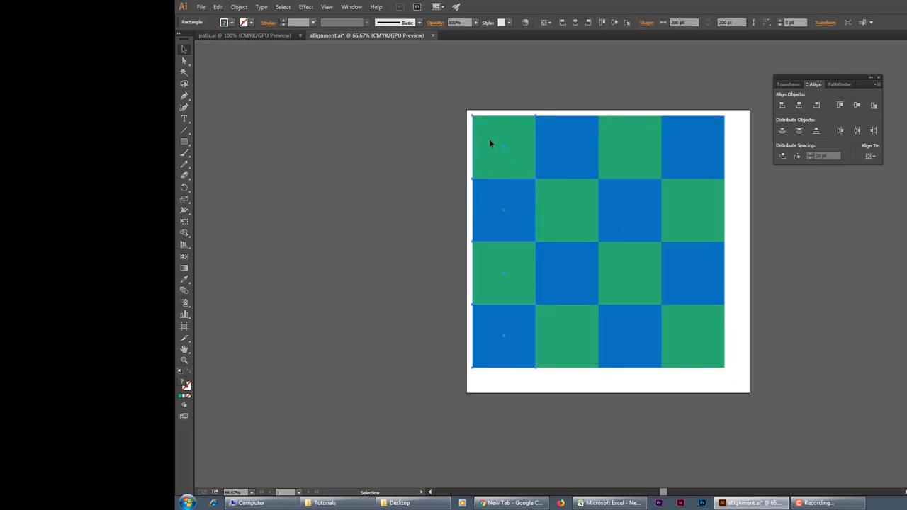
Step: Distribute all four columns horizontally with 20 pt spacing, using the leftmost column as the key object, and clear the selection
{"action": "key", "text": "ctrl+shift+a"}
{"action": "left_click_drag", "start_coordinate": [723, 375], "coordinate": [504, 150]}
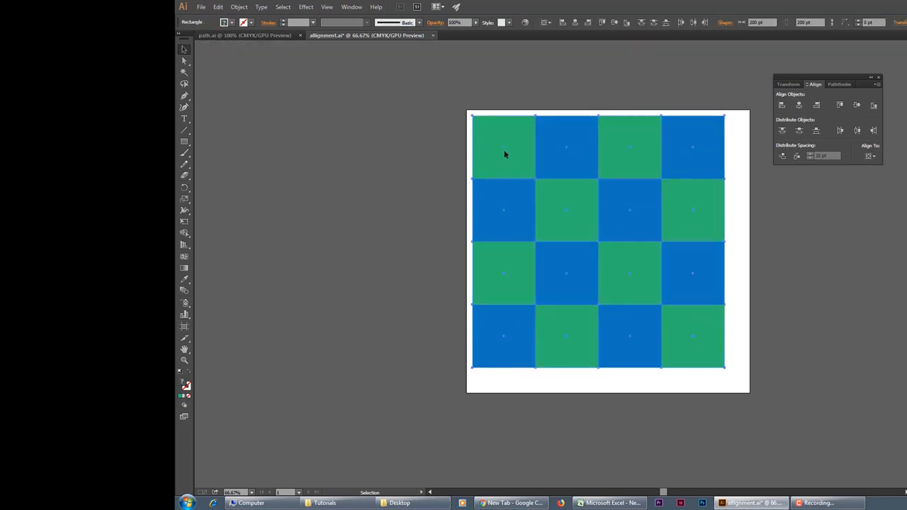
{"action": "left_click", "coordinate": [499, 164]}
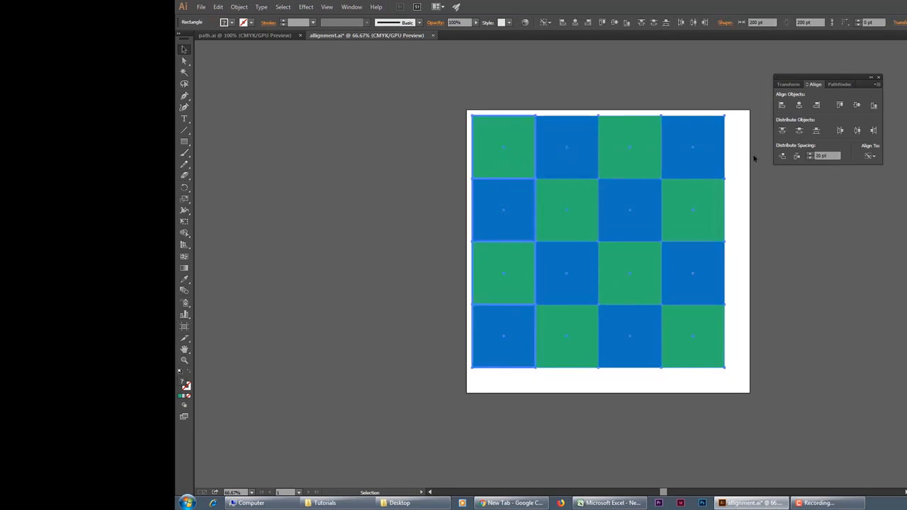
{"action": "left_click", "coordinate": [797, 157]}
{"action": "left_click", "coordinate": [794, 228]}
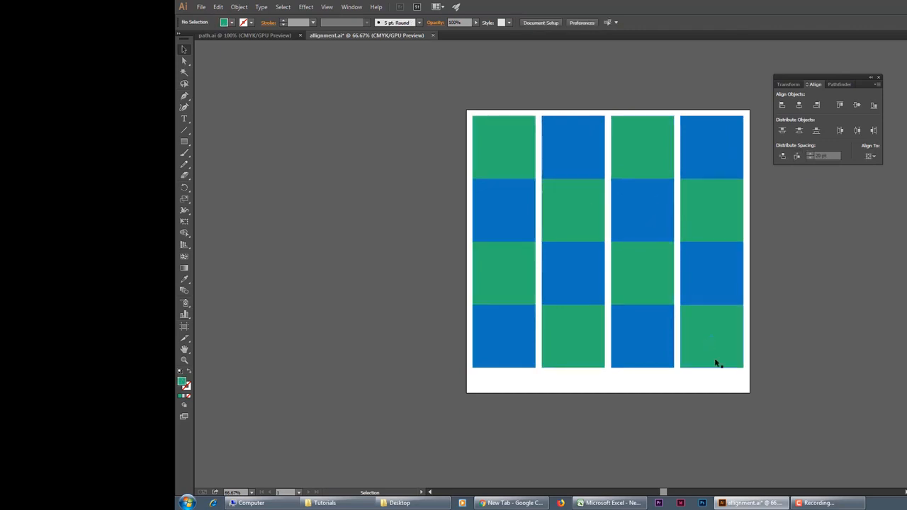
Step: Ungroup all four columns of the checkerboard and deselect the squares
{"action": "left_click_drag", "start_coordinate": [731, 381], "coordinate": [498, 140]}
{"action": "right_click", "coordinate": [499, 142]}
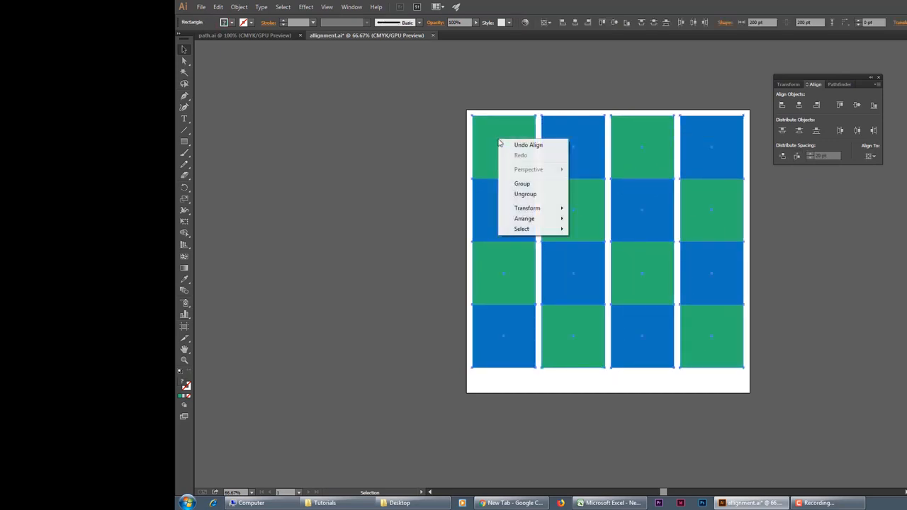
{"action": "left_click", "coordinate": [526, 194]}
{"action": "left_click", "coordinate": [502, 155]}
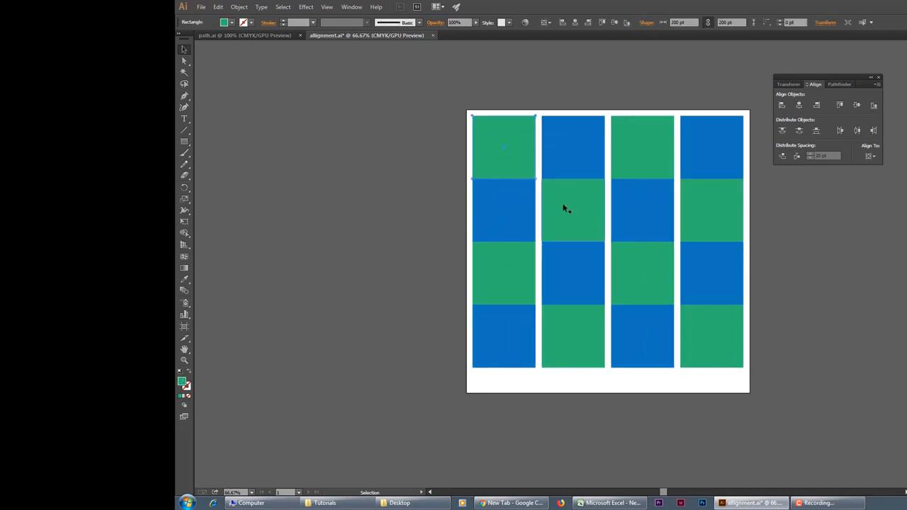
{"action": "left_click", "coordinate": [796, 319]}
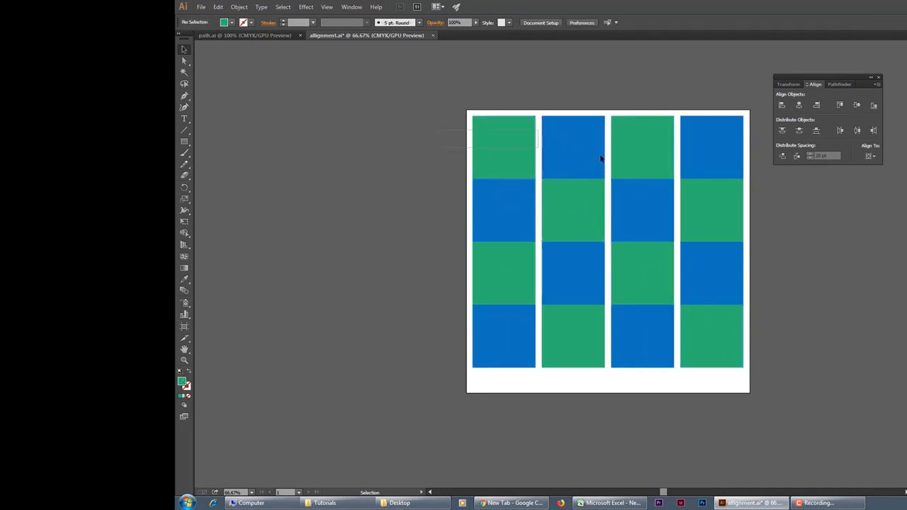
Step: Group the four squares of the checkerboard's first row, and likewise those of its second row
{"action": "left_click_drag", "start_coordinate": [601, 158], "coordinate": [715, 151]}
{"action": "right_click", "coordinate": [641, 135]}
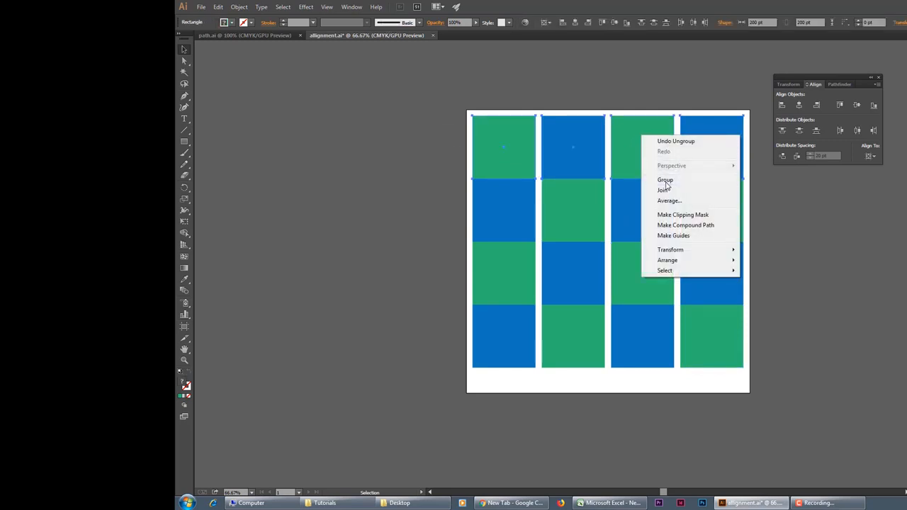
{"action": "left_click", "coordinate": [666, 181]}
{"action": "left_click_drag", "start_coordinate": [440, 205], "coordinate": [748, 209]}
{"action": "right_click", "coordinate": [721, 208]}
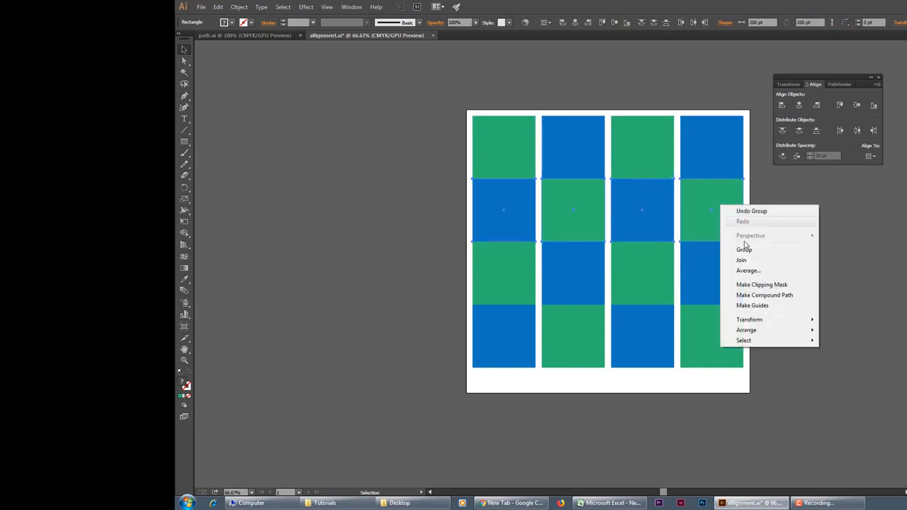
{"action": "left_click", "coordinate": [741, 250]}
Step: Group the squares of the third row and those of the fourth row separately
{"action": "left_click_drag", "start_coordinate": [764, 277], "coordinate": [479, 270]}
{"action": "right_click", "coordinate": [491, 269]}
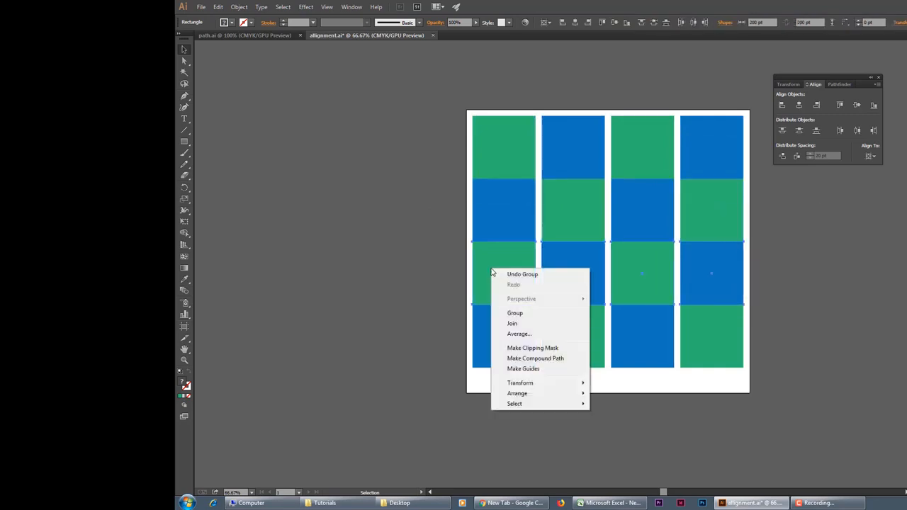
{"action": "left_click", "coordinate": [524, 314]}
{"action": "left_click_drag", "start_coordinate": [773, 353], "coordinate": [474, 345]}
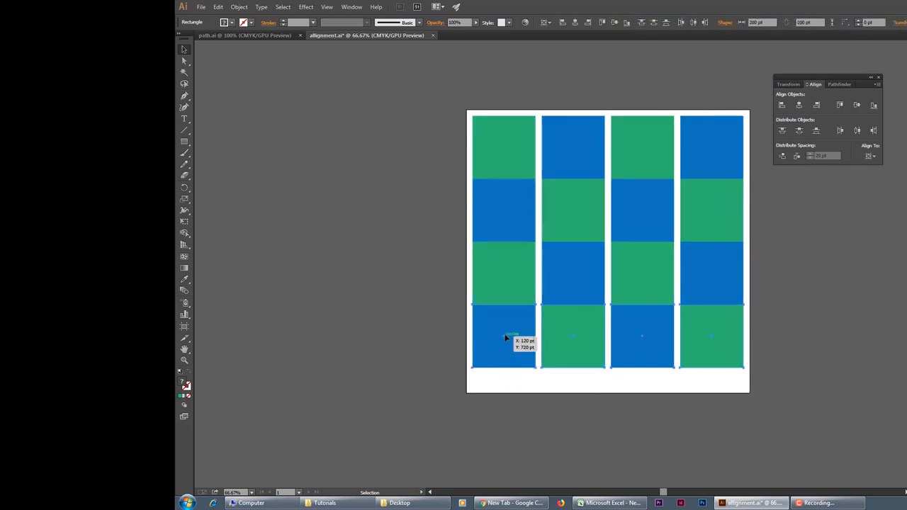
{"action": "right_click", "coordinate": [507, 340]}
{"action": "left_click", "coordinate": [525, 378]}
Step: Distribute the four rows vertically with 20 pt spacing, using the first row as the key object, and clear the selection
{"action": "left_click_drag", "start_coordinate": [777, 328], "coordinate": [447, 151]}
{"action": "left_click", "coordinate": [508, 141]}
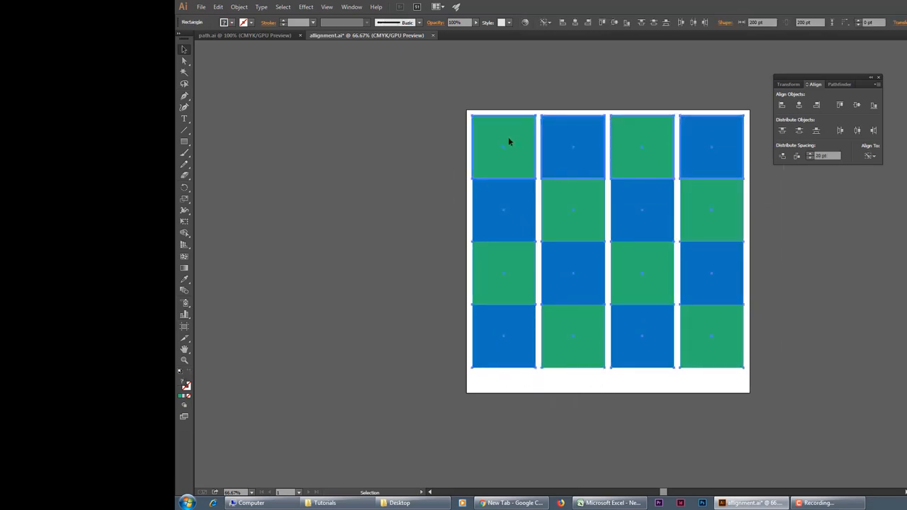
{"action": "left_click", "coordinate": [783, 156]}
{"action": "left_click", "coordinate": [792, 251]}
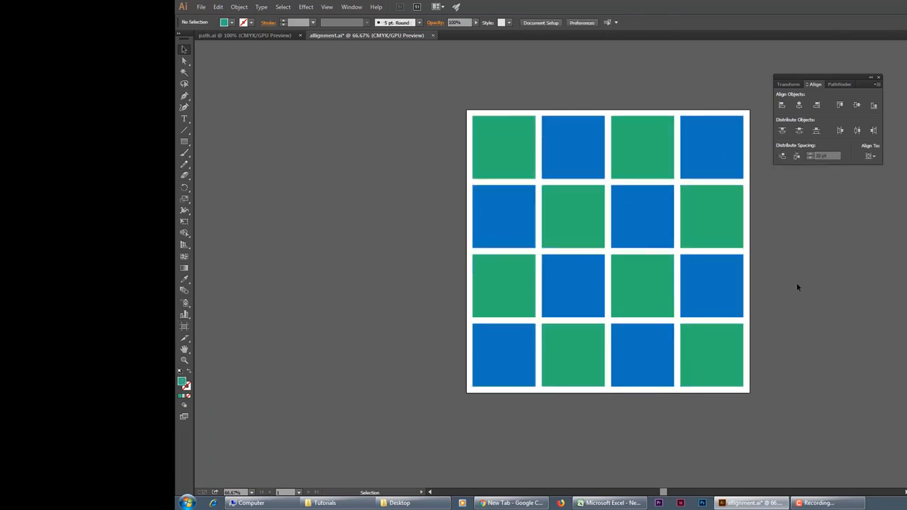
{"action": "left_click", "coordinate": [607, 258], "text": "ctrl"}
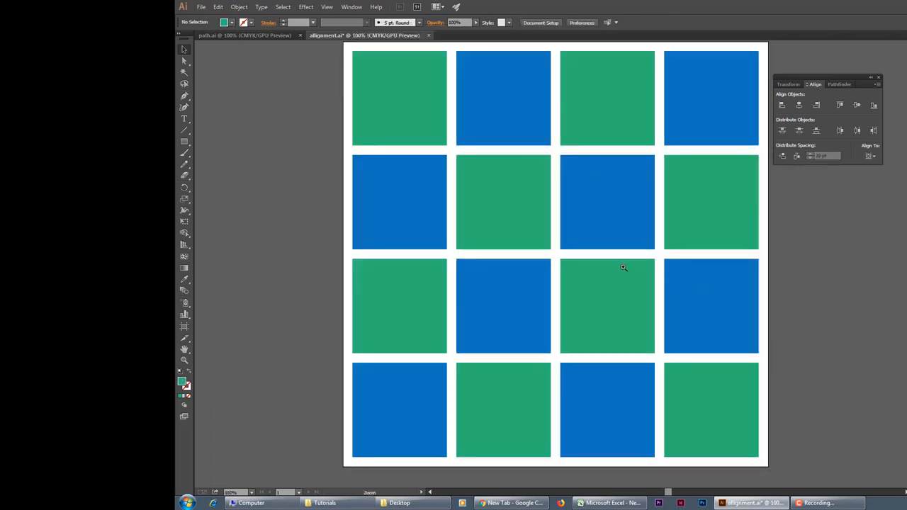
{"action": "left_click", "coordinate": [607, 262], "text": "ctrl+alt"}
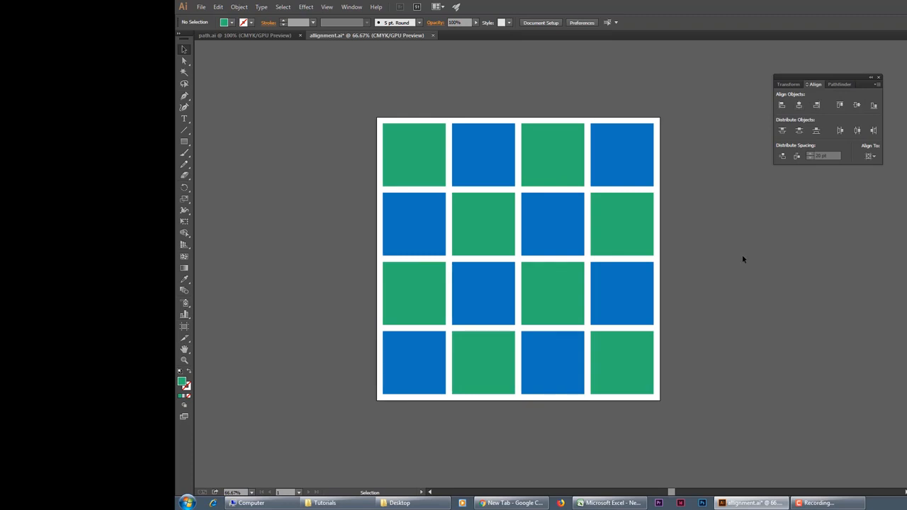
Step: Close the Align panel, then switch to the path.ai document and display the Pathfinder panel
{"action": "left_click", "coordinate": [879, 76]}
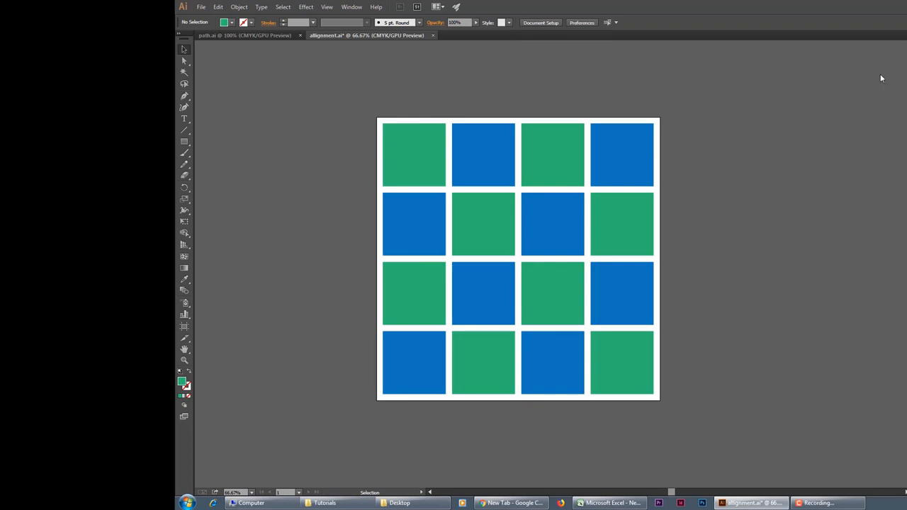
{"action": "left_click", "coordinate": [243, 35]}
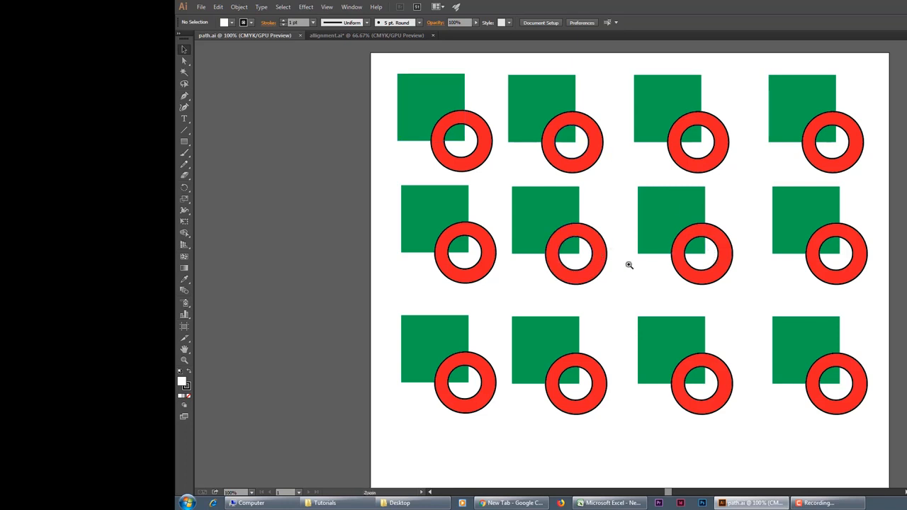
{"action": "left_click", "coordinate": [604, 265]}
{"action": "left_click", "coordinate": [609, 169]}
{"action": "left_click", "coordinate": [352, 7]}
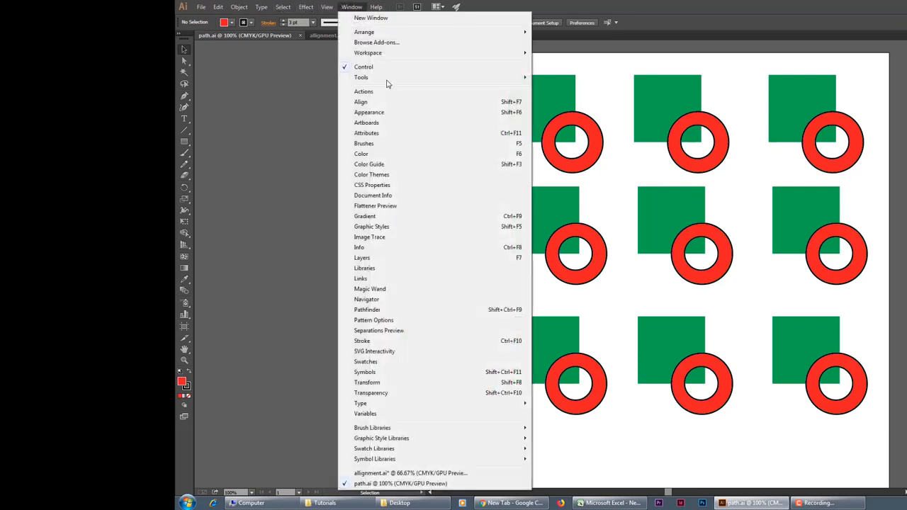
{"action": "left_click", "coordinate": [375, 312]}
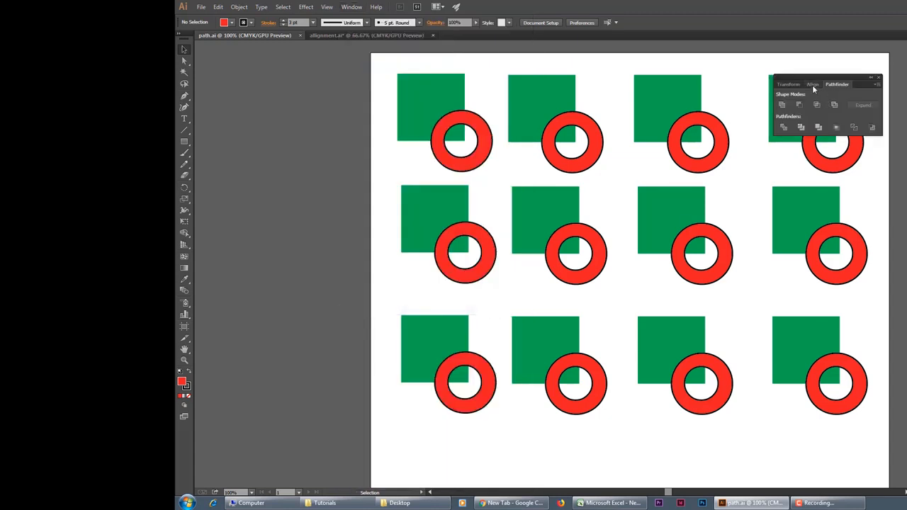
Step: Compare the Align and Pathfinder panels, view the Pathfinder options, and cancel them
{"action": "left_click", "coordinate": [812, 85]}
{"action": "left_click", "coordinate": [826, 84]}
{"action": "left_click", "coordinate": [813, 85]}
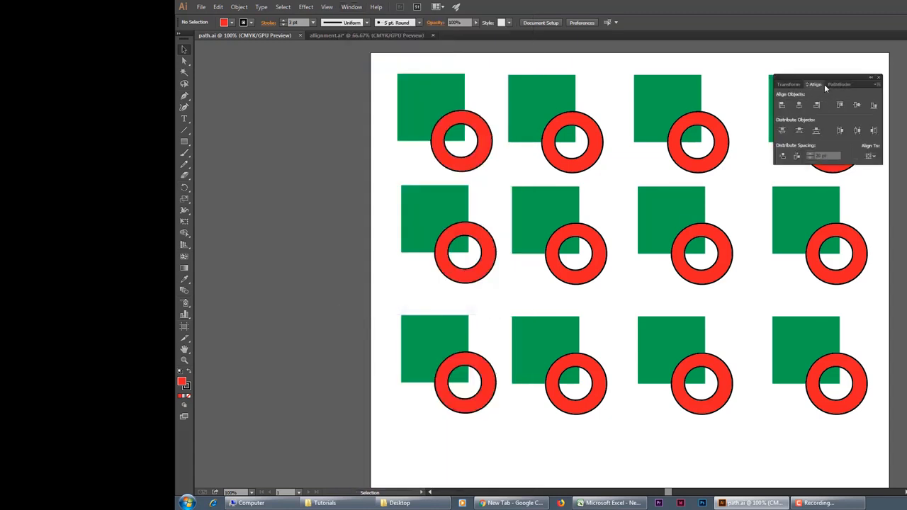
{"action": "left_click", "coordinate": [838, 84]}
{"action": "left_click", "coordinate": [878, 84]}
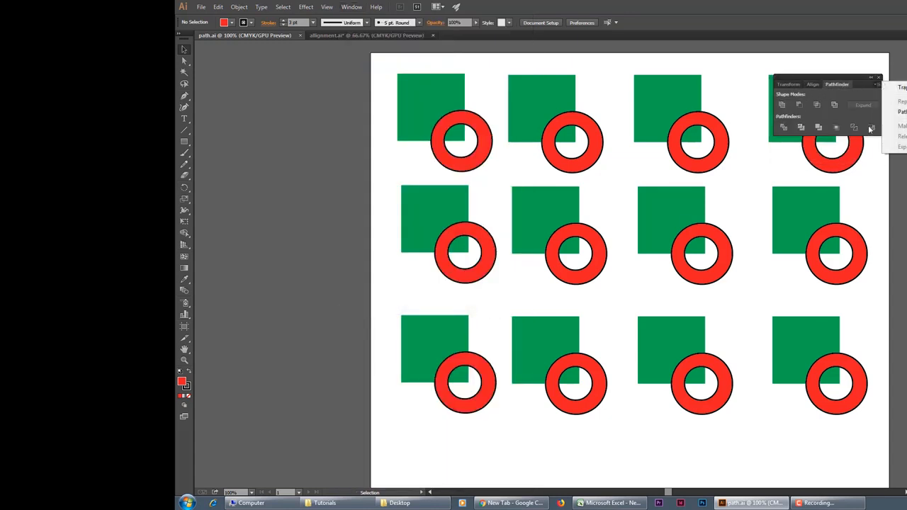
{"action": "left_click", "coordinate": [899, 114]}
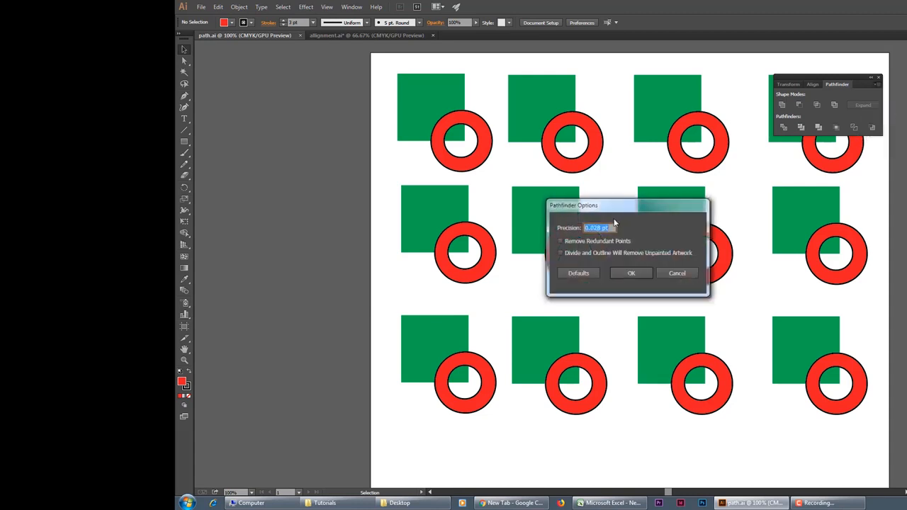
{"action": "left_click", "coordinate": [677, 272]}
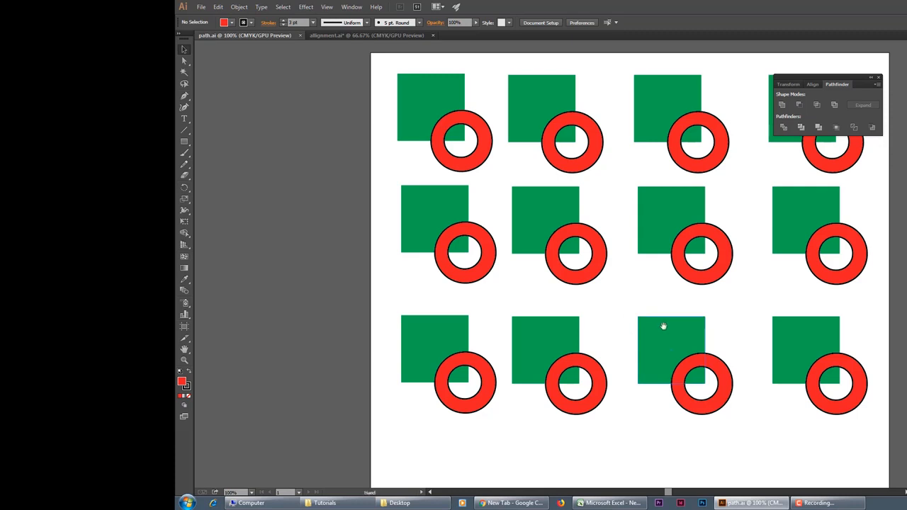
Step: Move the Pathfinder panel off the artwork into the empty area beside the artboard
{"action": "left_click_drag", "start_coordinate": [662, 324], "coordinate": [515, 353]}
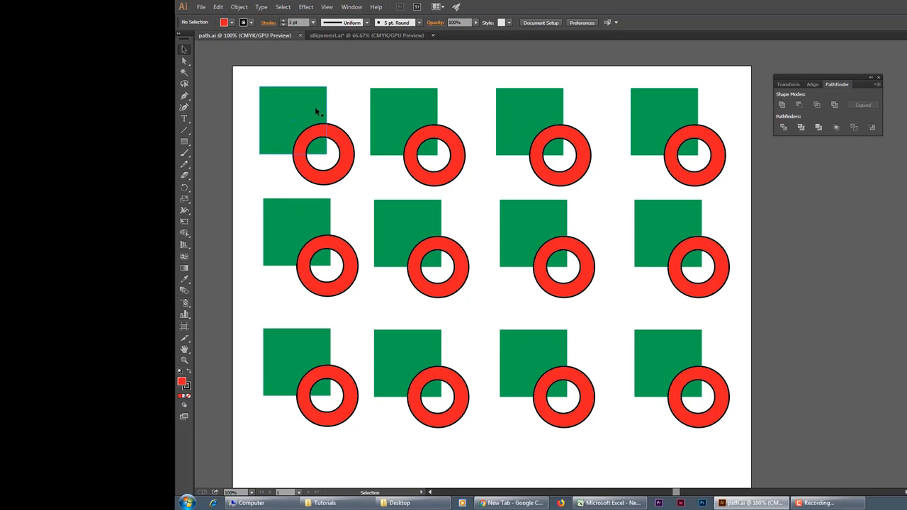
{"action": "key", "text": "space"}
{"action": "left_click_drag", "start_coordinate": [301, 89], "coordinate": [443, 86]}
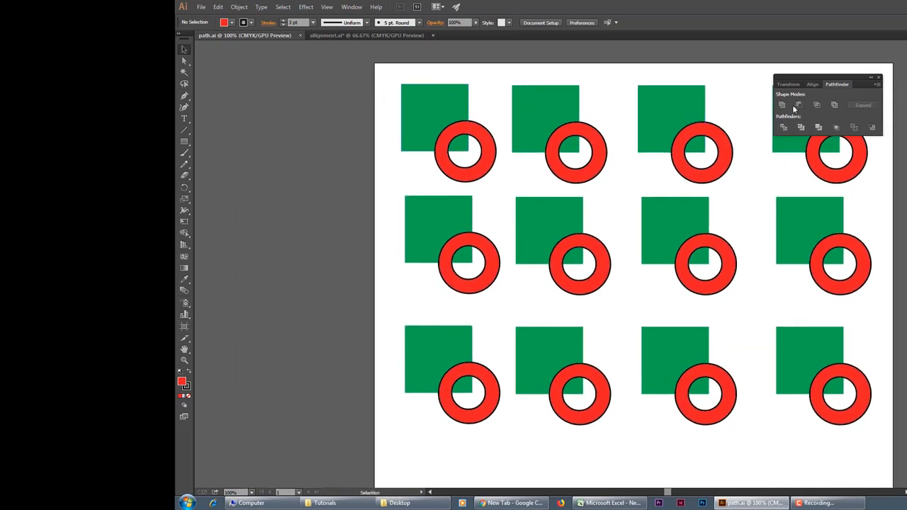
{"action": "left_click_drag", "start_coordinate": [840, 80], "coordinate": [308, 117]}
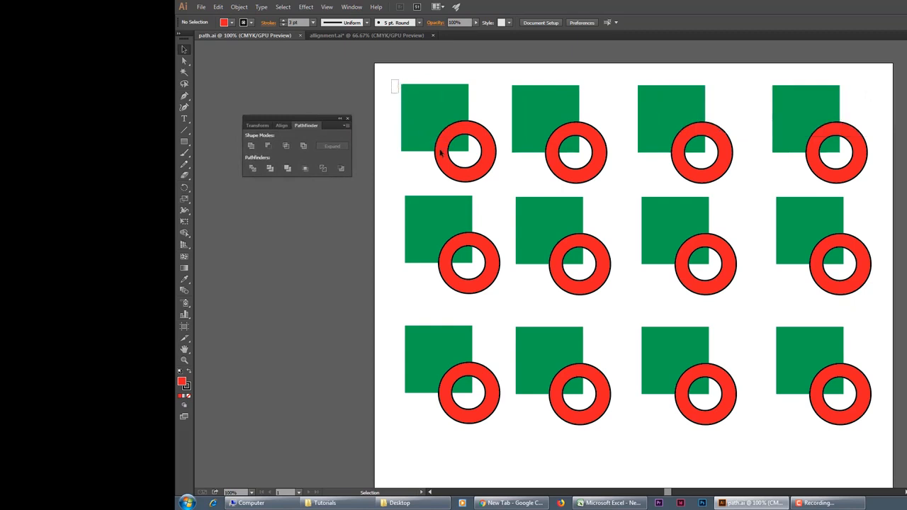
Step: Unite the first square and ring of the first row into a single shape, and clear the selection
{"action": "left_click_drag", "start_coordinate": [392, 80], "coordinate": [470, 181]}
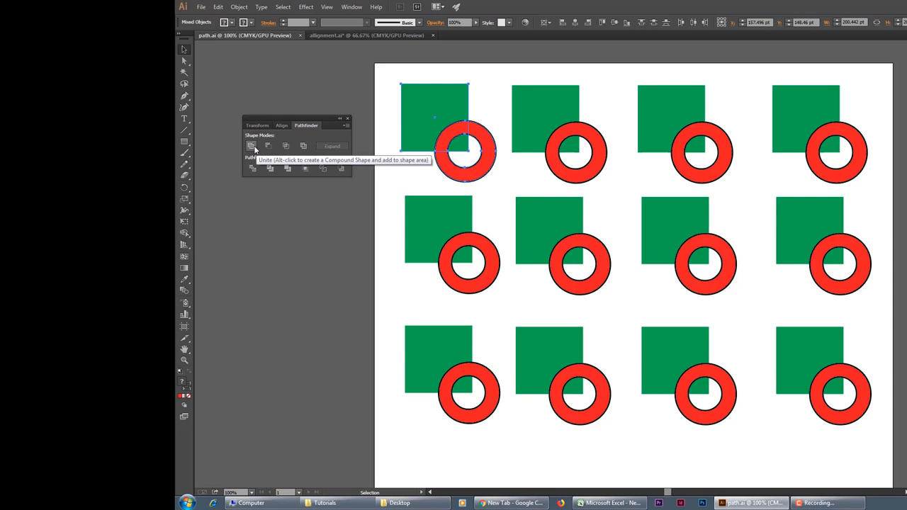
{"action": "left_click", "coordinate": [253, 146]}
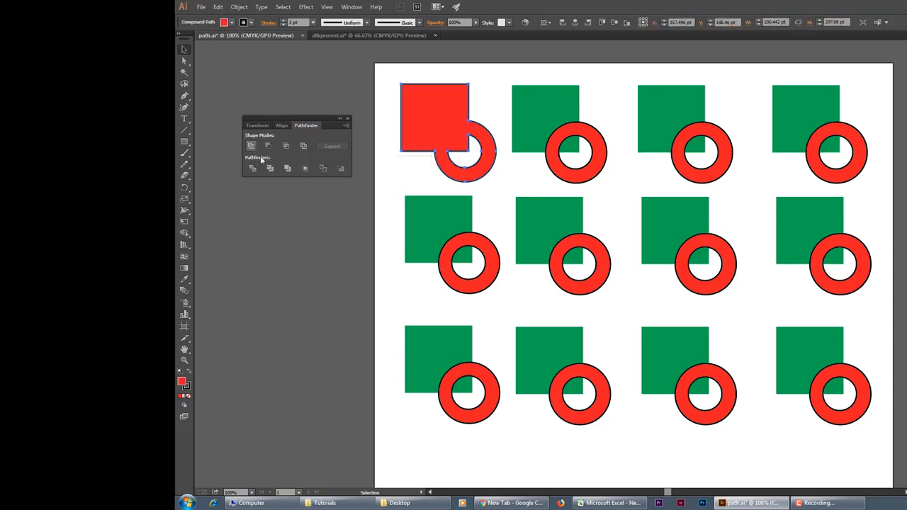
{"action": "left_click", "coordinate": [270, 238]}
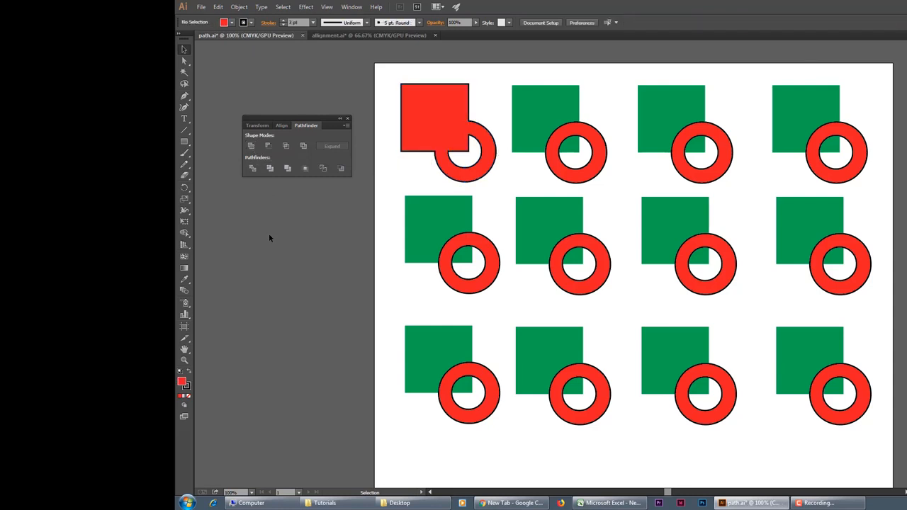
{"action": "left_click", "coordinate": [487, 156]}
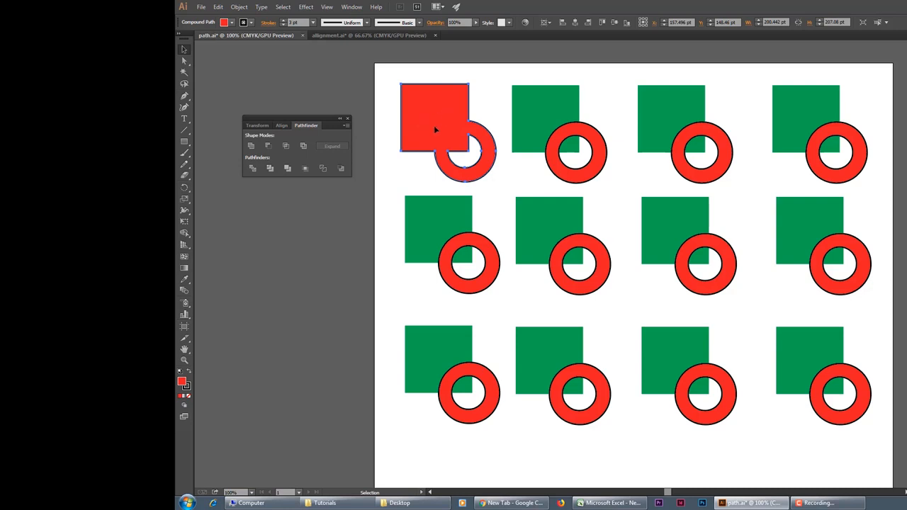
{"action": "left_click", "coordinate": [425, 170]}
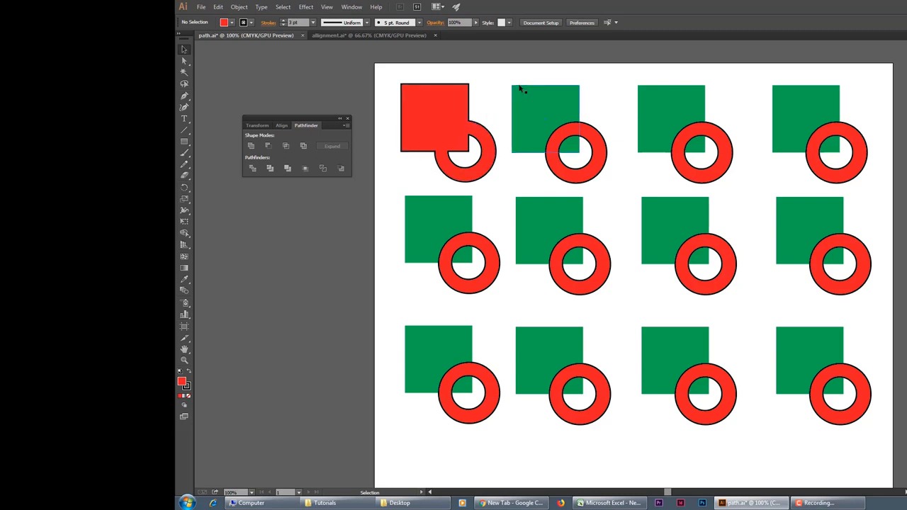
Step: Subtract the ring from the second square of the first row with Minus Front, and shift the result slightly toward the third square
{"action": "left_click_drag", "start_coordinate": [517, 77], "coordinate": [571, 168]}
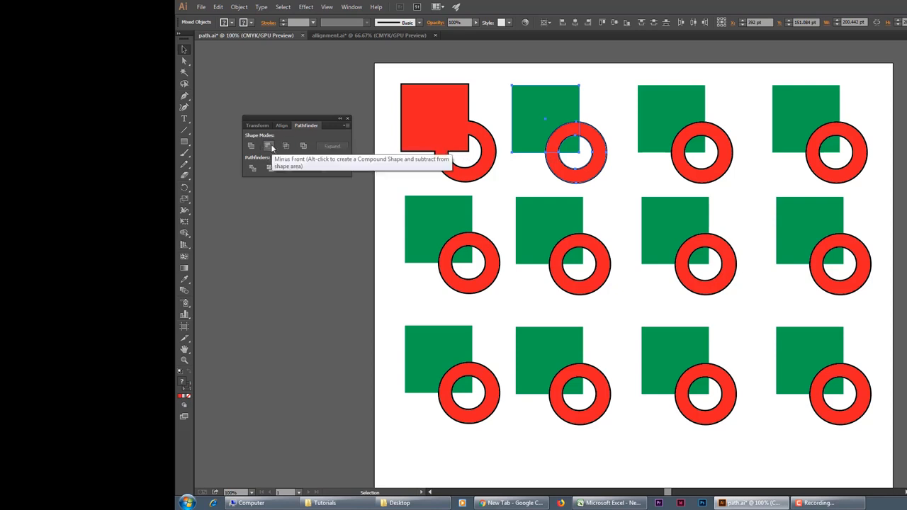
{"action": "left_click", "coordinate": [272, 147]}
{"action": "left_click", "coordinate": [605, 182]}
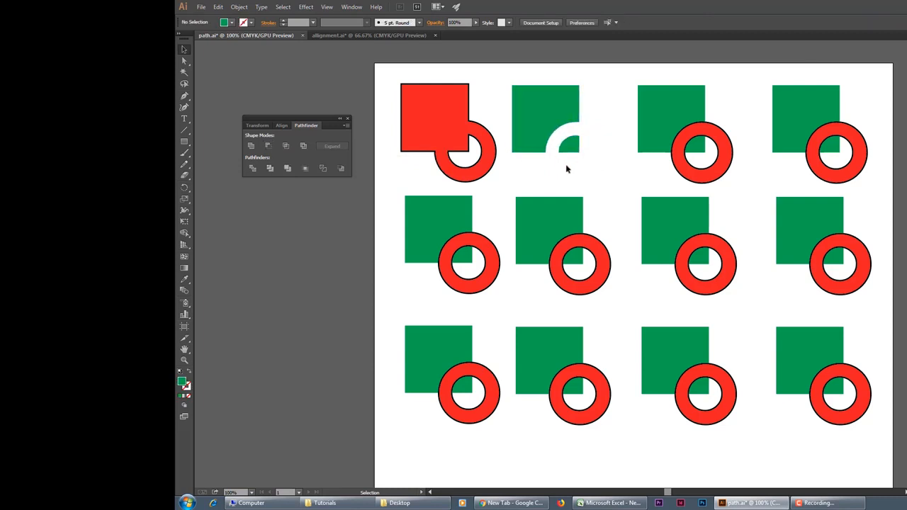
{"action": "mouse_move", "coordinate": [576, 146]}
{"action": "left_mouse_down"}
{"action": "mouse_move", "coordinate": [589, 146]}
{"action": "mouse_move", "coordinate": [570, 149]}
{"action": "mouse_move", "coordinate": [582, 153]}
{"action": "left_mouse_up"}
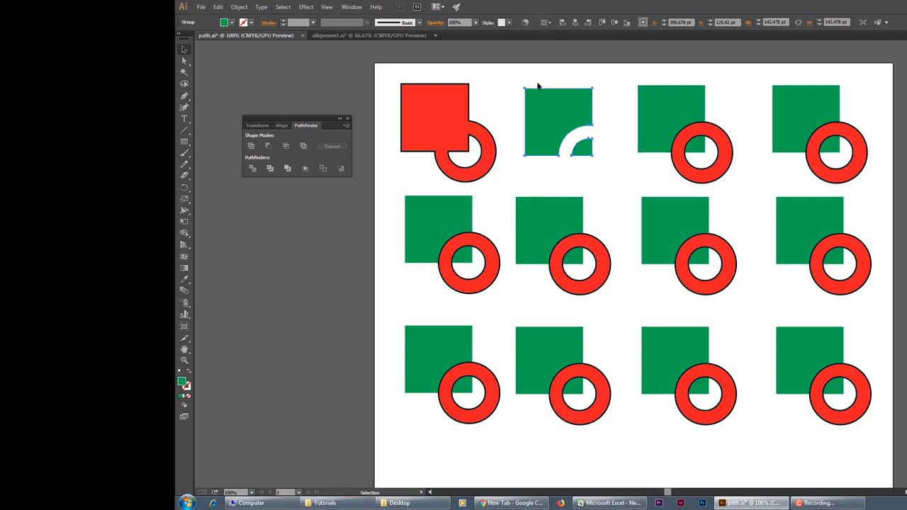
{"action": "left_click", "coordinate": [509, 82]}
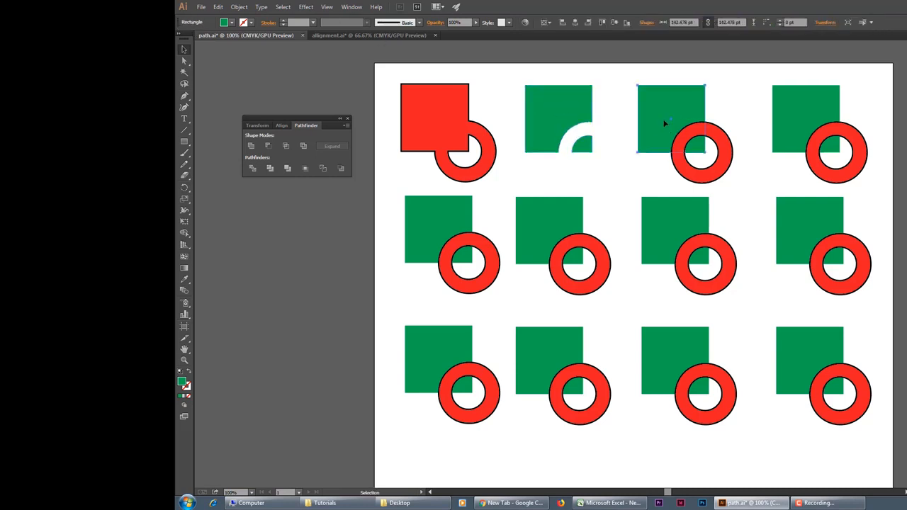
Step: Intersect the third square and ring of the first row to keep only their overlap, and clear the selection
{"action": "left_click_drag", "start_coordinate": [626, 87], "coordinate": [723, 165]}
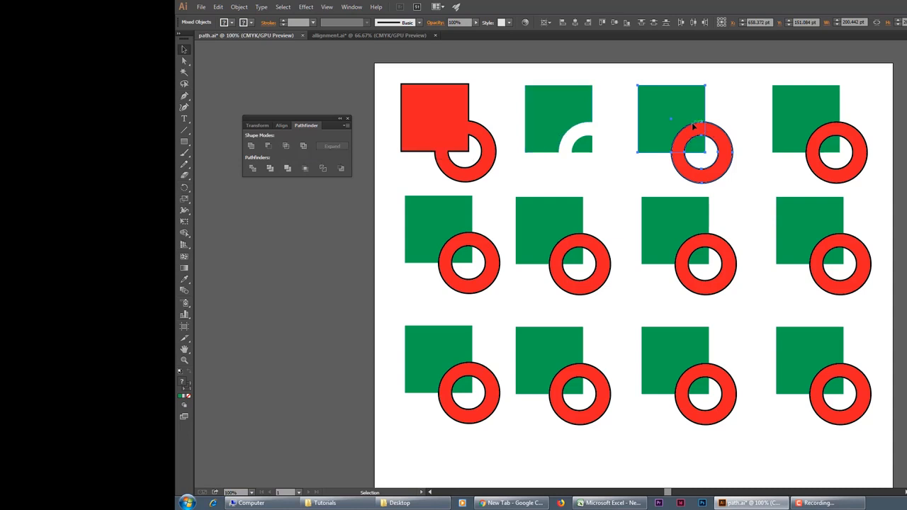
{"action": "left_click", "coordinate": [287, 146]}
{"action": "left_click", "coordinate": [687, 173]}
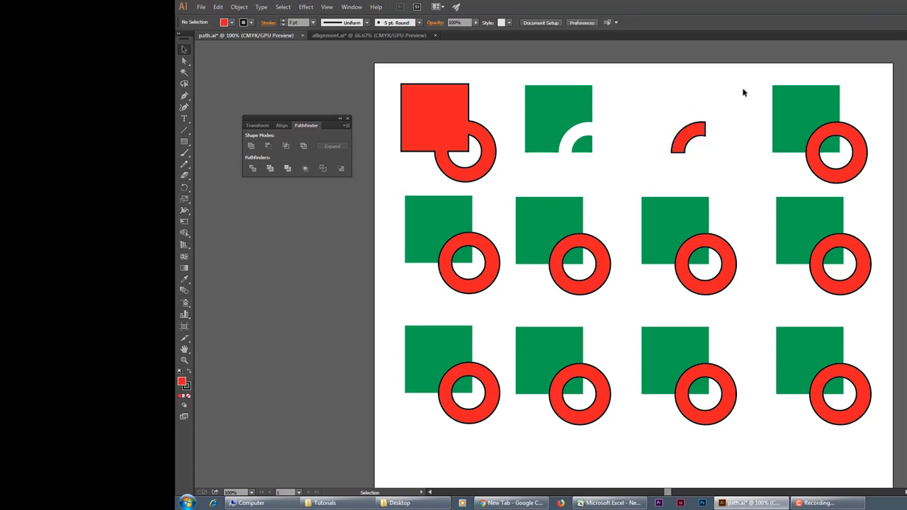
Step: Exclude the overlap of the fourth square and ring in the first row, check the resulting group, and clear the selection
{"action": "left_click_drag", "start_coordinate": [743, 89], "coordinate": [845, 152]}
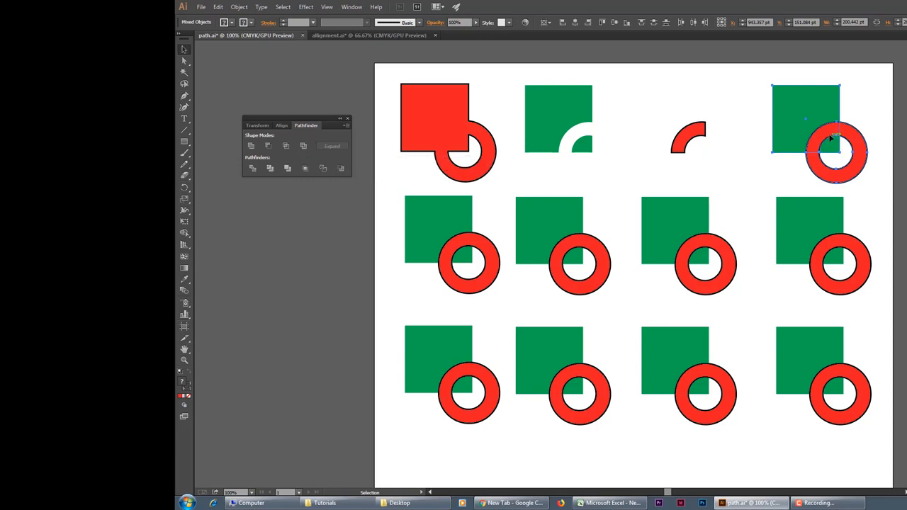
{"action": "left_click", "coordinate": [303, 147]}
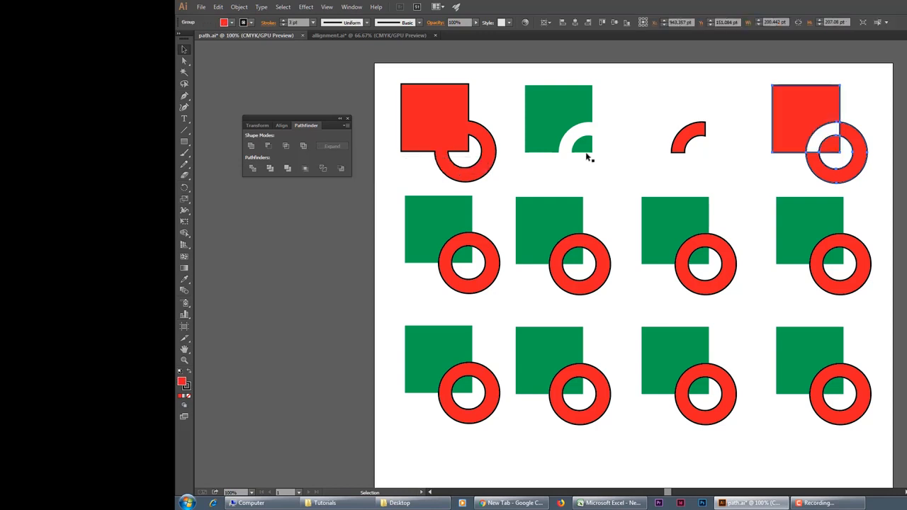
{"action": "left_click", "coordinate": [760, 177]}
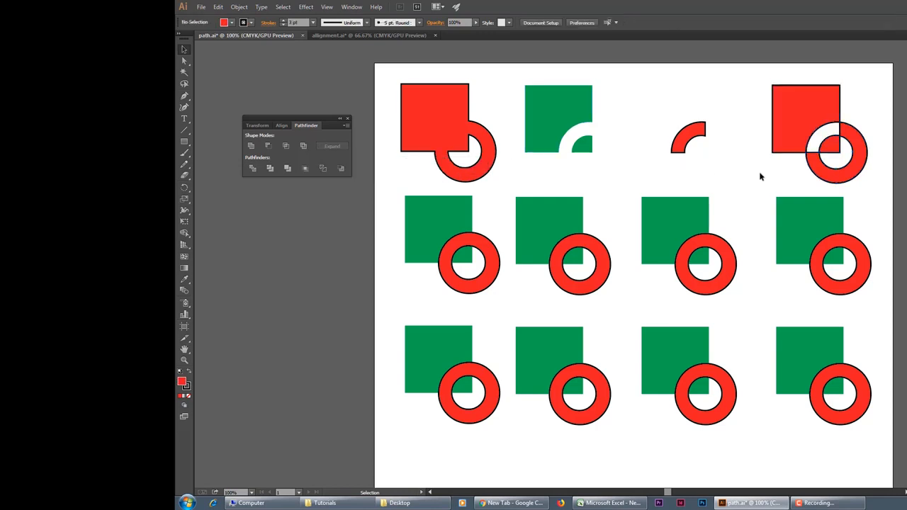
{"action": "left_click", "coordinate": [818, 160]}
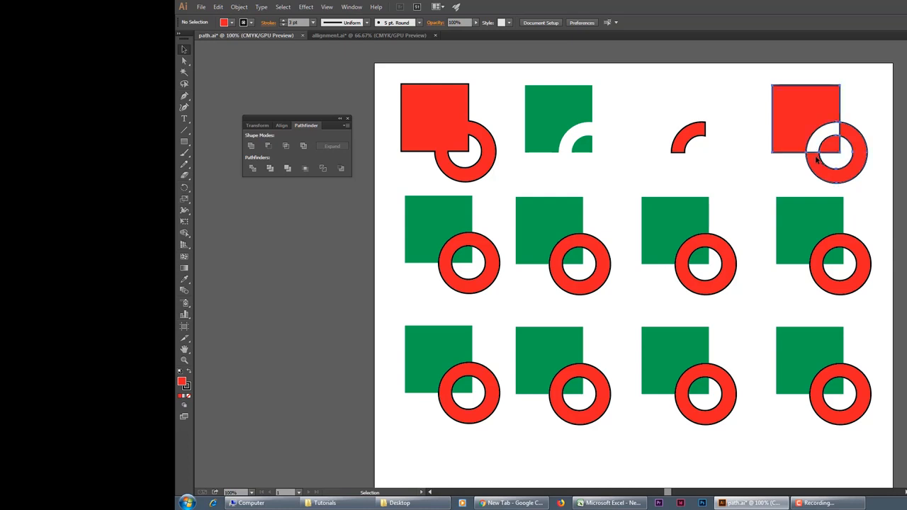
{"action": "left_click", "coordinate": [747, 180]}
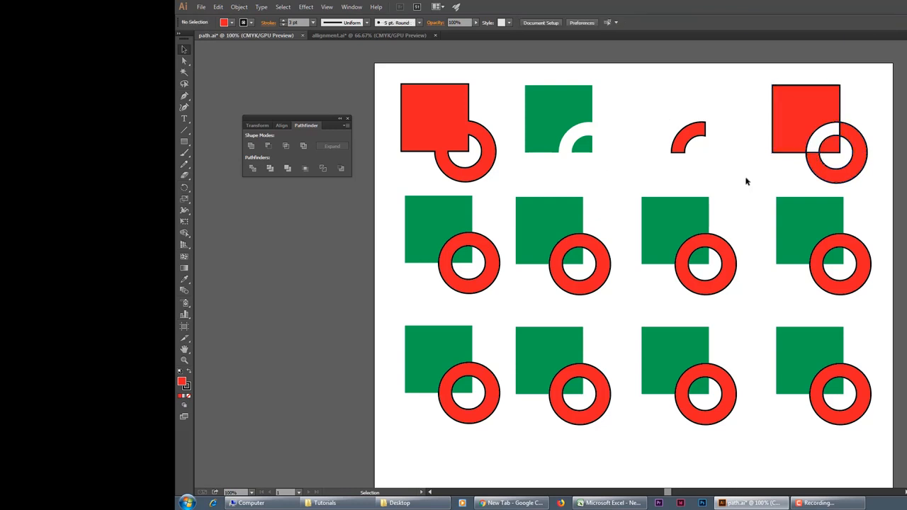
Step: Try Divide on the first square and ring of the second row, and undo it
{"action": "scroll", "coordinate": [746, 180], "scroll_direction": "down", "scroll_amount": 1}
{"action": "left_click_drag", "start_coordinate": [388, 176], "coordinate": [474, 245]}
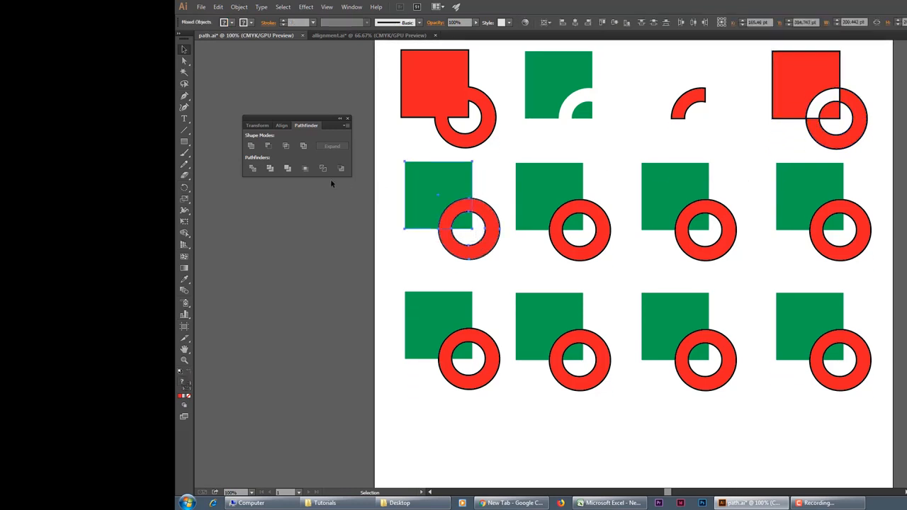
{"action": "left_click", "coordinate": [253, 168]}
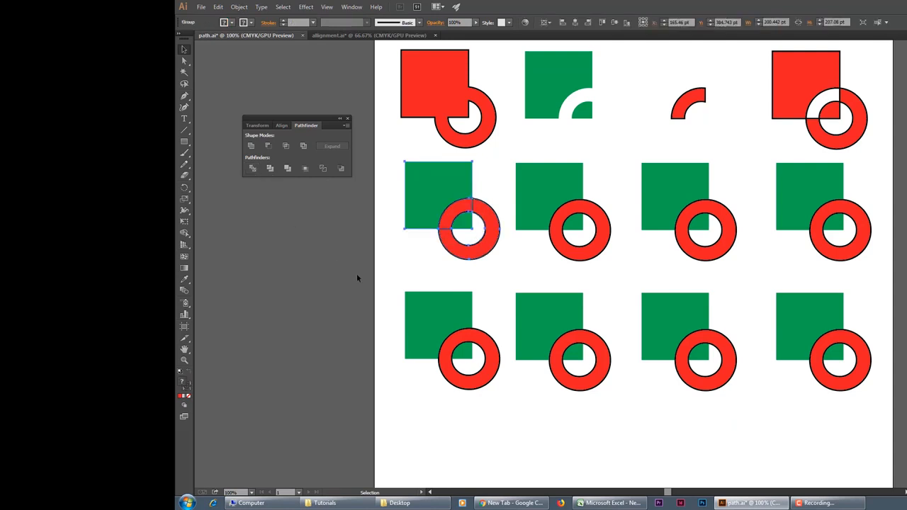
{"action": "left_click", "coordinate": [417, 265]}
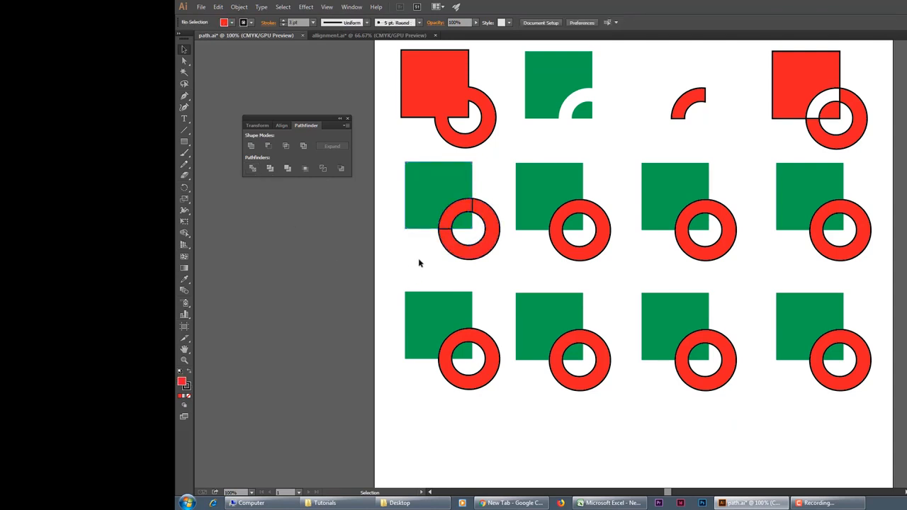
{"action": "key", "text": "ctrl+z"}
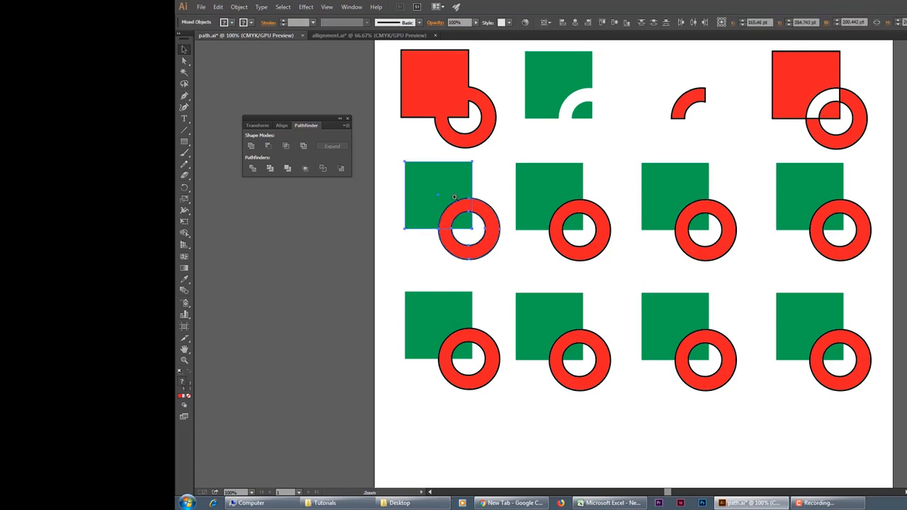
Step: Divide the first square and ring of the second row along their overlapping edges at 200% zoom
{"action": "left_click", "coordinate": [455, 198], "text": "ctrl"}
{"action": "left_click", "coordinate": [597, 312], "text": "ctrl"}
{"action": "scroll", "coordinate": [601, 337], "scroll_direction": "up", "scroll_amount": 1}
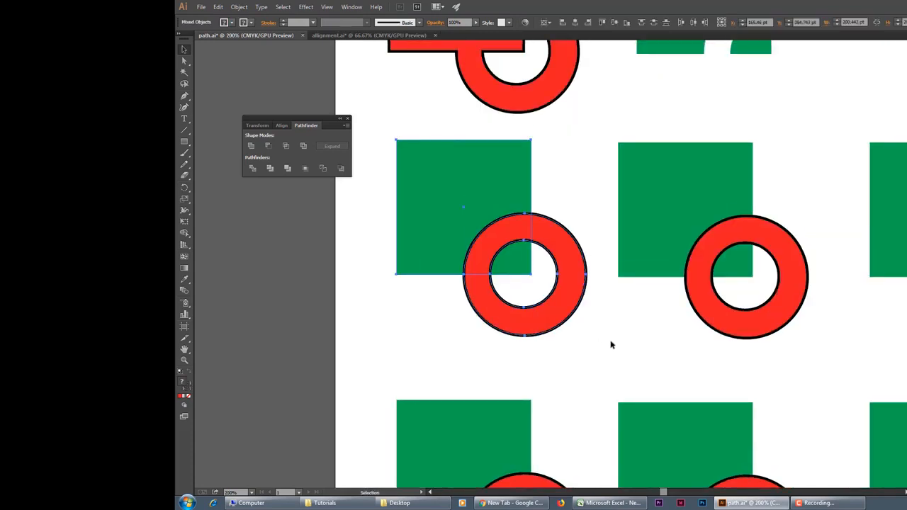
{"action": "left_click", "coordinate": [615, 345]}
{"action": "left_click_drag", "start_coordinate": [374, 198], "coordinate": [598, 330]}
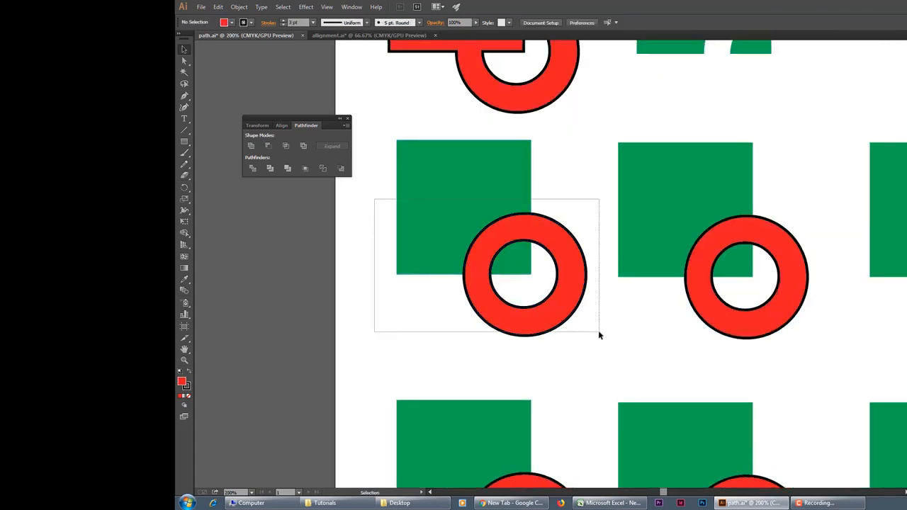
{"action": "left_click", "coordinate": [253, 168]}
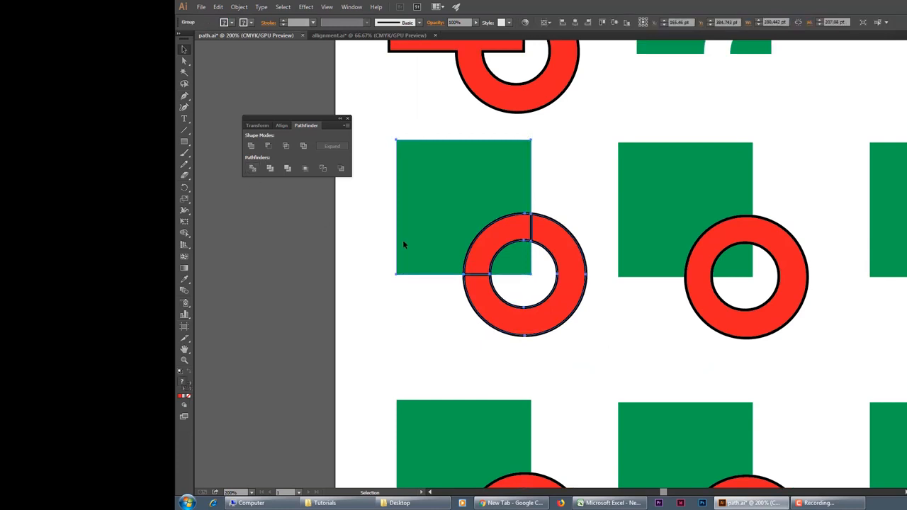
{"action": "left_click", "coordinate": [447, 325]}
Step: Ungroup the divided square and ring into separate pieces, and clear the selection
{"action": "left_click", "coordinate": [584, 294]}
{"action": "right_click", "coordinate": [438, 164]}
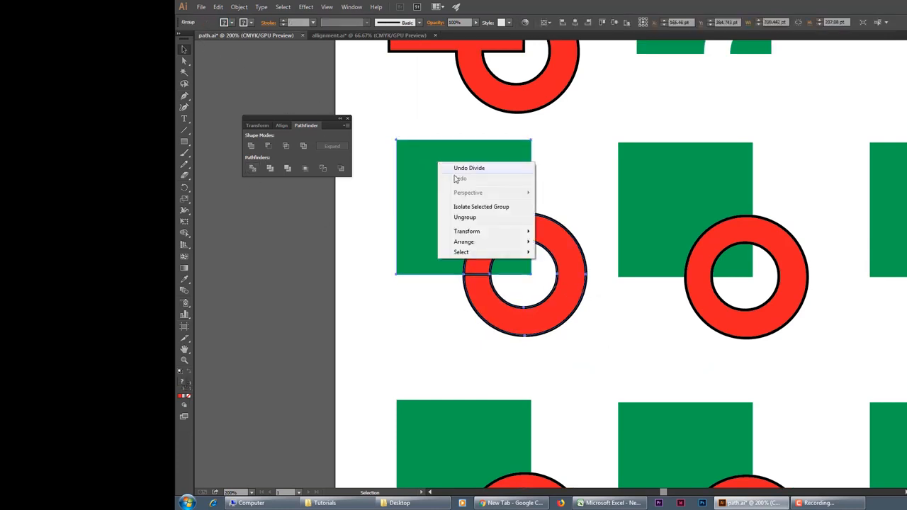
{"action": "left_click", "coordinate": [464, 216]}
{"action": "key", "text": "ctrl+shift+a"}
Step: Pull the large and small ring pieces away from the divided square, select the unfilled inner piece, and undo both moves
{"action": "left_click_drag", "start_coordinate": [565, 310], "coordinate": [603, 346]}
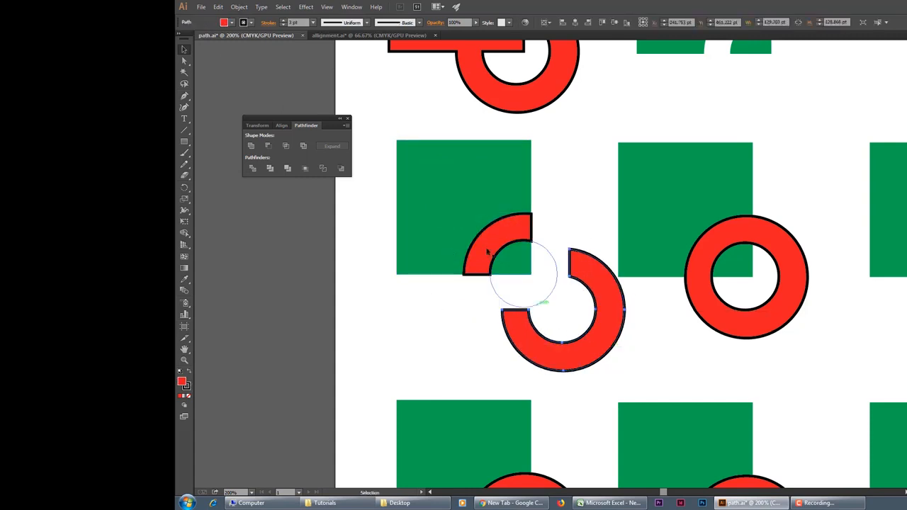
{"action": "left_click_drag", "start_coordinate": [482, 240], "coordinate": [409, 321]}
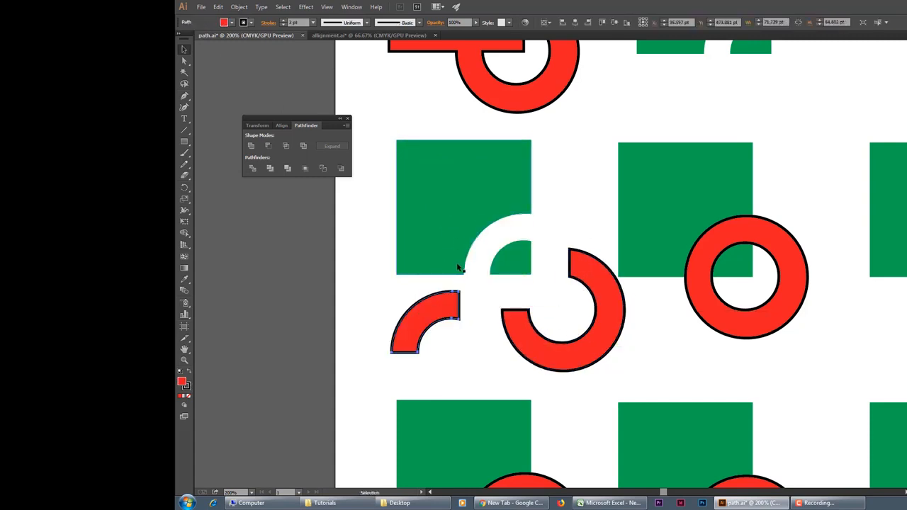
{"action": "left_click", "coordinate": [558, 291]}
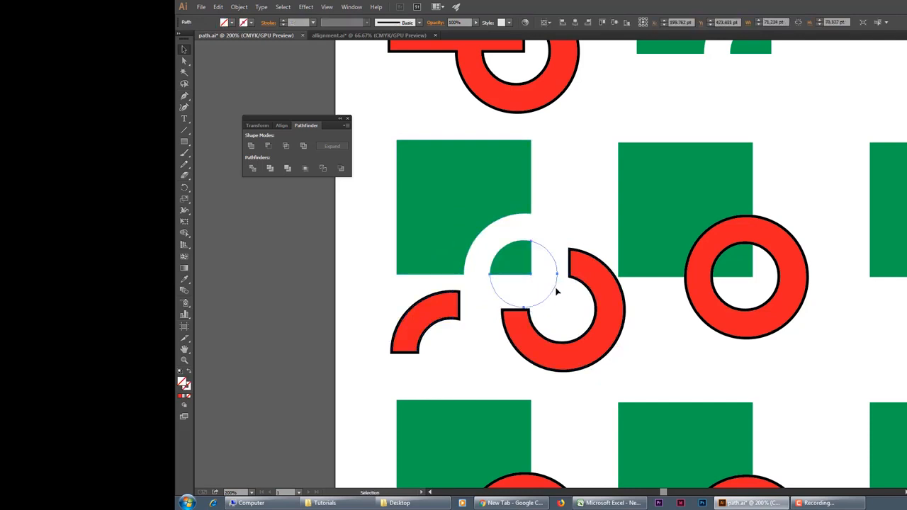
{"action": "key", "text": "ctrl+alt+space"}
{"action": "left_click", "coordinate": [508, 249], "text": "ctrl+alt"}
{"action": "left_click", "coordinate": [610, 243], "text": "ctrl+alt"}
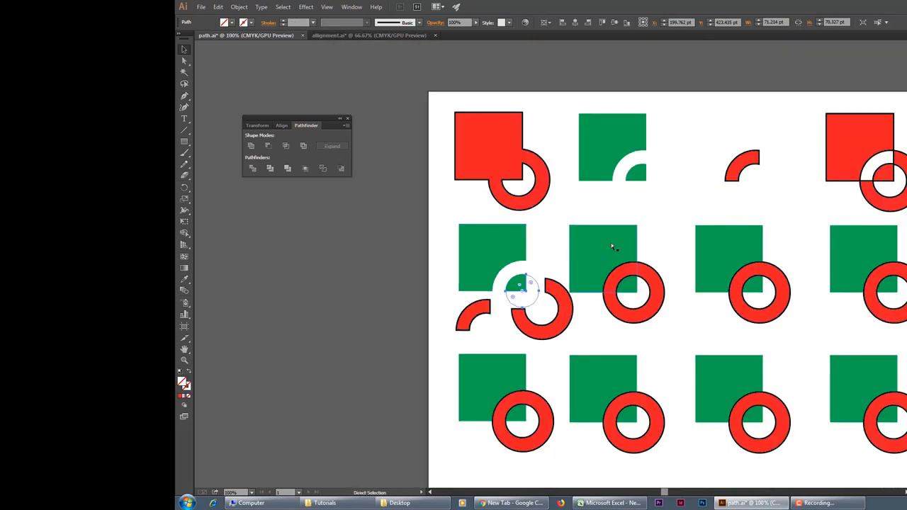
{"action": "key", "text": "ctrl+z"}
{"action": "key", "text": "ctrl+z"}
Step: Trim the second square and ring of the second row, and reselect the resulting group
{"action": "left_click_drag", "start_coordinate": [598, 328], "coordinate": [512, 314]}
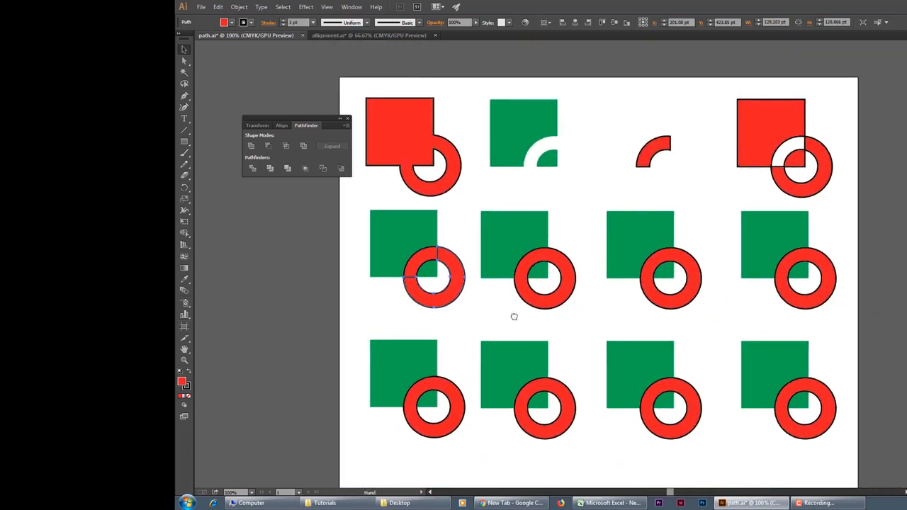
{"action": "left_click_drag", "start_coordinate": [490, 210], "coordinate": [572, 308]}
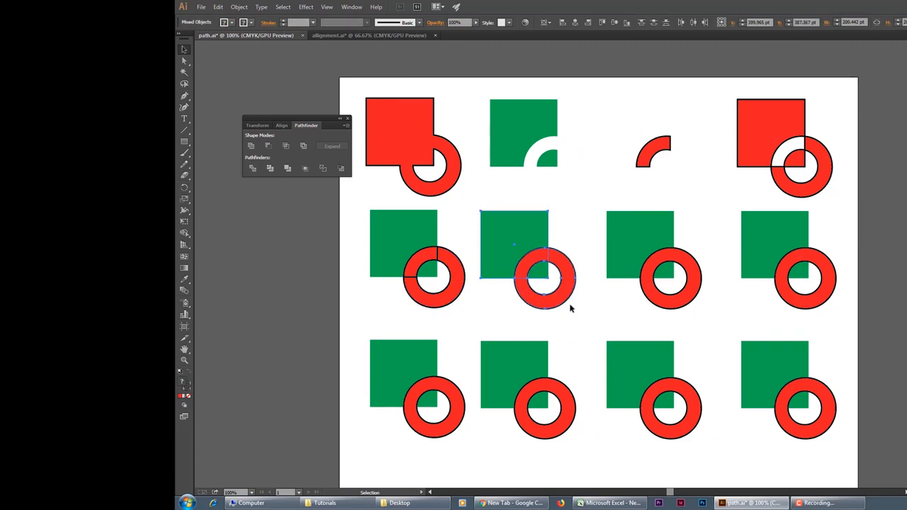
{"action": "left_click", "coordinate": [270, 169]}
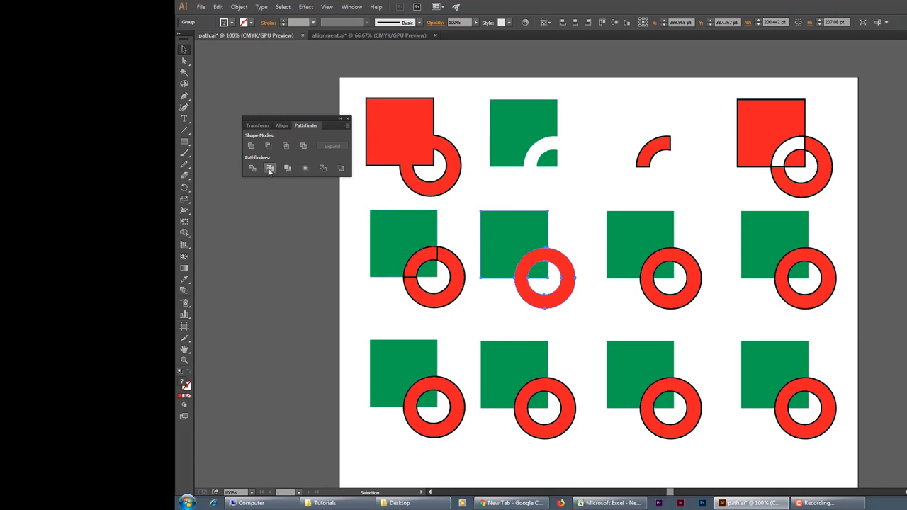
{"action": "left_click", "coordinate": [509, 321]}
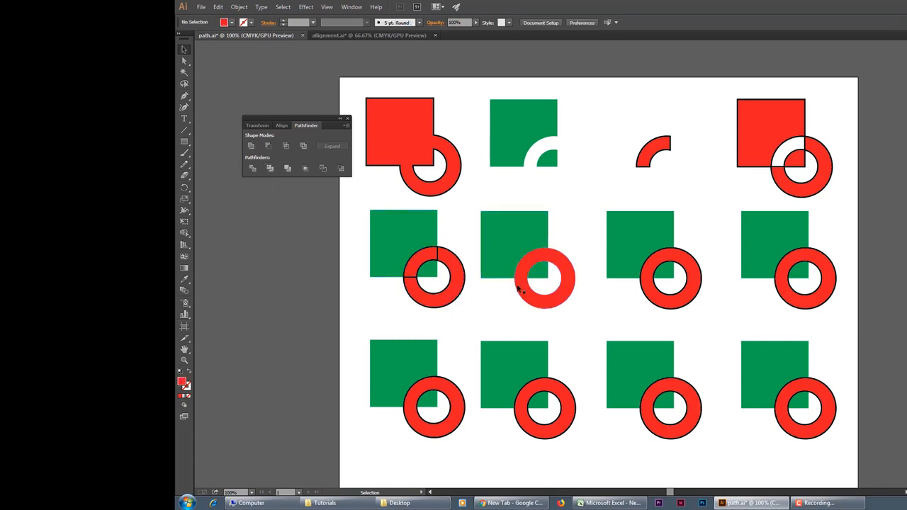
{"action": "left_click", "coordinate": [520, 244]}
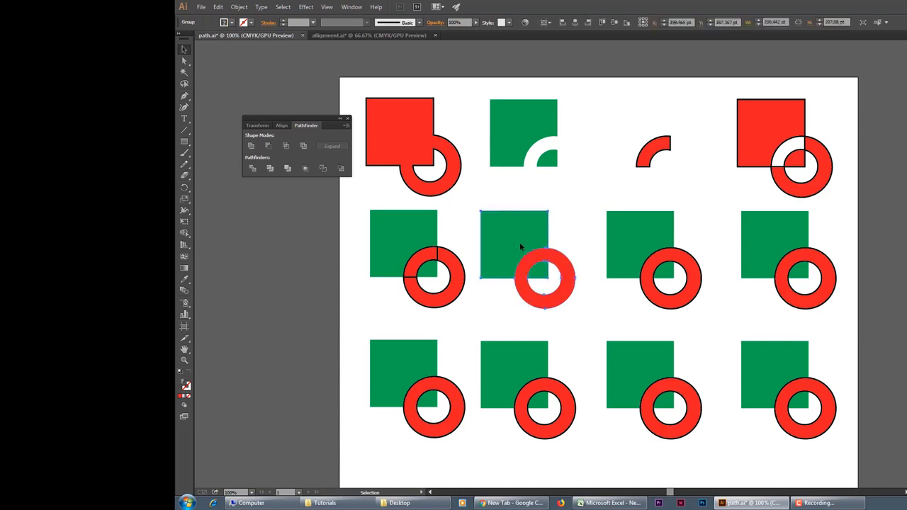
Step: Merge the third square and ring of the second row, and clear the selection
{"action": "left_click_drag", "start_coordinate": [604, 317], "coordinate": [550, 301]}
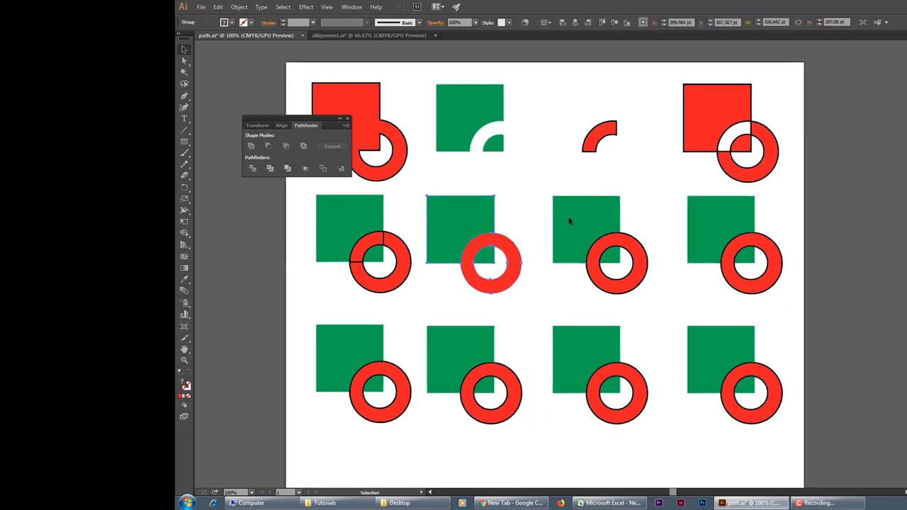
{"action": "left_click_drag", "start_coordinate": [537, 188], "coordinate": [650, 294]}
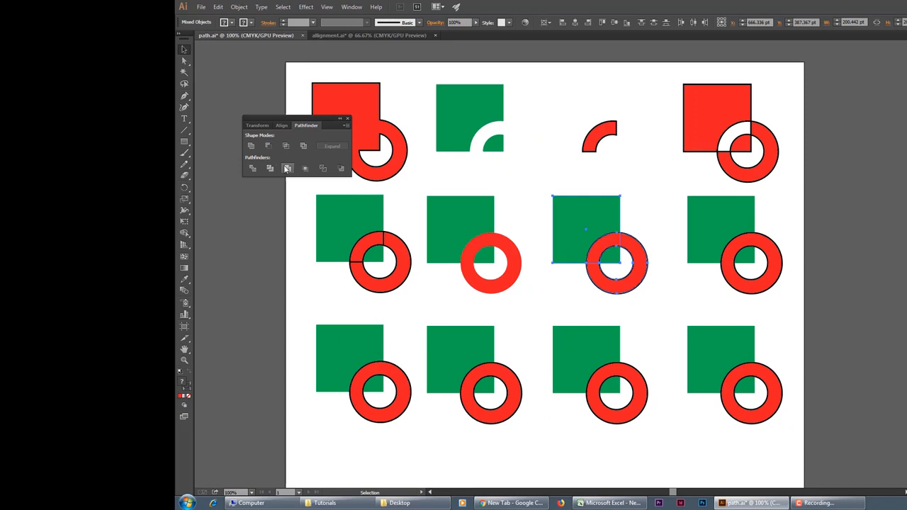
{"action": "left_click", "coordinate": [287, 168]}
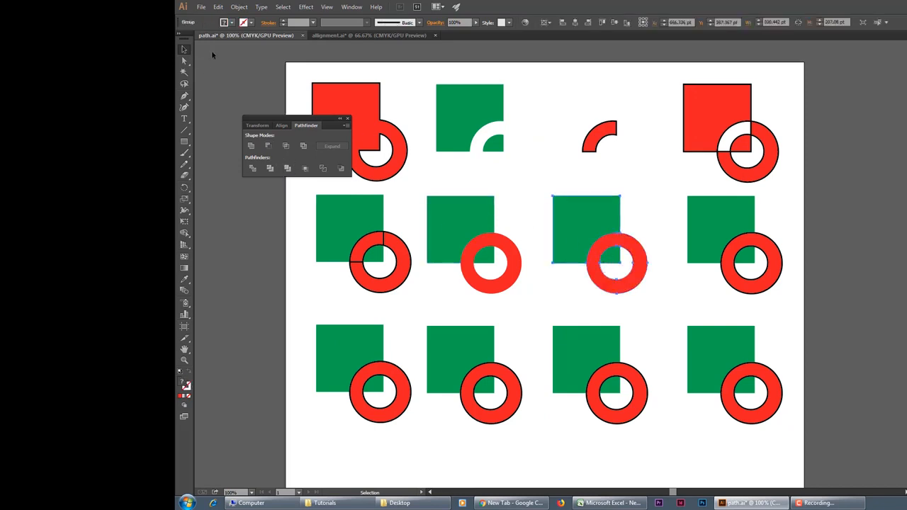
{"action": "left_click", "coordinate": [657, 298]}
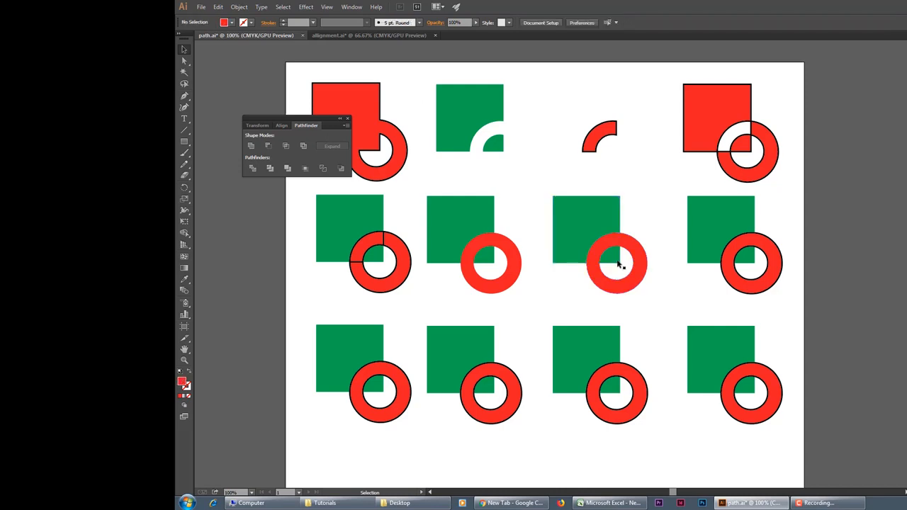
Step: Select the first-row results and the merged second-row shape in turn to compare how each operation changed them
{"action": "left_click", "coordinate": [358, 92]}
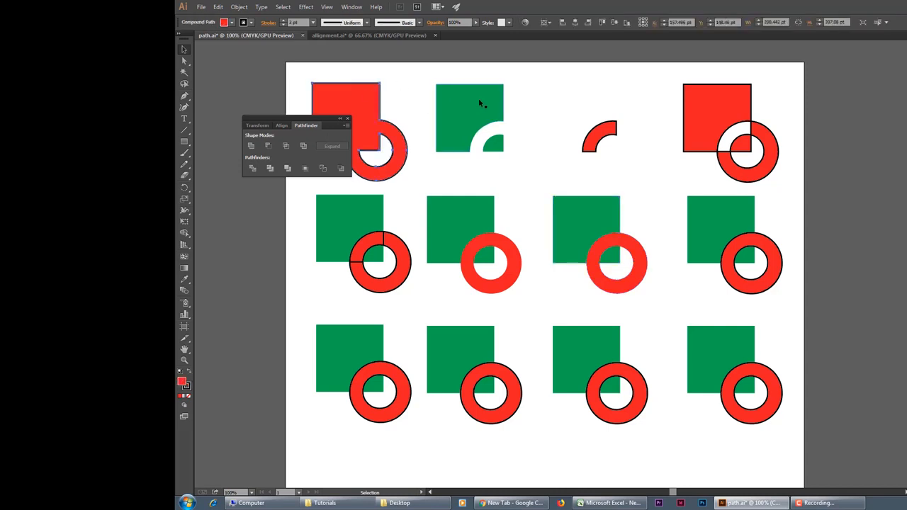
{"action": "left_click", "coordinate": [485, 103]}
{"action": "left_click", "coordinate": [607, 128]}
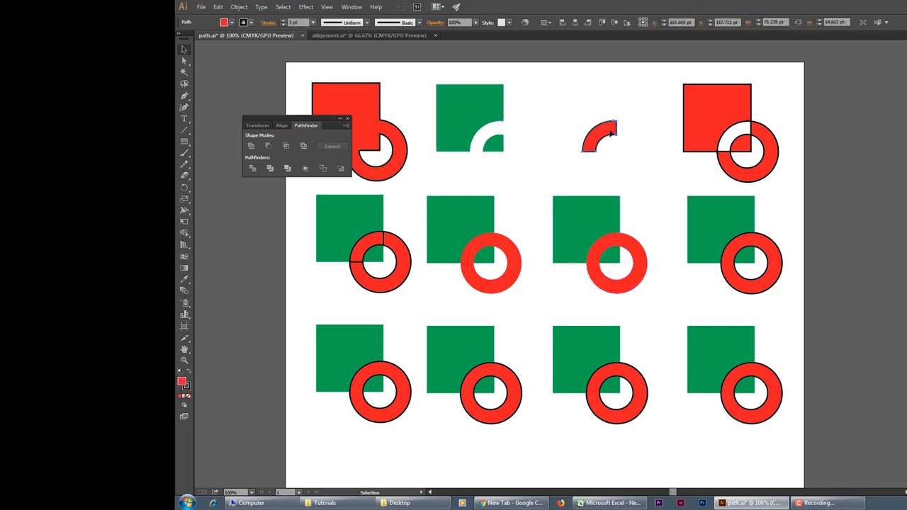
{"action": "left_click", "coordinate": [363, 100]}
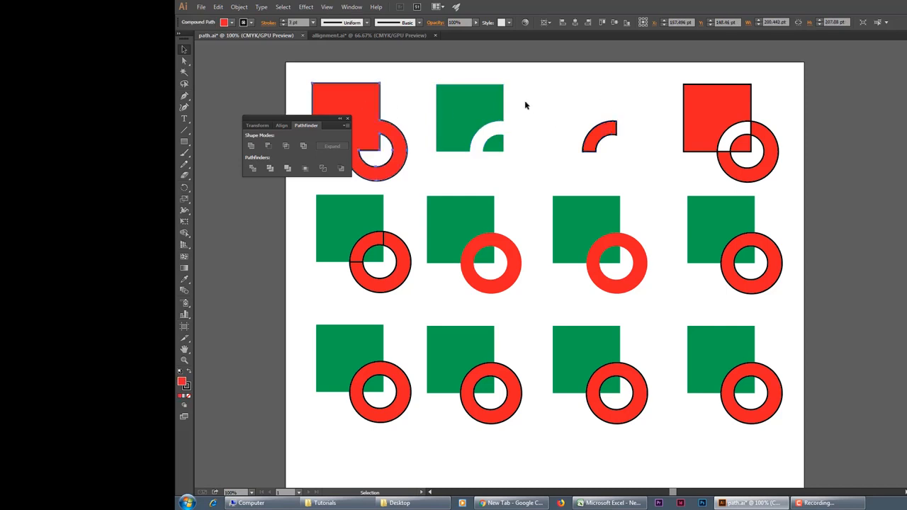
{"action": "left_click", "coordinate": [490, 100]}
{"action": "left_click", "coordinate": [728, 98]}
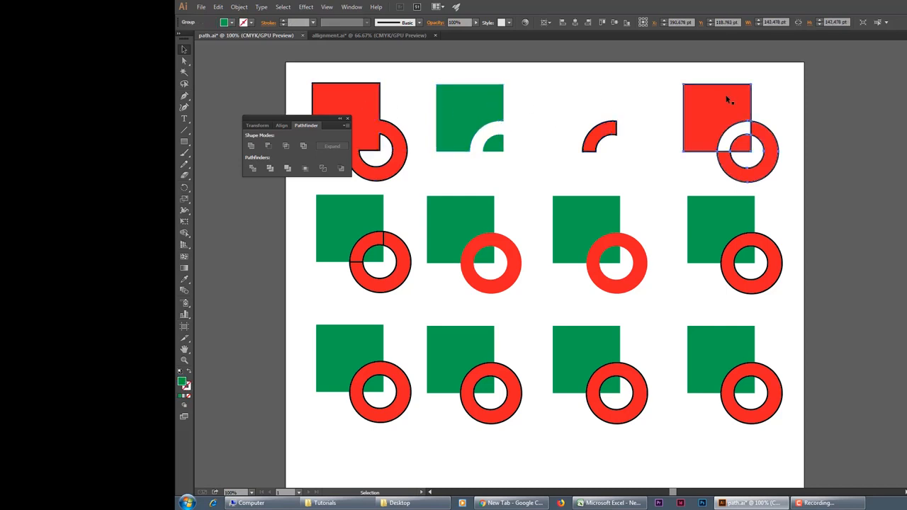
{"action": "mouse_move", "coordinate": [676, 212]}
{"action": "left_mouse_down"}
{"action": "mouse_move", "coordinate": [718, 245]}
{"action": "mouse_move", "coordinate": [678, 229]}
{"action": "left_mouse_up"}
{"action": "left_click_drag", "start_coordinate": [534, 198], "coordinate": [634, 267]}
{"action": "left_click", "coordinate": [658, 209]}
Step: Crop the fourth square and ring of the second row to their overlap, and select the result to show its outlines
{"action": "left_click_drag", "start_coordinate": [671, 201], "coordinate": [733, 261]}
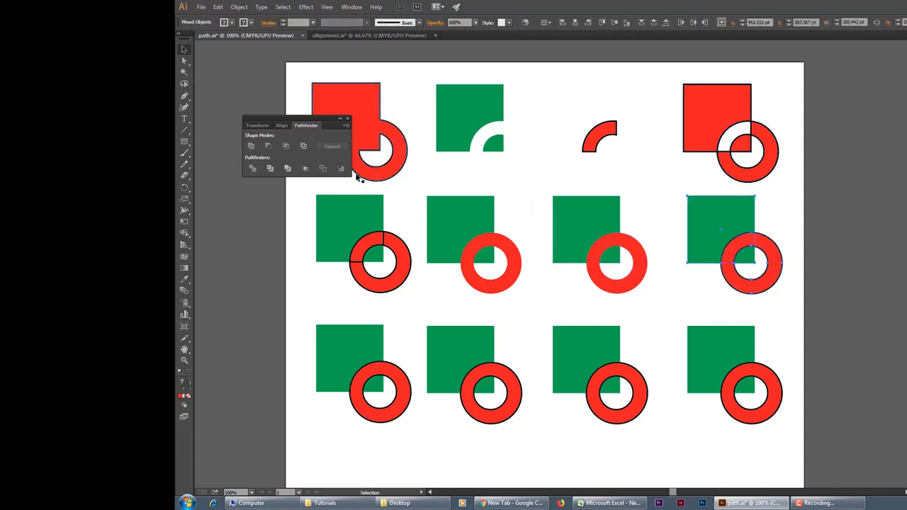
{"action": "left_click", "coordinate": [306, 168]}
{"action": "left_click", "coordinate": [715, 306]}
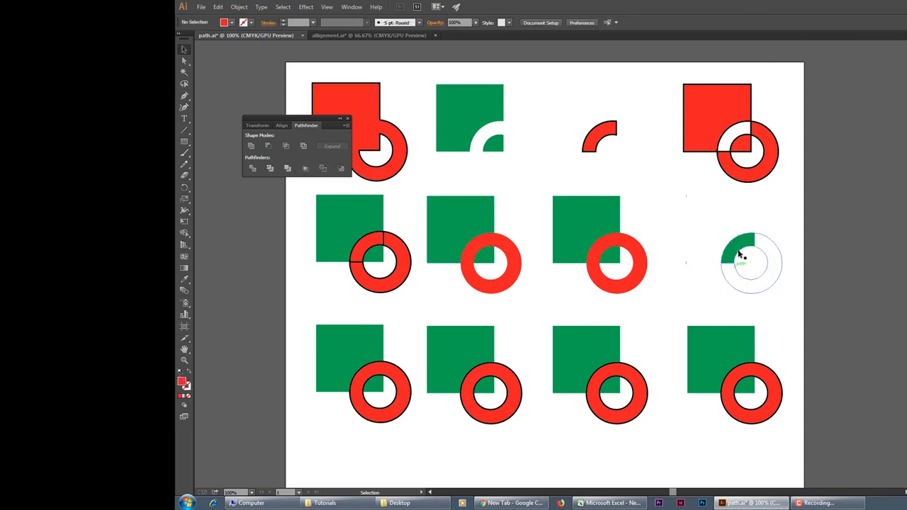
{"action": "left_click", "coordinate": [781, 287]}
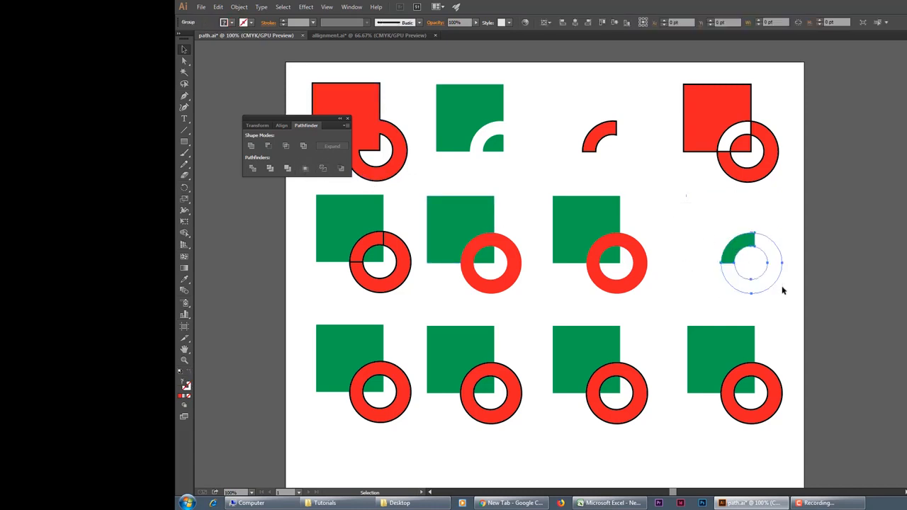
Step: Undo the crop of the fourth square and ring in the second row, and clear the selection
{"action": "key", "text": "ctrl+z"}
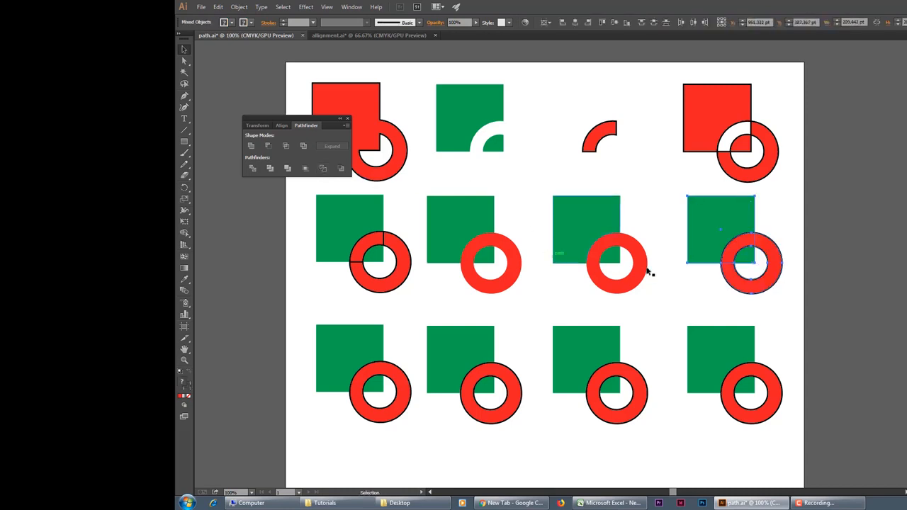
{"action": "left_click", "coordinate": [685, 289]}
Step: Apply the Outline pathfinder to the first square and ring of the third row, and clear the selection
{"action": "scroll", "coordinate": [584, 264], "scroll_direction": "down", "scroll_amount": 2}
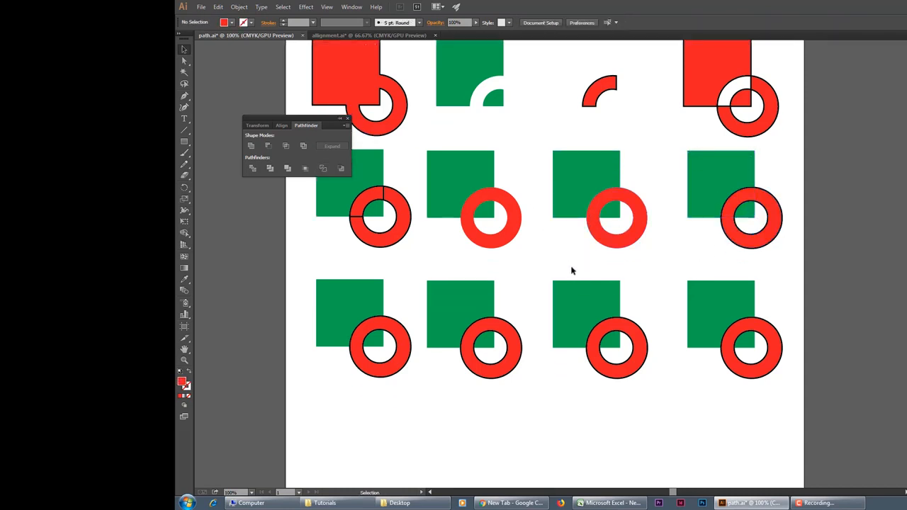
{"action": "scroll", "coordinate": [573, 271], "scroll_direction": "down", "scroll_amount": 2}
{"action": "left_click_drag", "start_coordinate": [309, 248], "coordinate": [408, 328]}
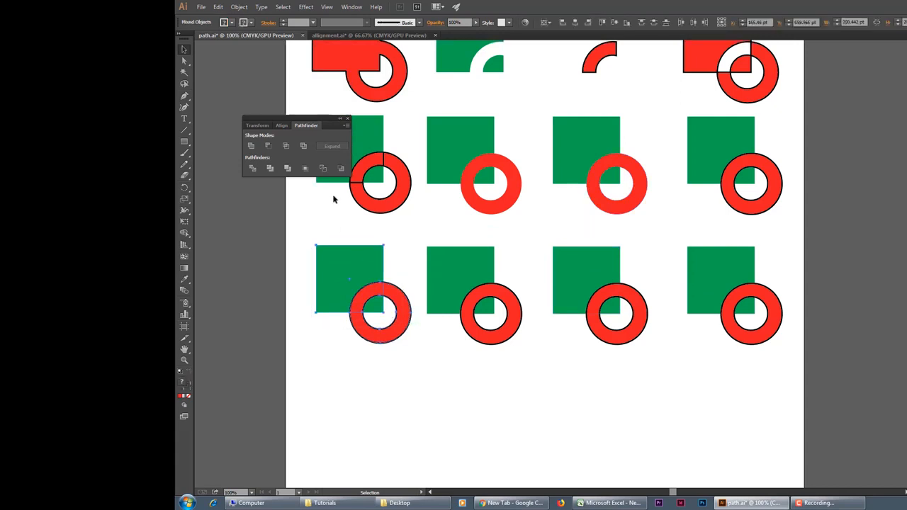
{"action": "left_click", "coordinate": [323, 168]}
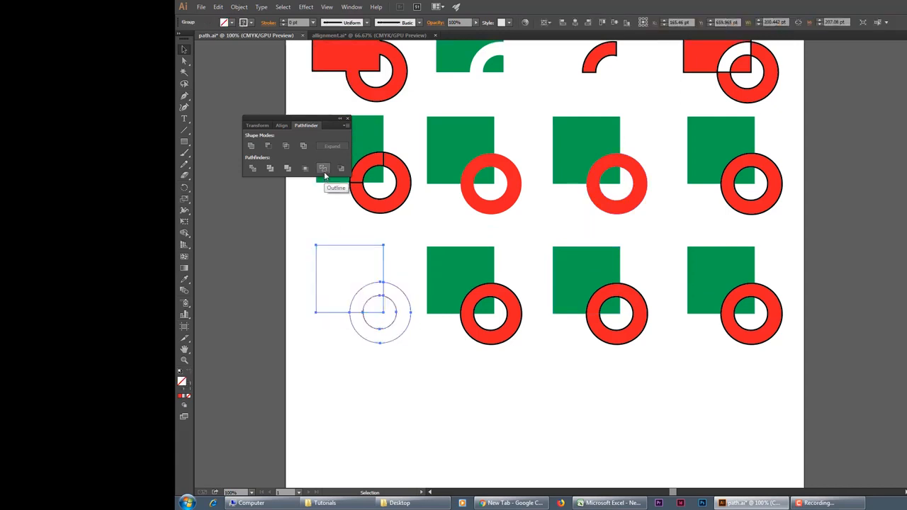
{"action": "left_click", "coordinate": [406, 359]}
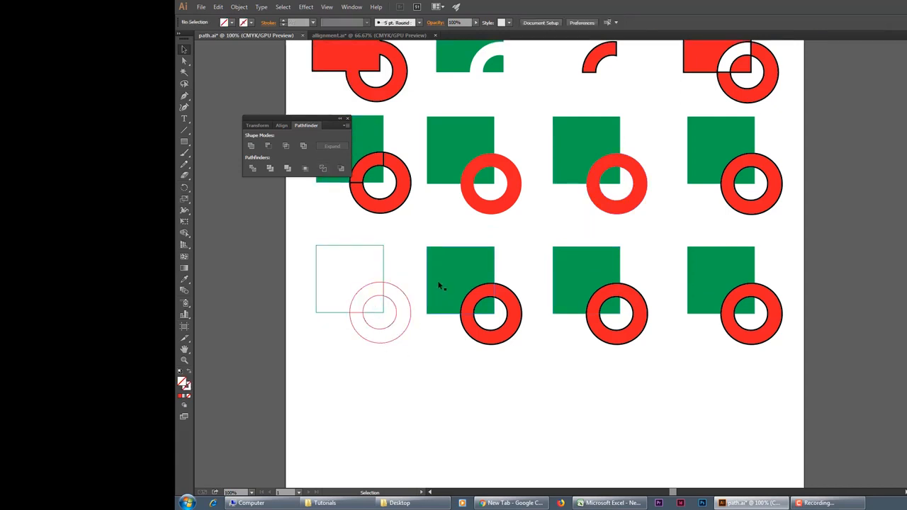
Step: Apply Minus Back to the second square and ring of the third row, and clear the selection
{"action": "left_click_drag", "start_coordinate": [416, 238], "coordinate": [512, 344]}
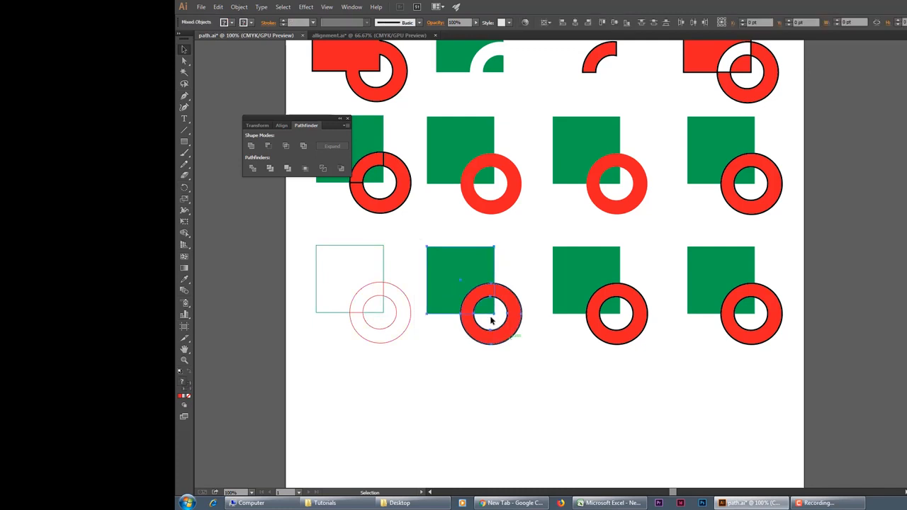
{"action": "left_click", "coordinate": [343, 168]}
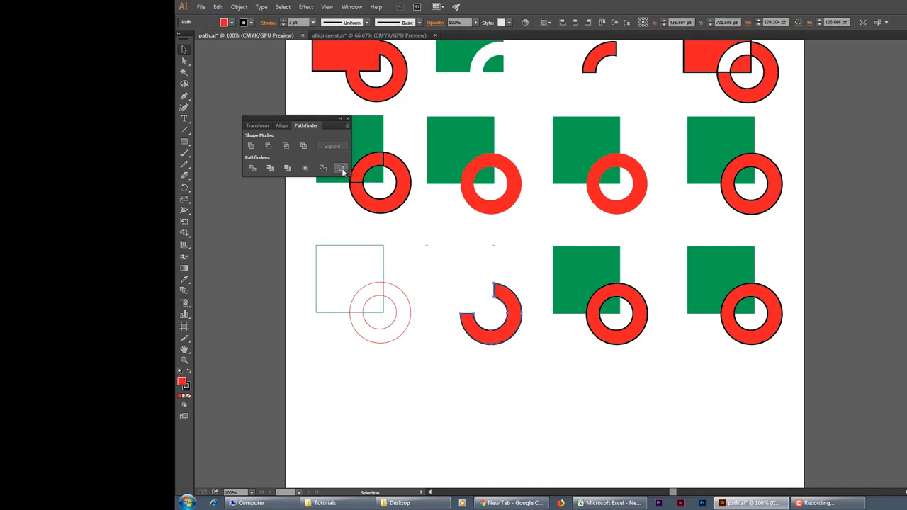
{"action": "left_click", "coordinate": [505, 401]}
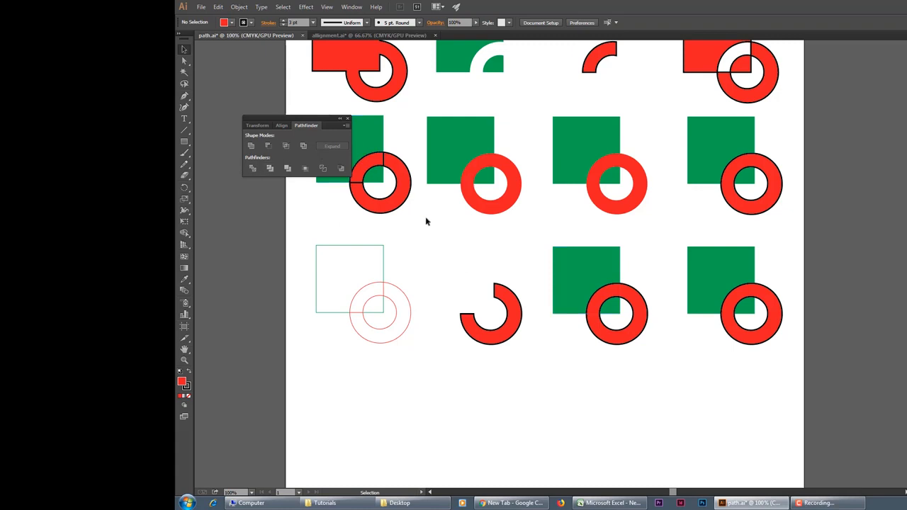
Step: Switch to the allignment.ai document and select all the checkerboard squares to review their arrangement, leaving nothing selected at the end
{"action": "scroll", "coordinate": [550, 401], "scroll_direction": "up", "scroll_amount": 3}
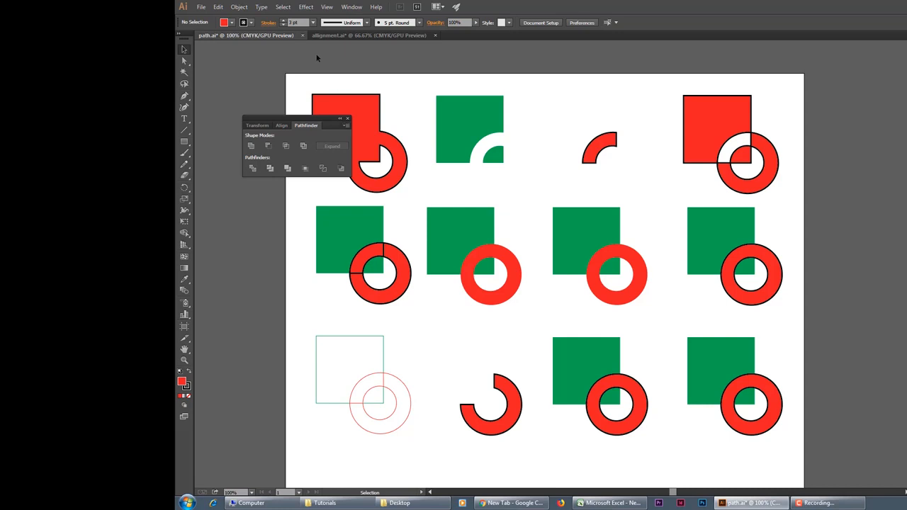
{"action": "left_click", "coordinate": [335, 36]}
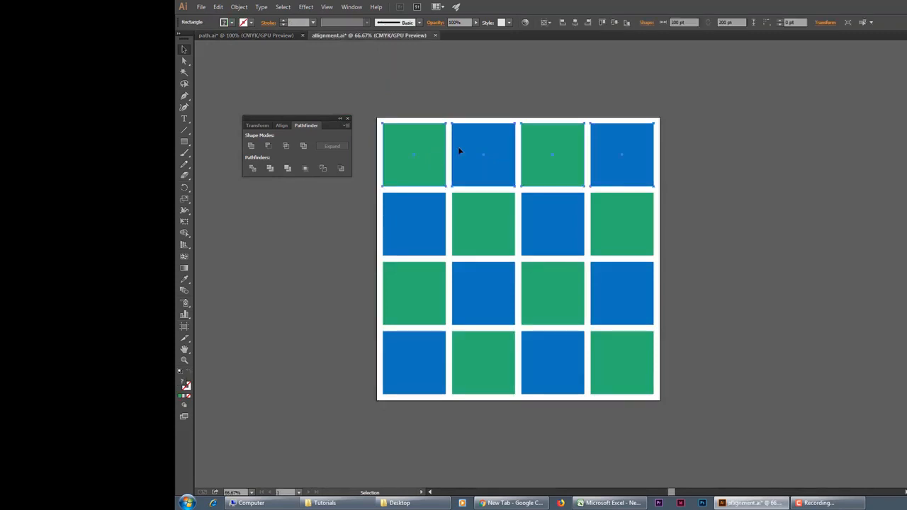
{"action": "left_click", "coordinate": [375, 96]}
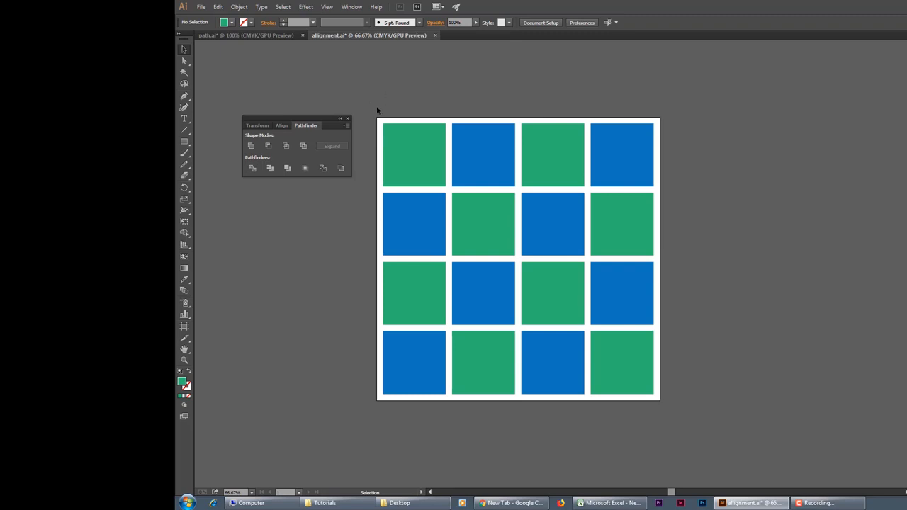
{"action": "left_click_drag", "start_coordinate": [368, 112], "coordinate": [648, 410]}
{"action": "left_click", "coordinate": [712, 273]}
{"action": "left_click_drag", "start_coordinate": [673, 370], "coordinate": [681, 405]}
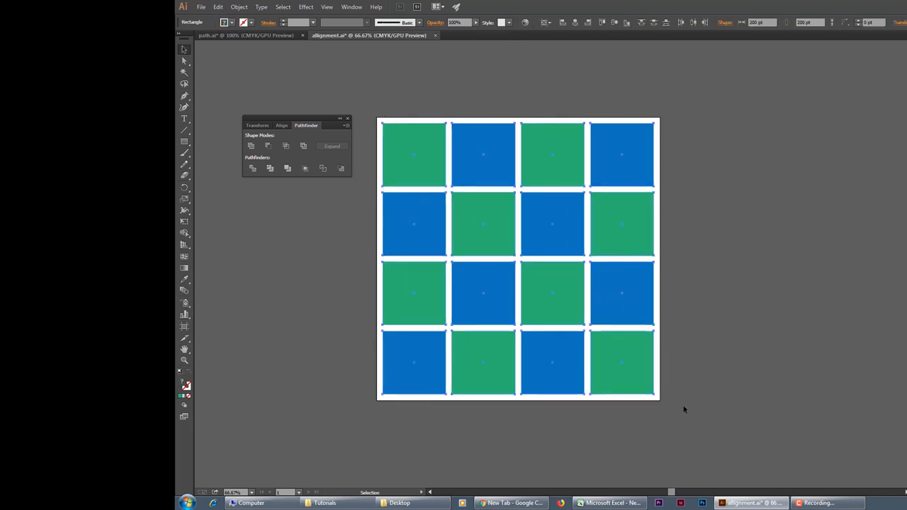
{"action": "left_click", "coordinate": [729, 371]}
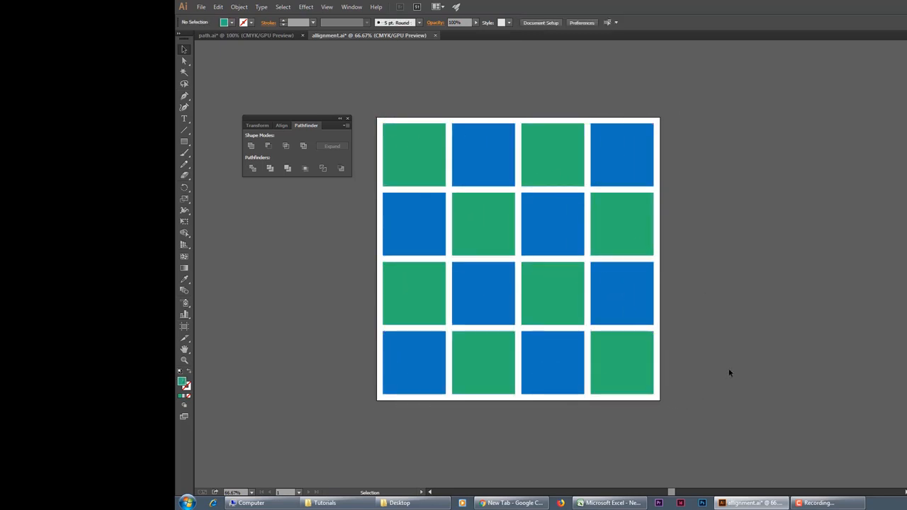